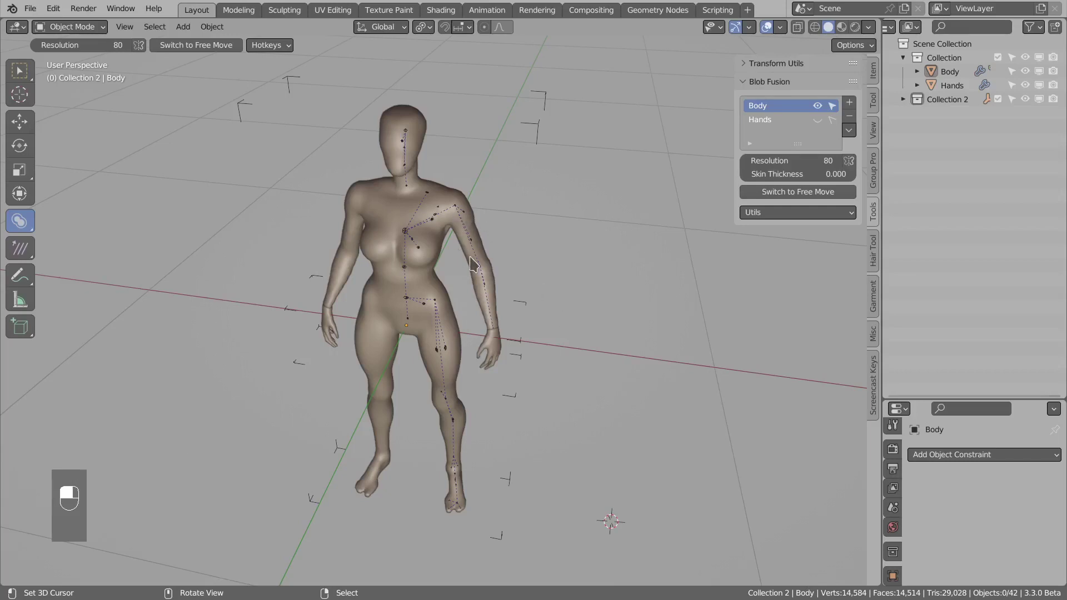
Rotate the character's arm from its shoulder blob and move it outward, away from the torso
middle_drag(506, 269, 475, 265)
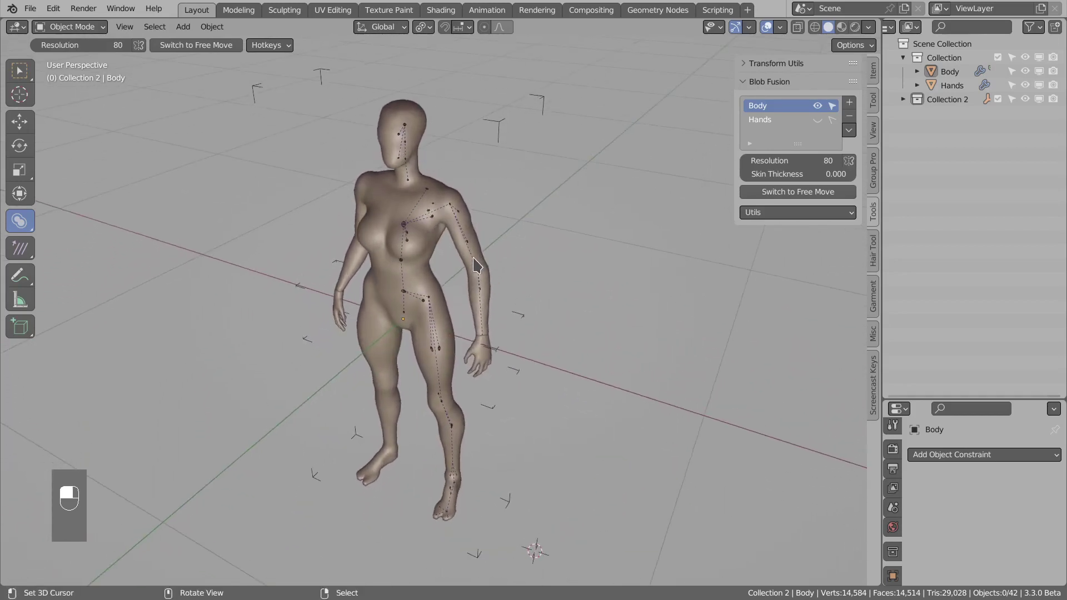
middle_drag(460, 221, 550, 232)
click(459, 198)
key(g)
click(521, 213)
key(r)
click(543, 248)
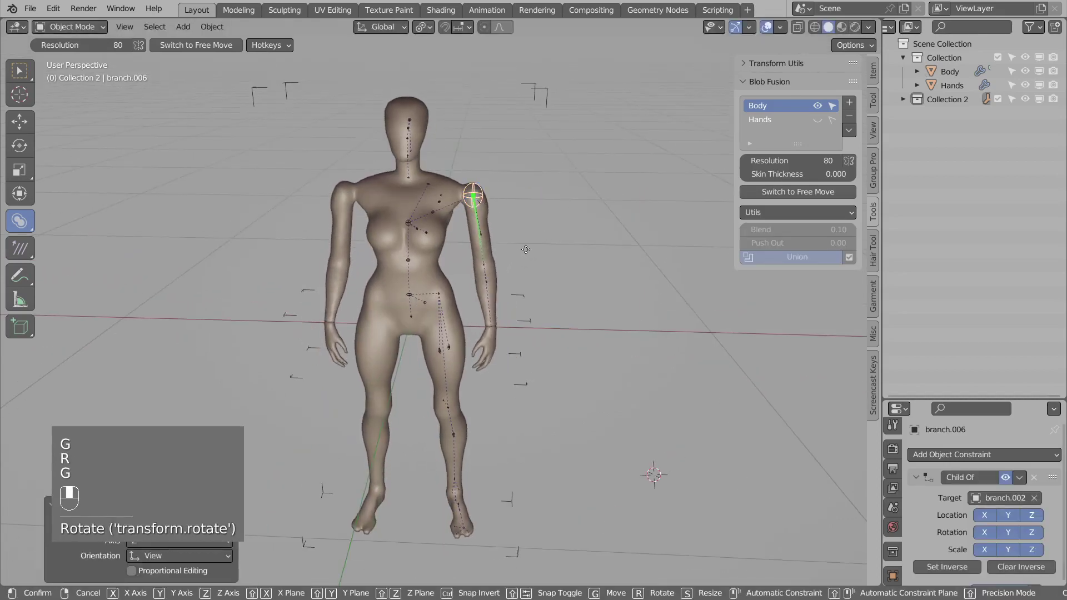
key(g)
key(g)
click(543, 247)
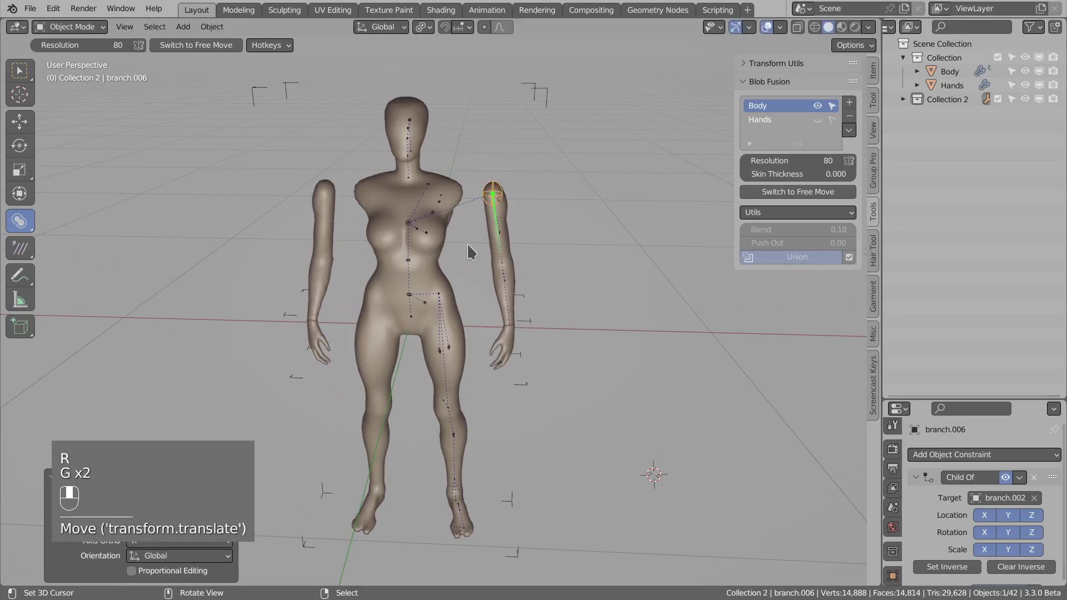
Duplicate the chest blob and place the copy beside the waist
middle_drag(467, 242, 426, 254)
click(424, 251)
key(shift+d)
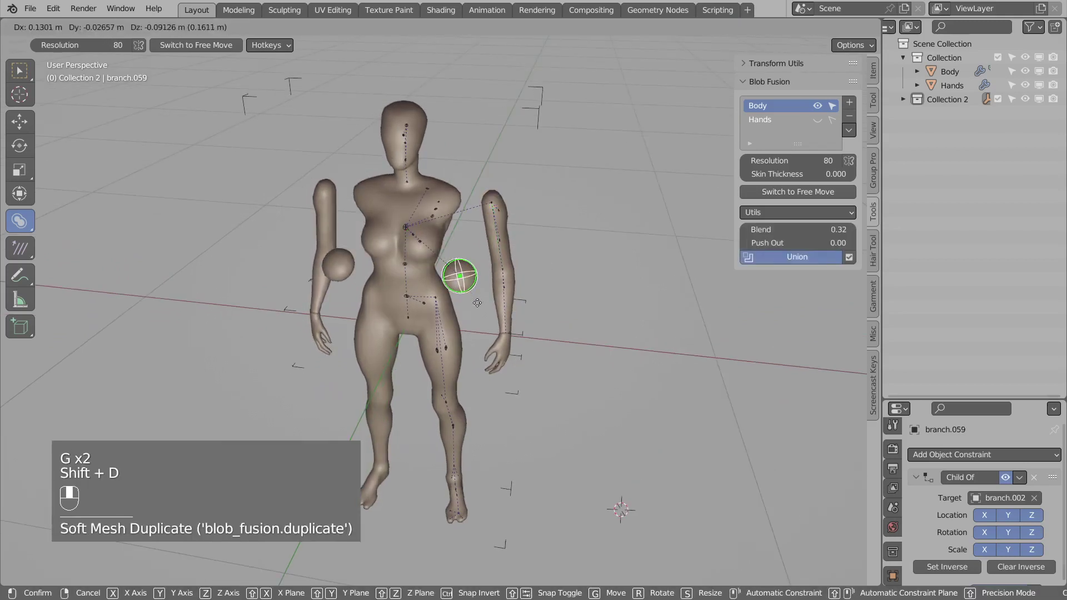
click(495, 320)
Duplicate the thigh segment's hip and knee blobs together and place the copy outside the leg
click(471, 295)
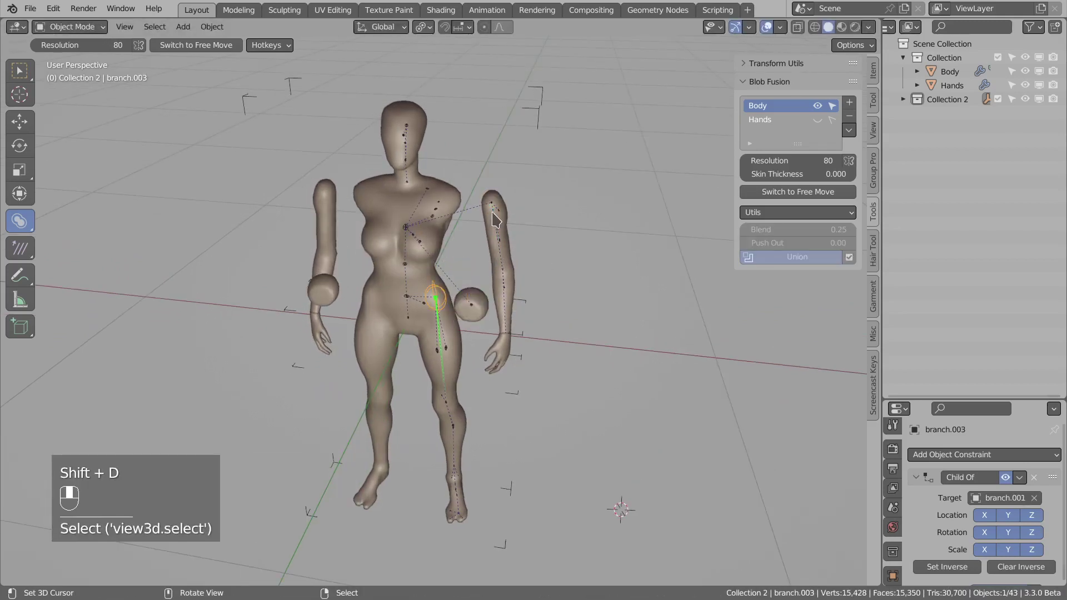
shift+click(446, 405)
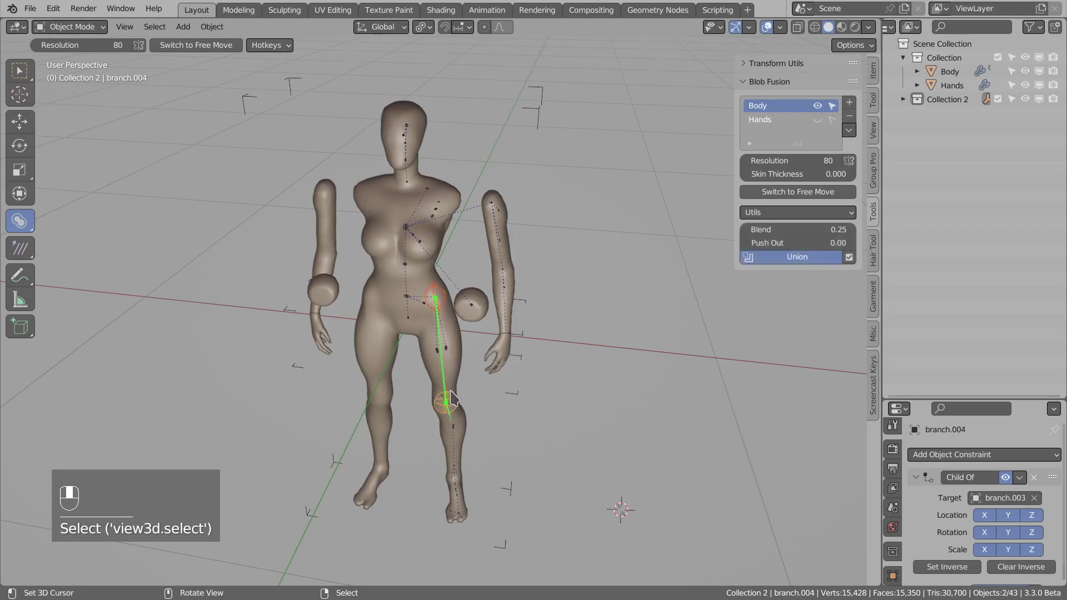
middle_drag(448, 392, 469, 300)
key(shift+d)
click(490, 378)
Reposition the upper and lower end blobs of the duplicated thigh segment
click(468, 285)
key(g)
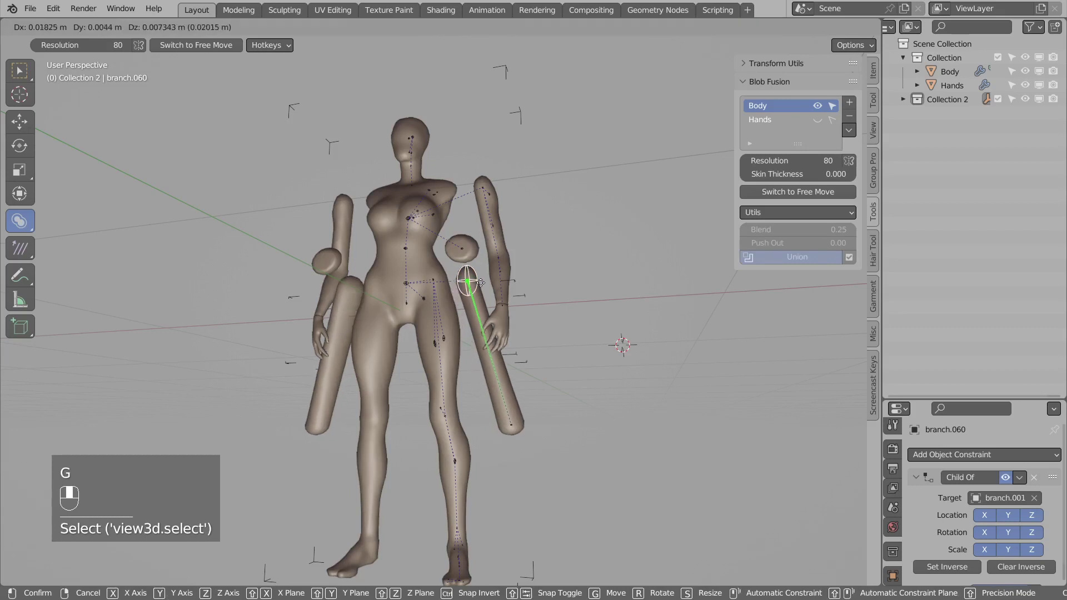
click(476, 287)
right_click(512, 426)
middle_drag(512, 427, 489, 311)
key(g)
click(505, 431)
Reposition the duplicated segment's upper end blob, unify its scale and resize it
click(477, 275)
middle_drag(476, 271, 535, 285)
key(g)
click(449, 306)
key(alt+s)
key(s)
click(491, 287)
key(g)
click(465, 304)
key(alt+a)
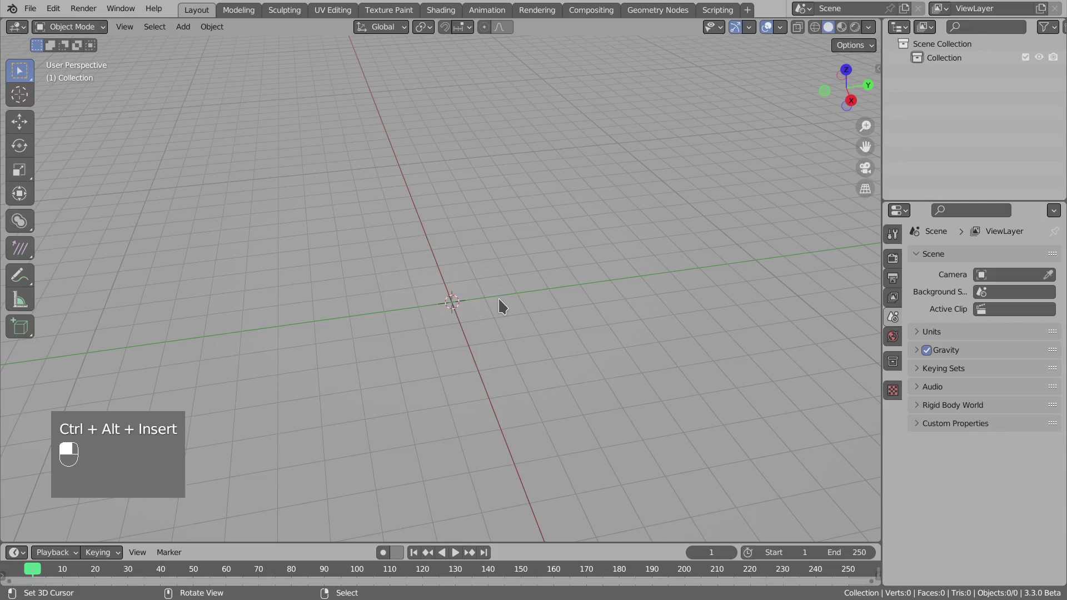
Add a Blob Fusion domain to the empty scene
middle_drag(521, 323, 511, 324)
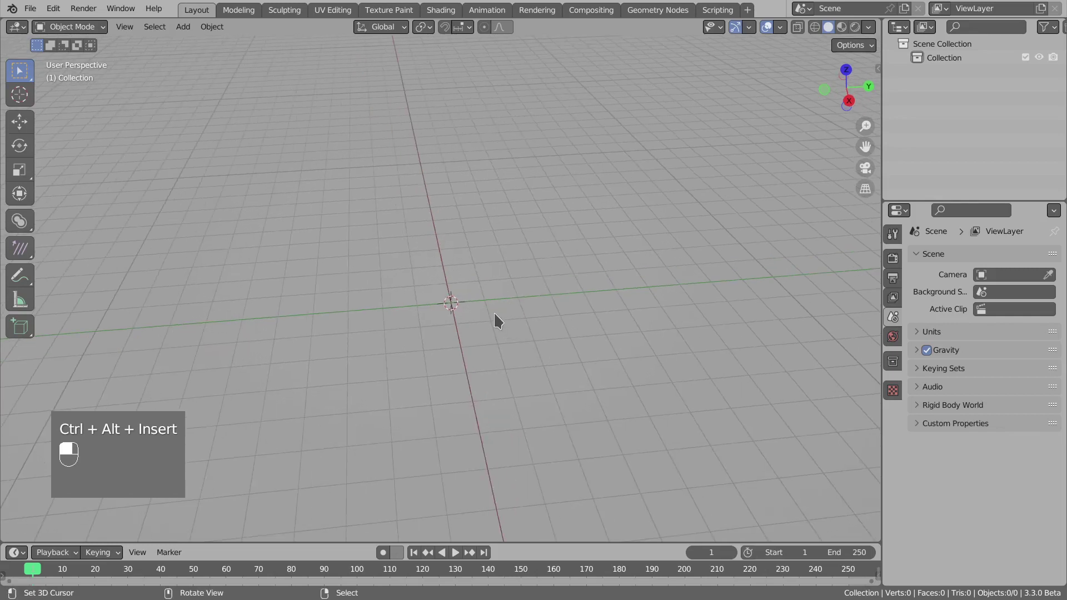
key(n)
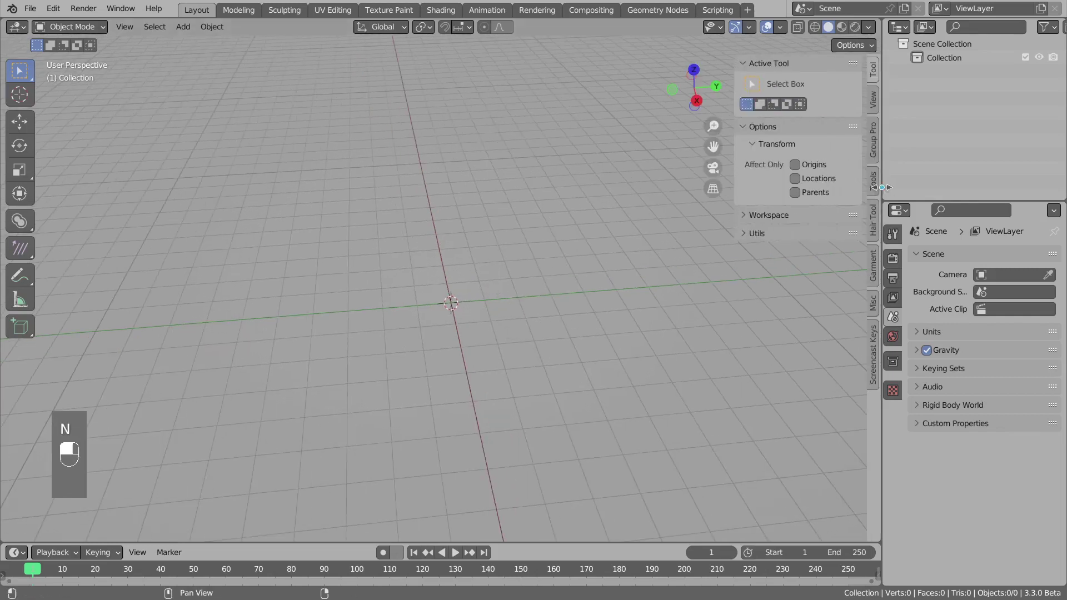
click(873, 183)
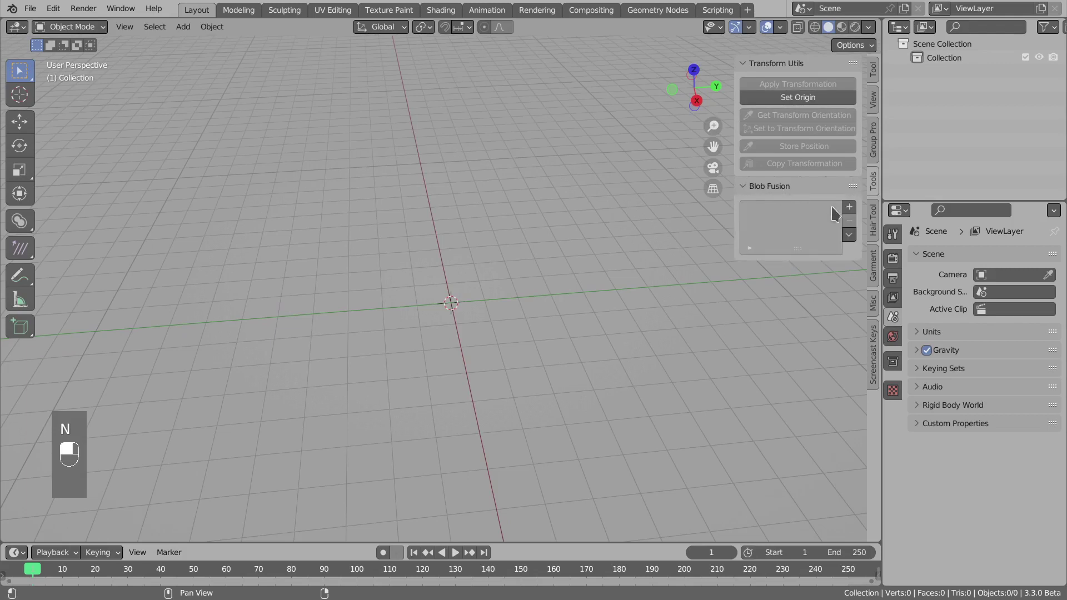
click(848, 207)
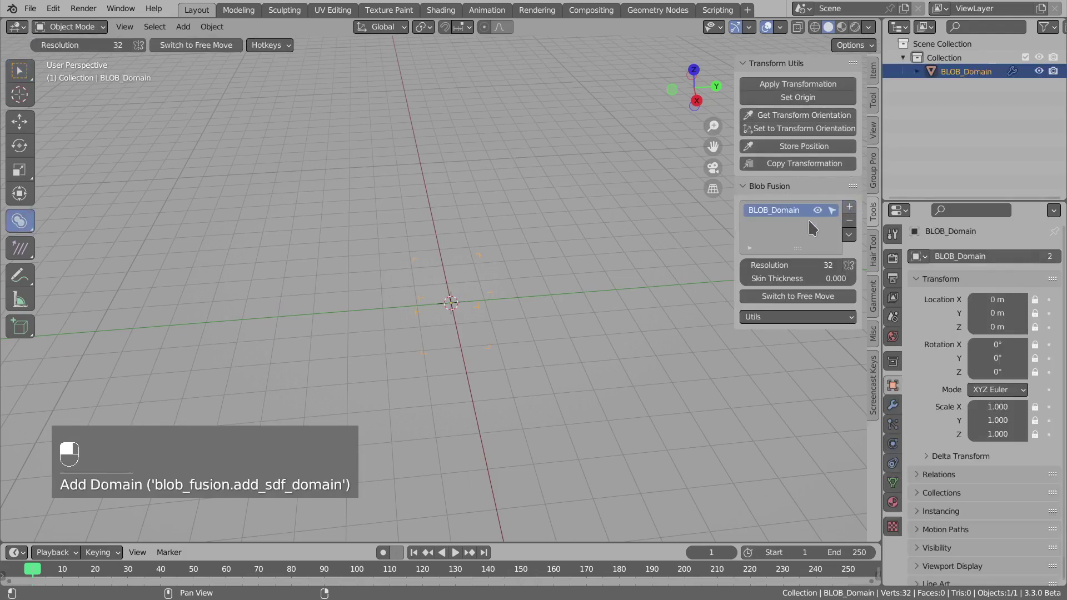
Add a blob to the domain, scale it to about 0.67 and raise it along Z to about 0.66 m
middle_drag(422, 295, 455, 324)
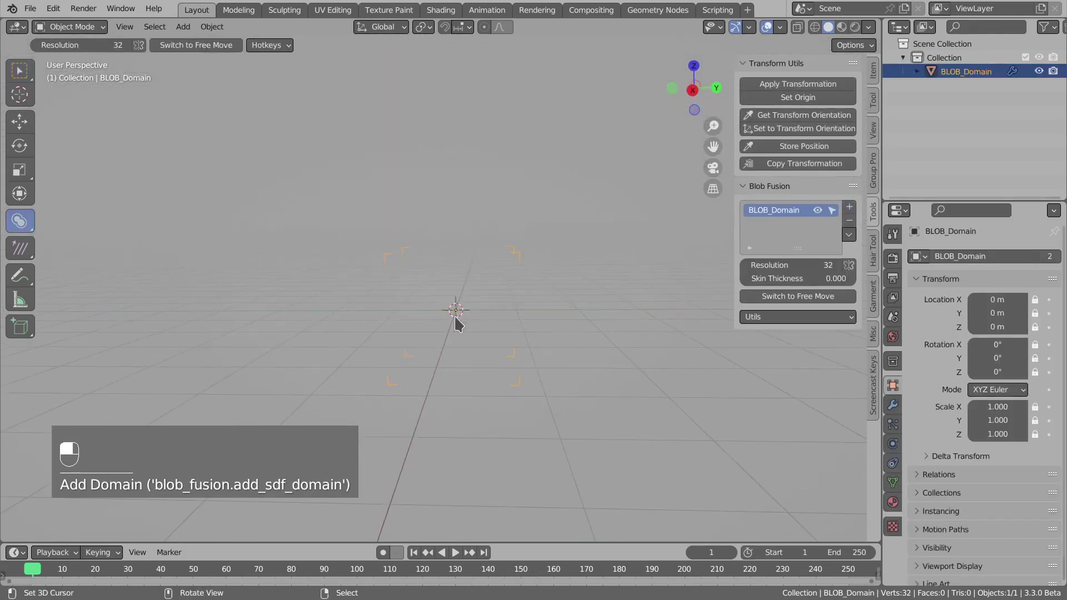
key(shift)
key(shift+a)
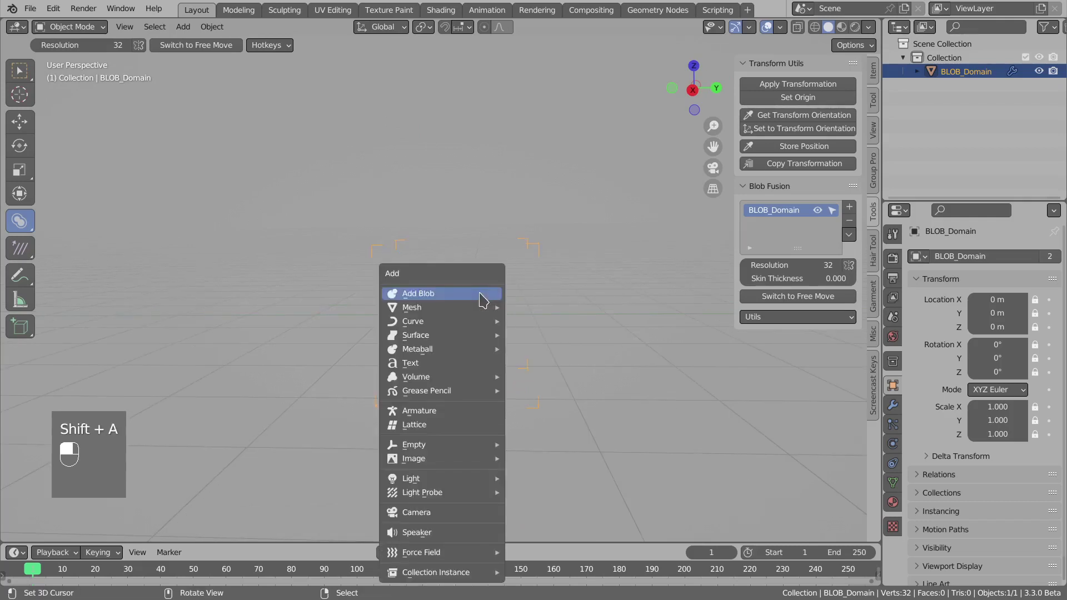
click(450, 297)
key(KP_1)
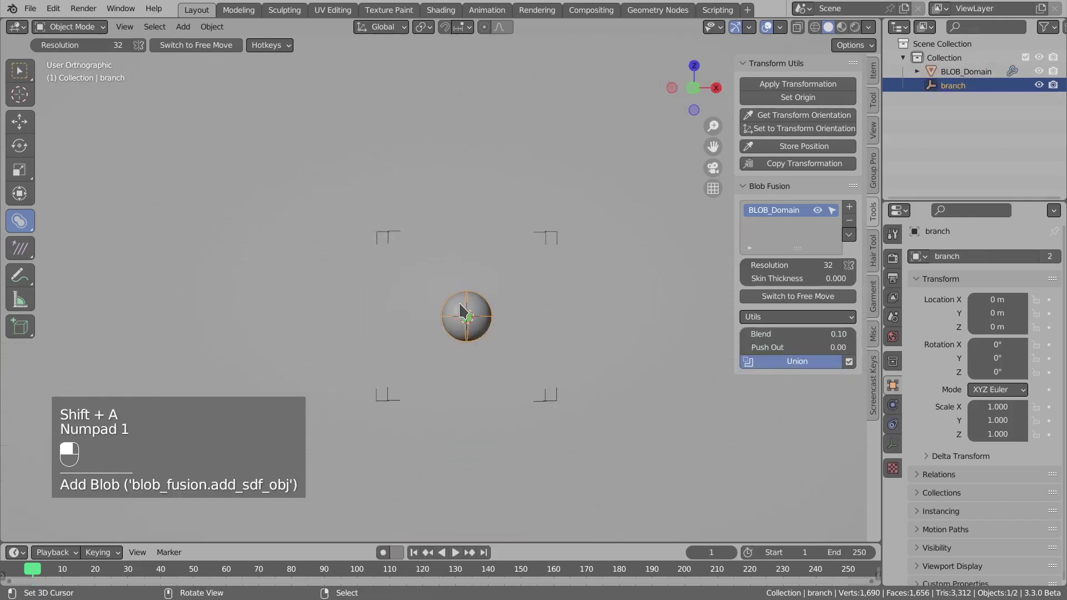
key(s)
click(492, 316)
key(g)
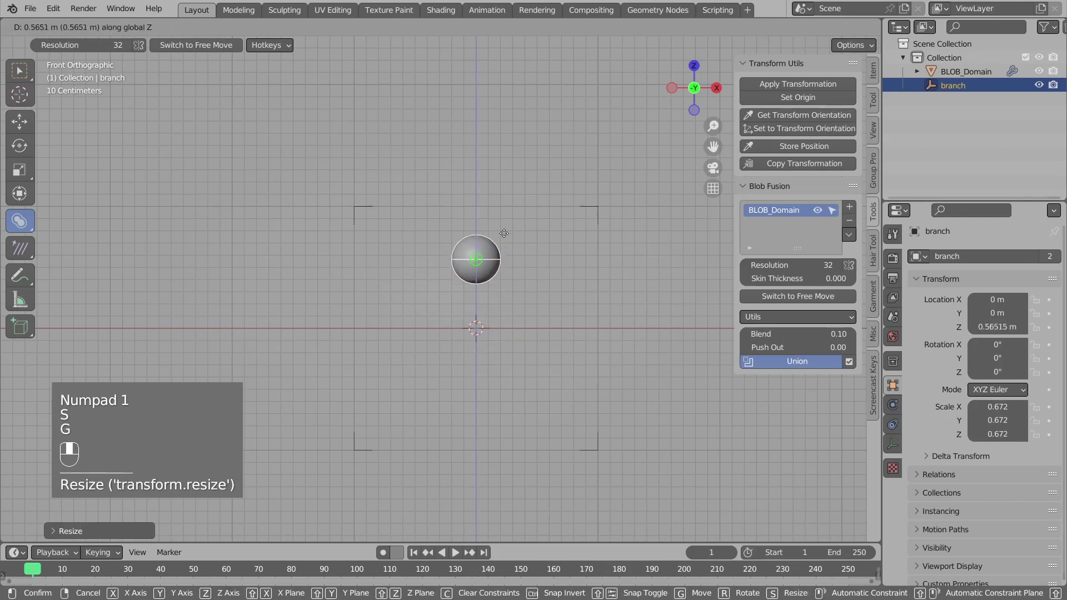
click(498, 245)
Extrude the blob downward twice in front view, placing the new blobs at Z about 0.35 m and -0.04 m
key(e)
click(496, 284)
key(e)
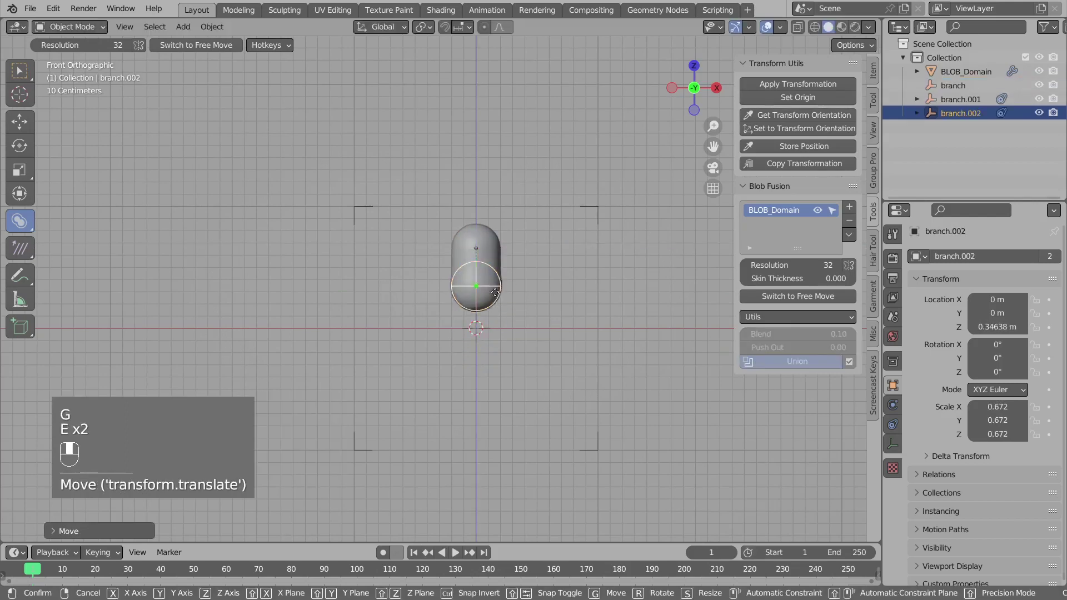
key(z)
click(493, 339)
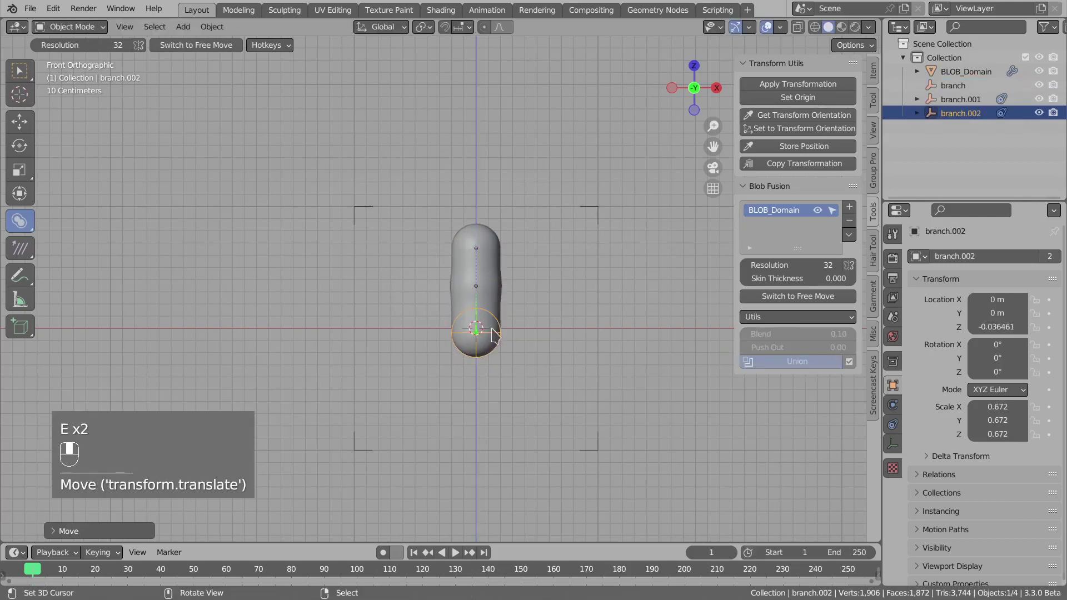
middle_drag(494, 339, 479, 279)
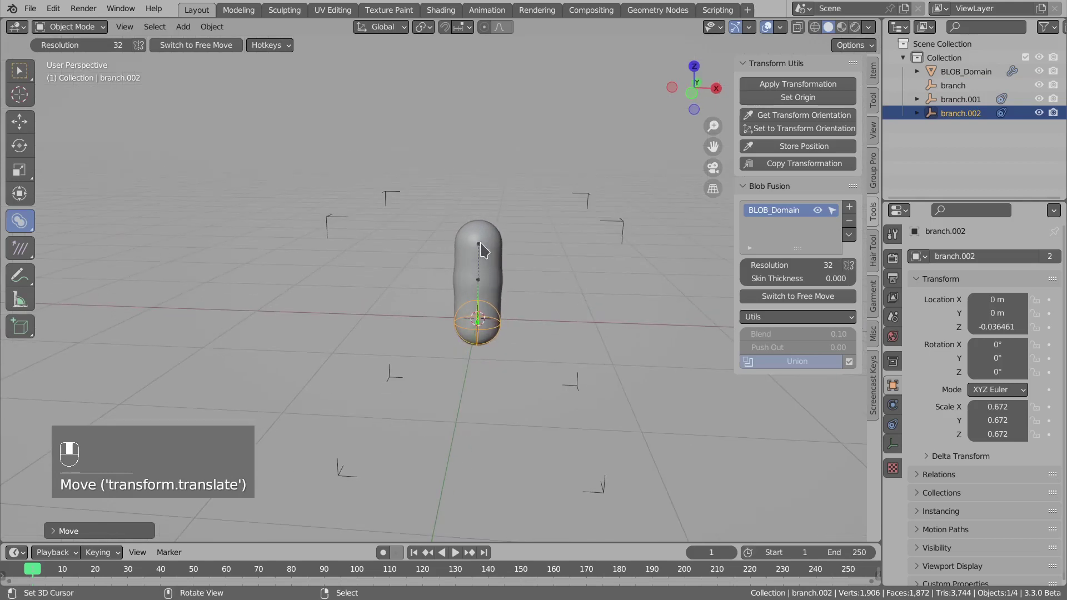
click(481, 250)
key(g)
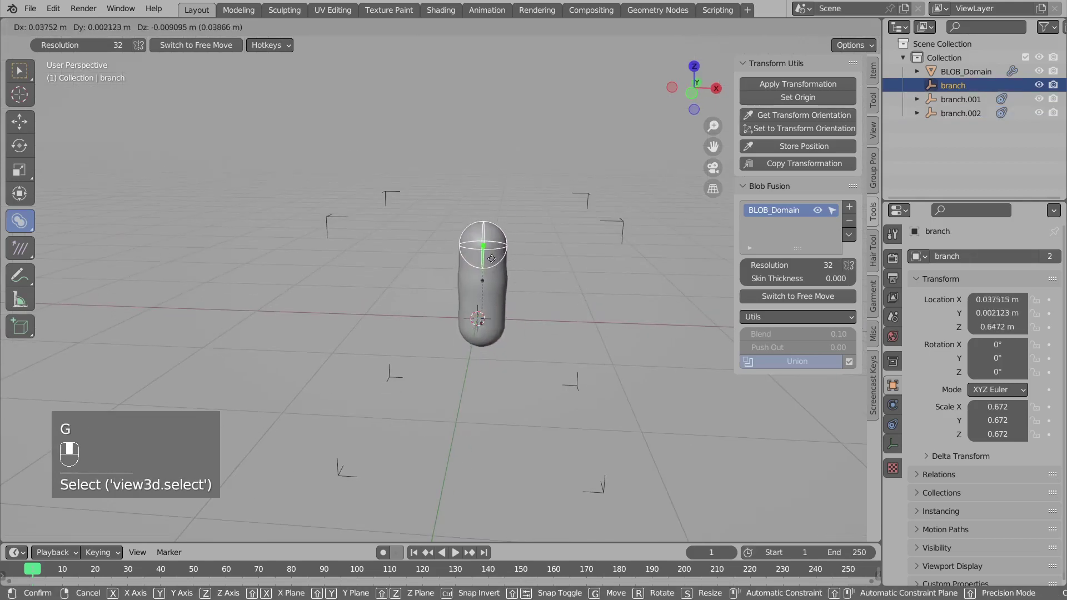
right_click(491, 259)
Shrink the middle blob to a scale of about 0.57 on X and 0.45 on Y and Z
right_click(478, 279)
key(g)
key(Escape)
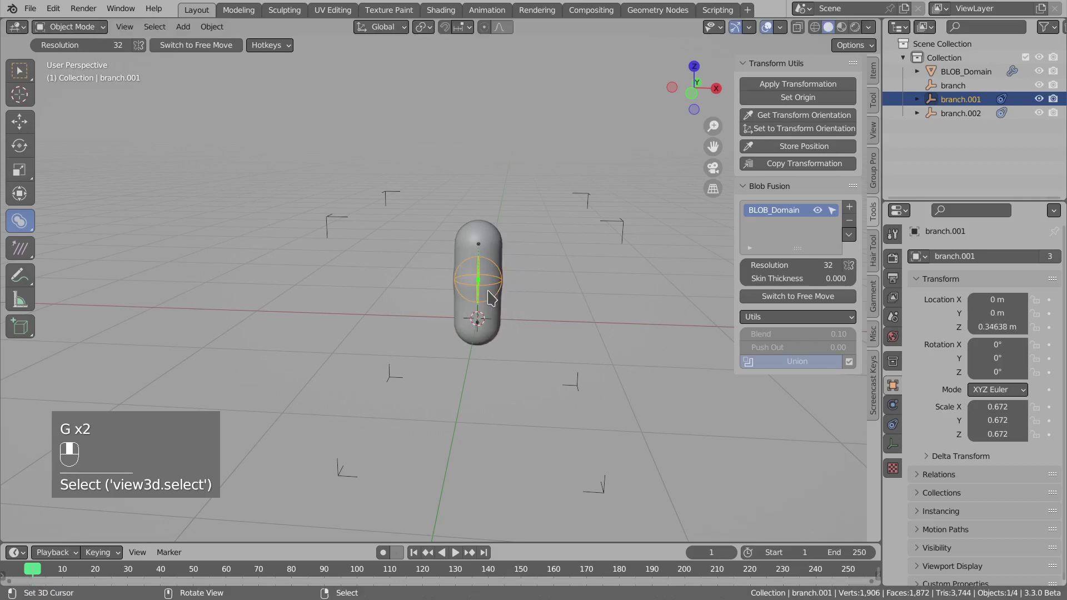
key(s)
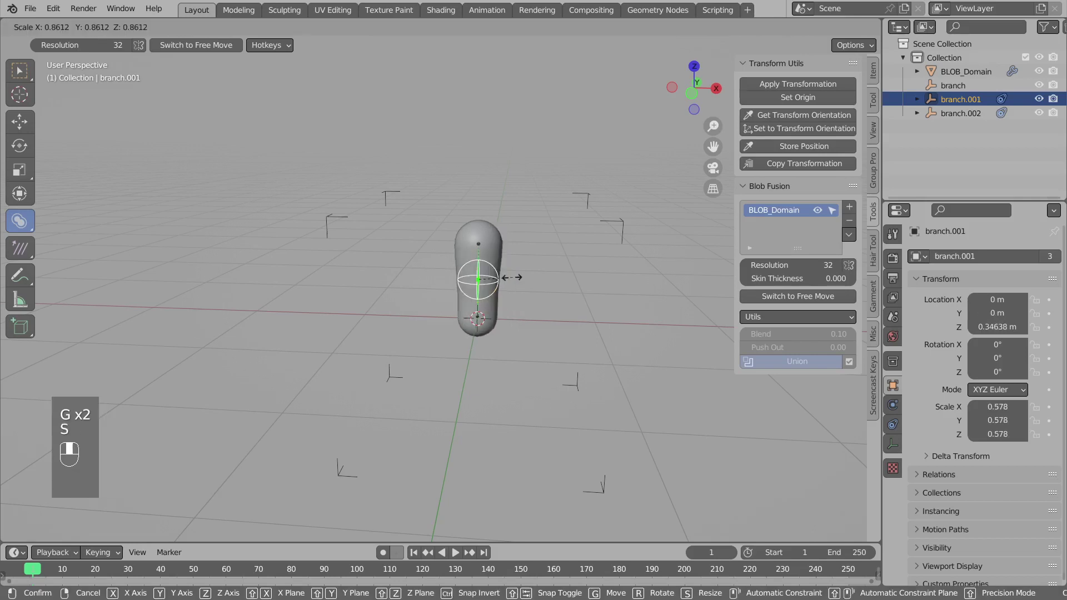
click(505, 278)
key(s)
key(z)
click(511, 280)
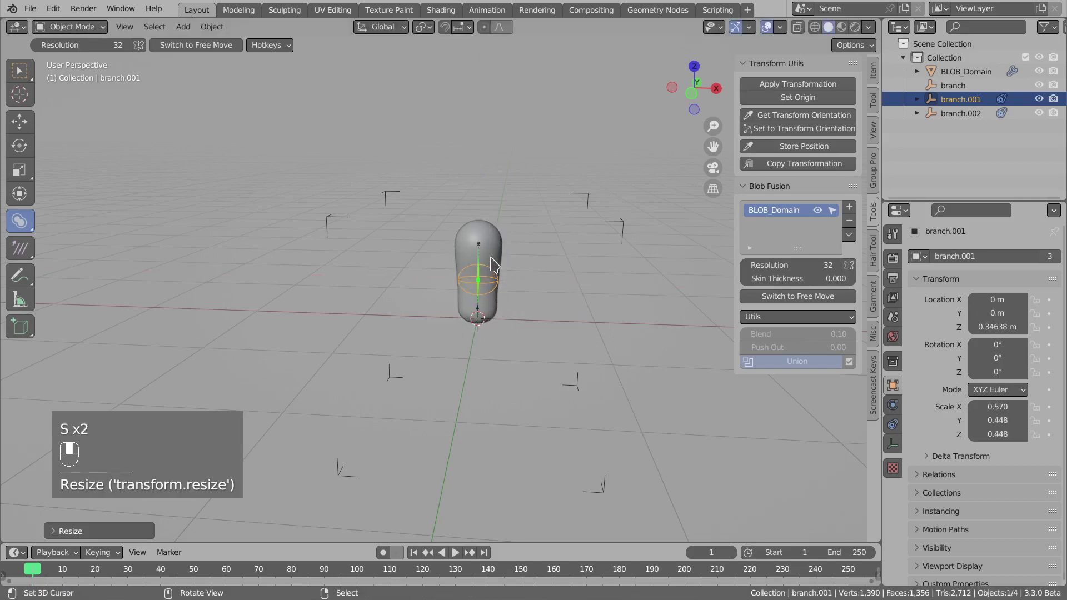
Widen the top blob along X to a scale of about 0.87
right_click(482, 243)
key(s)
middle_click(494, 250)
click(502, 253)
middle_drag(497, 261, 511, 245)
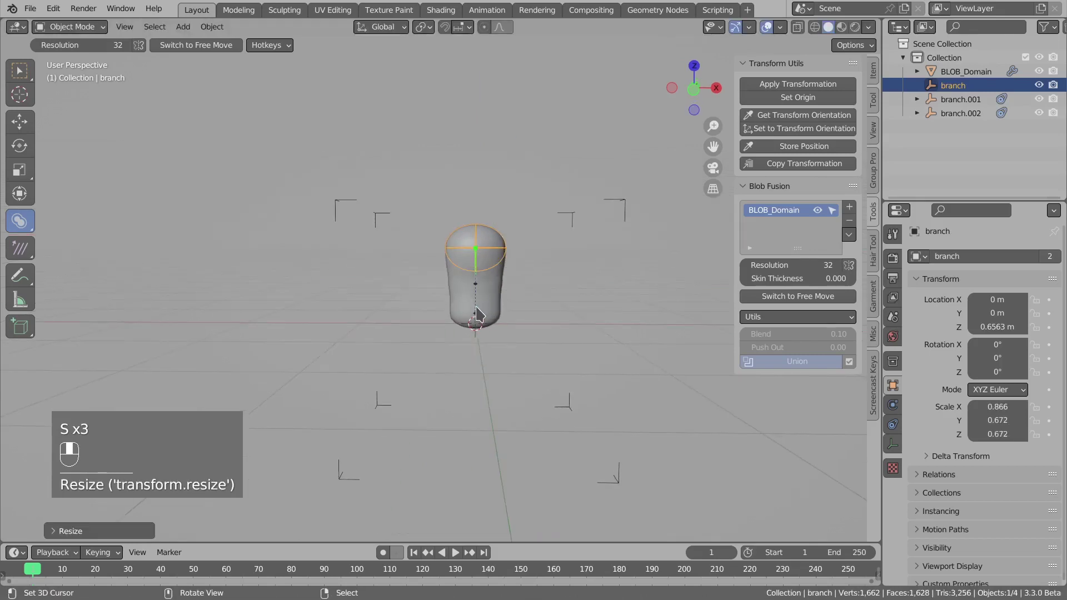
Select the bottom blob and switch the blob chain to free move
right_click(479, 317)
click(820, 297)
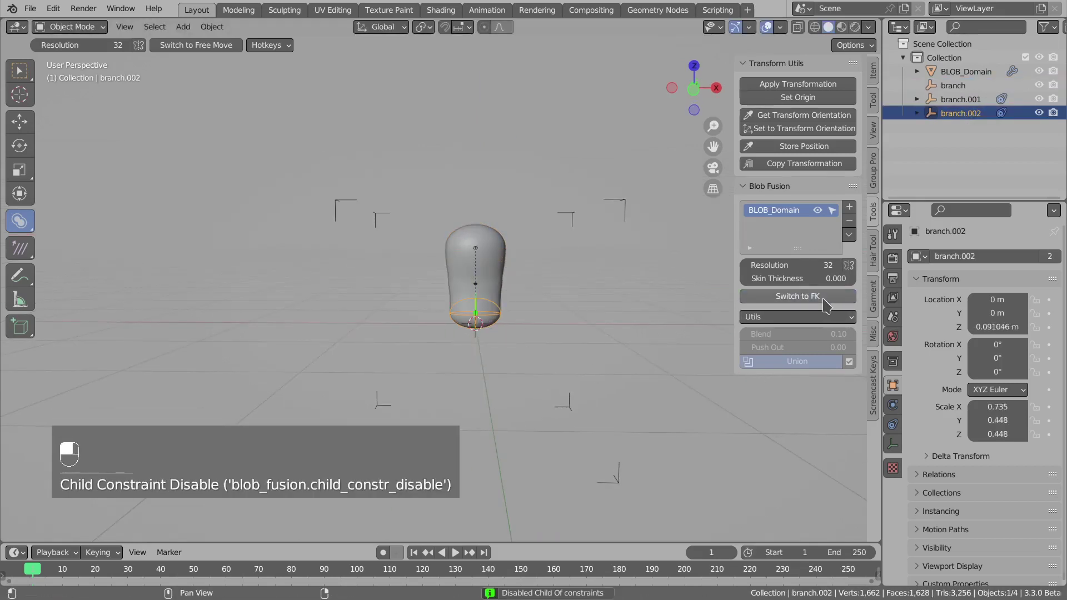
key(g)
right_click(467, 316)
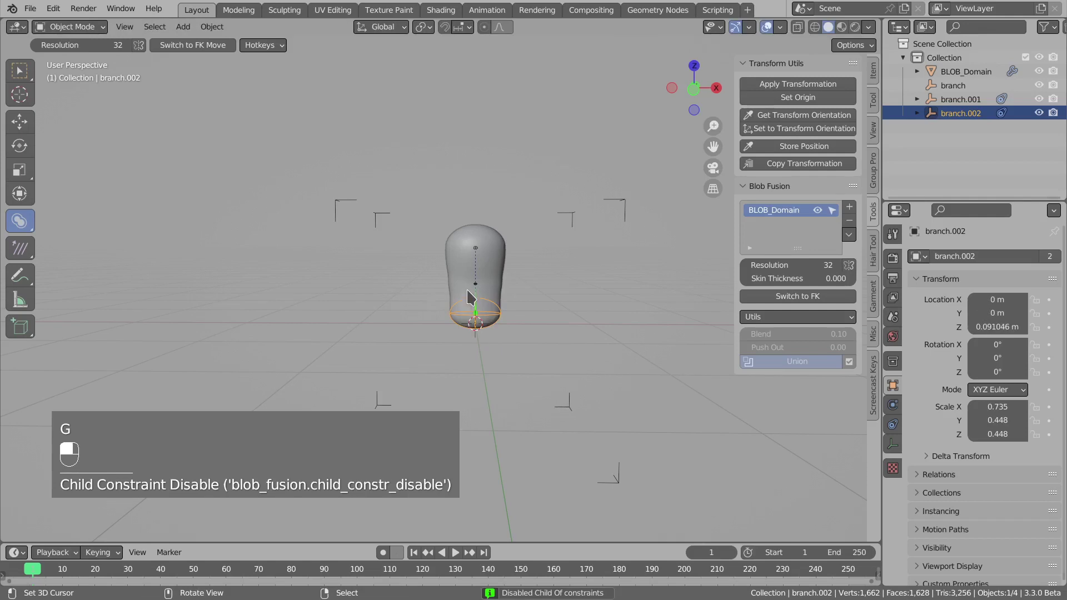
right_click(482, 283)
key(g)
right_click(512, 262)
right_click(475, 248)
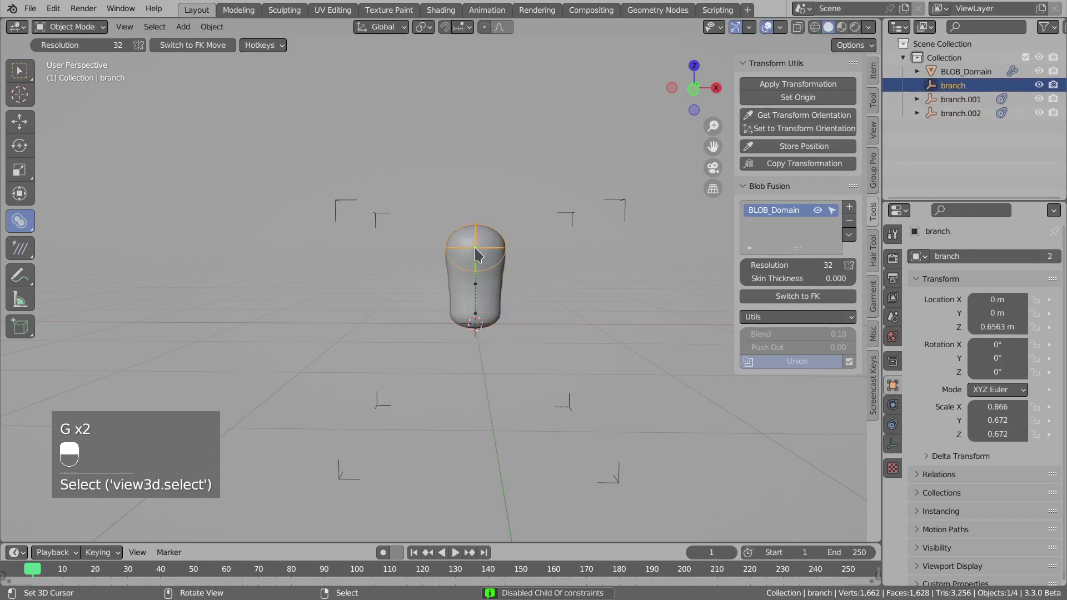
key(g)
right_click(485, 256)
Check the Blob Fusion hotkeys and compare the blob display with the Select Box tool before returning to the blob tool
middle_drag(539, 271, 516, 294)
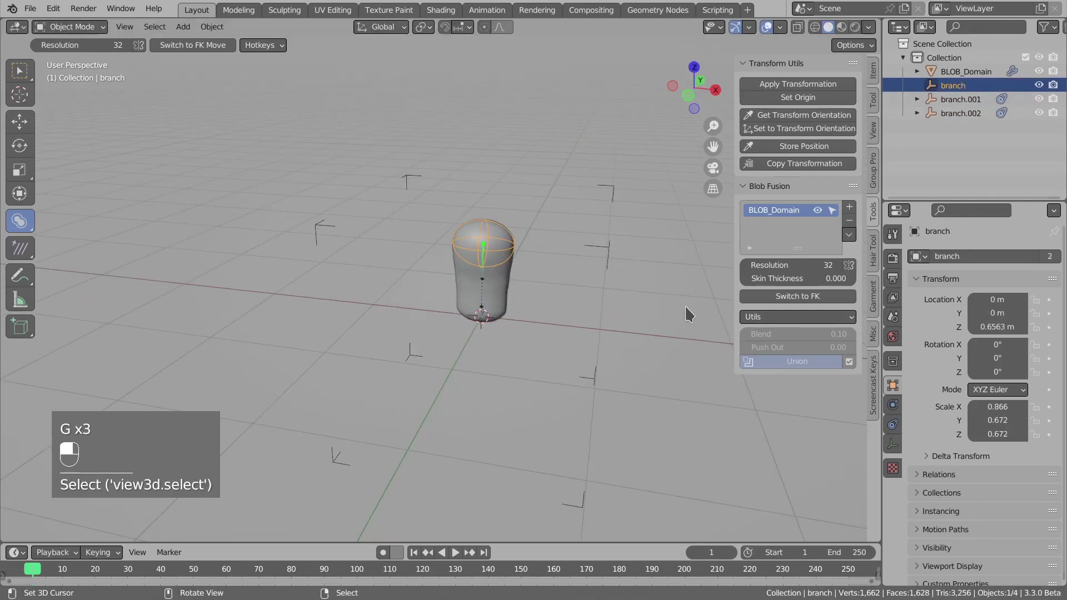
shift+middle_drag(445, 225, 475, 294)
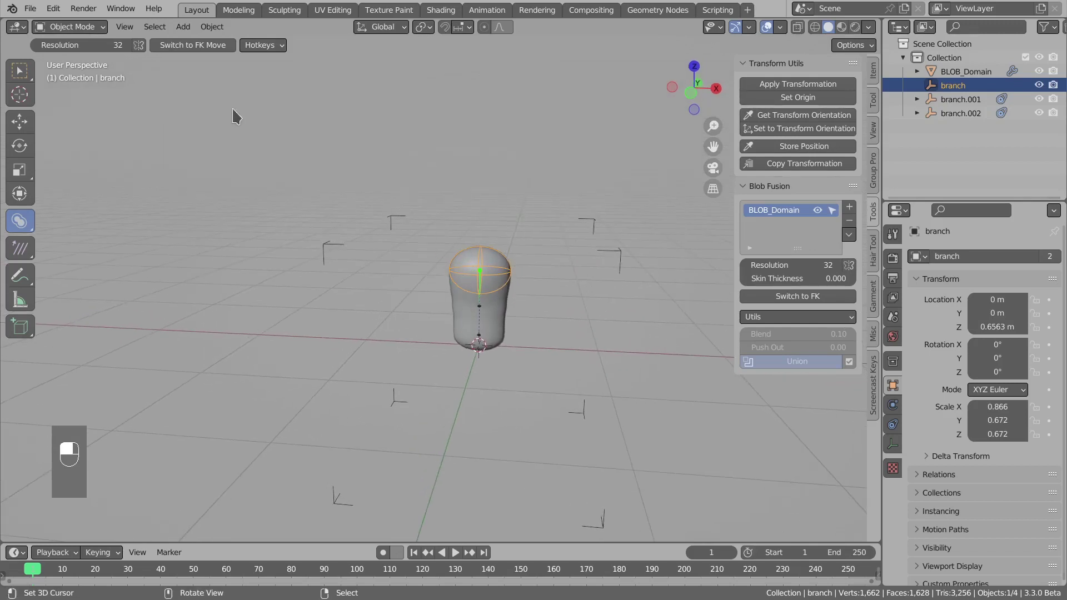
click(267, 47)
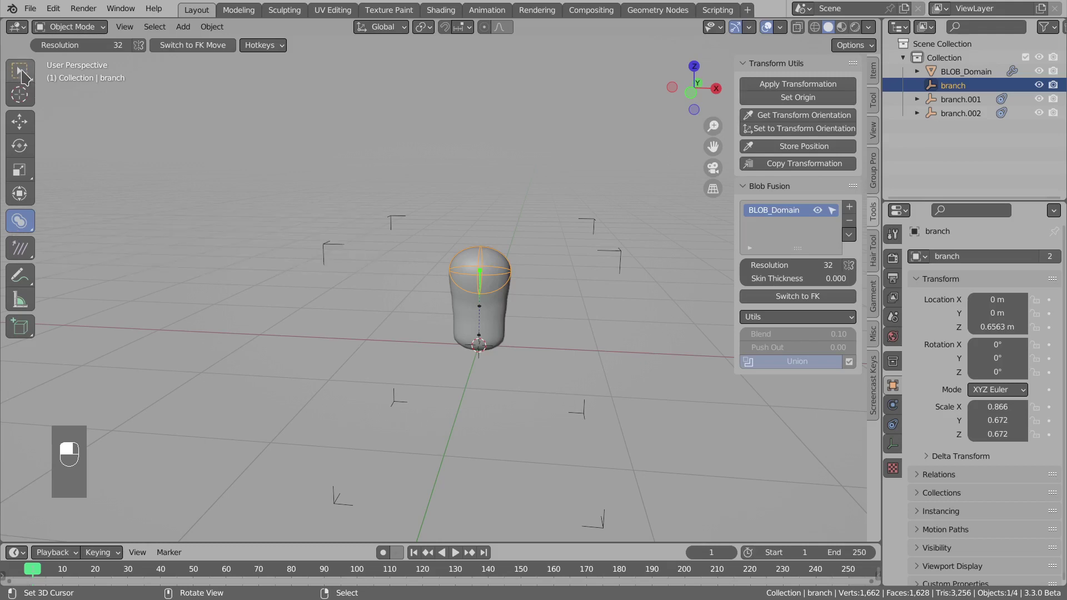
click(20, 71)
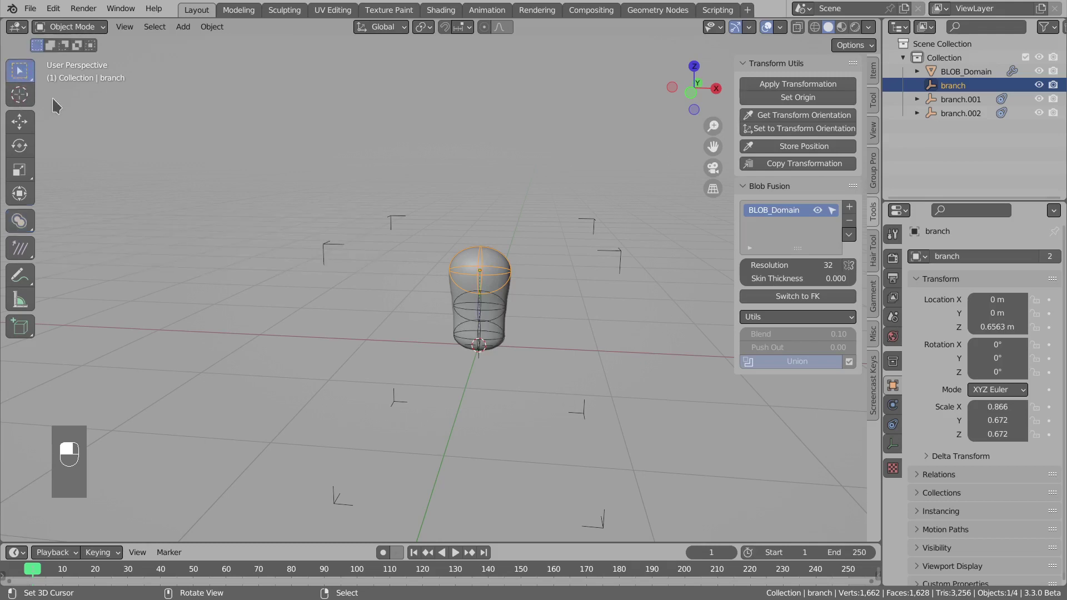
click(22, 222)
Extrude a hip blob sideways from the bottom blob to X about 0.18 m and shrink it to a uniform scale of 0.28
click(473, 333)
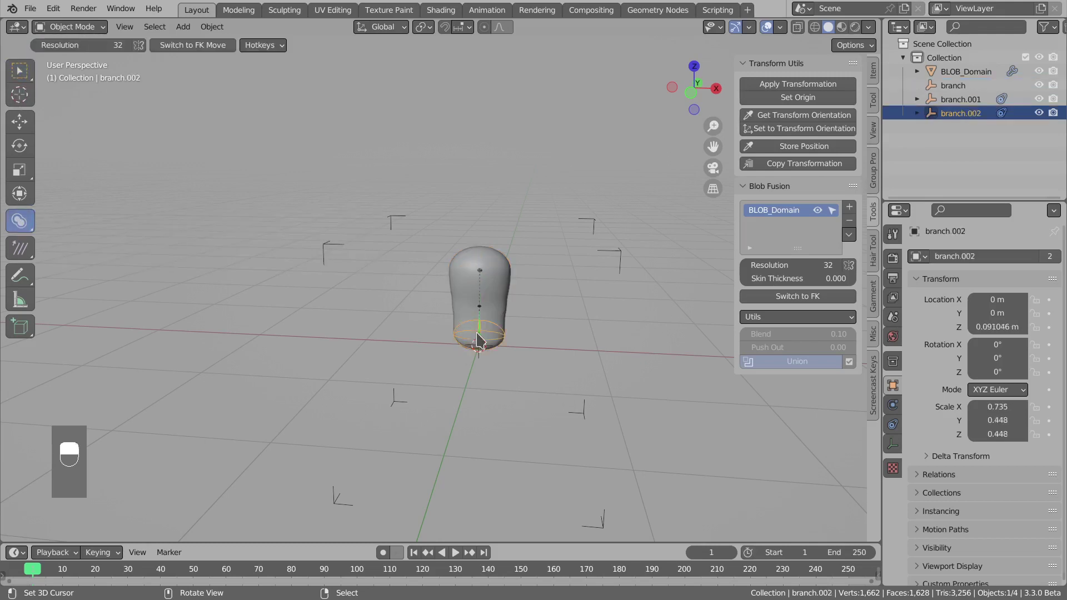
key(KP_1)
key(e)
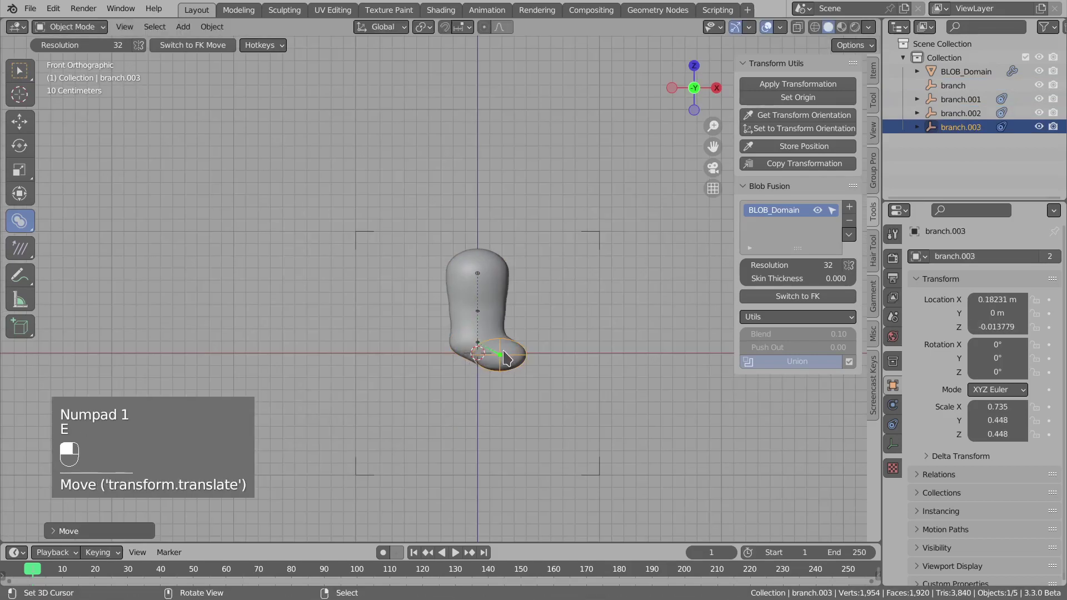
click(500, 356)
key(s)
click(520, 358)
key(alt+s)
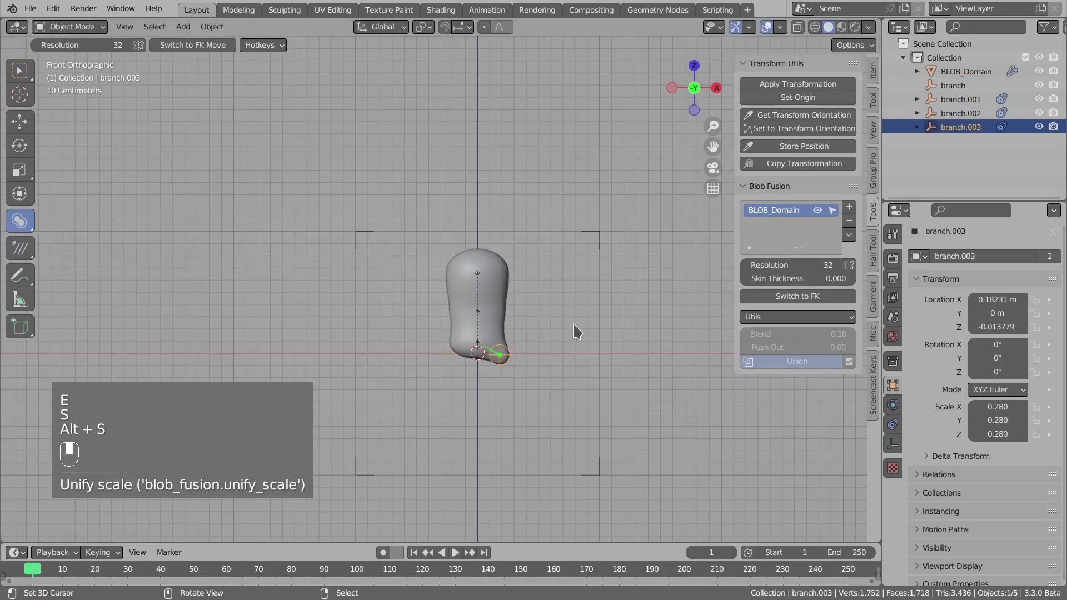
Extrude a leg blob straight down from the hip blob by about 0.7 m
shift+middle_drag(577, 329, 536, 331)
key(e)
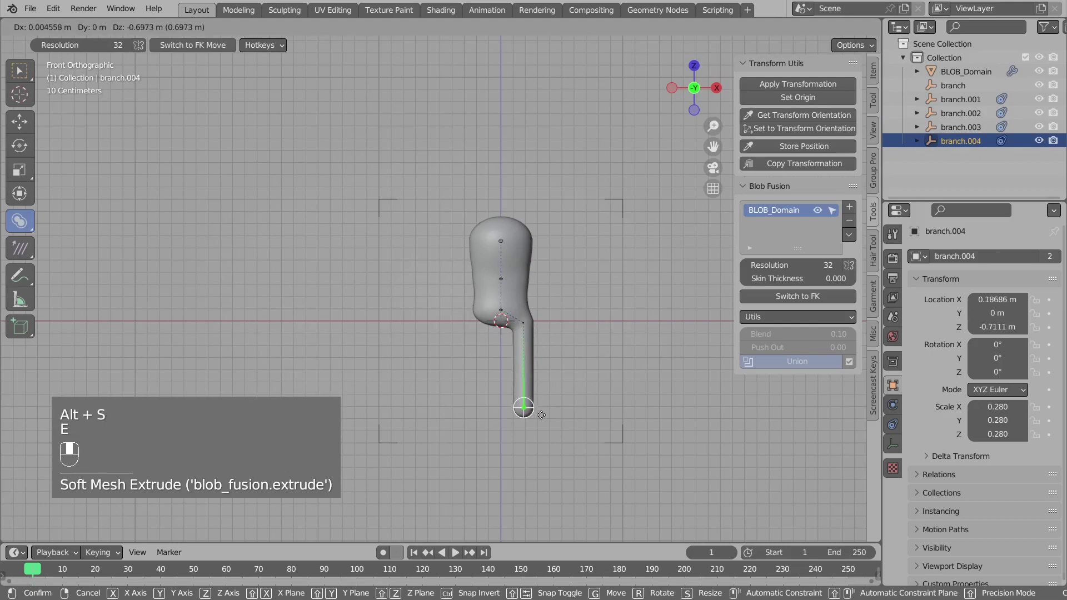
click(541, 414)
Extrude a shoulder blob sideways from the chest blob to X about 0.23 m, unify its scale and shrink it to about 0.34
click(508, 247)
key(e)
click(555, 244)
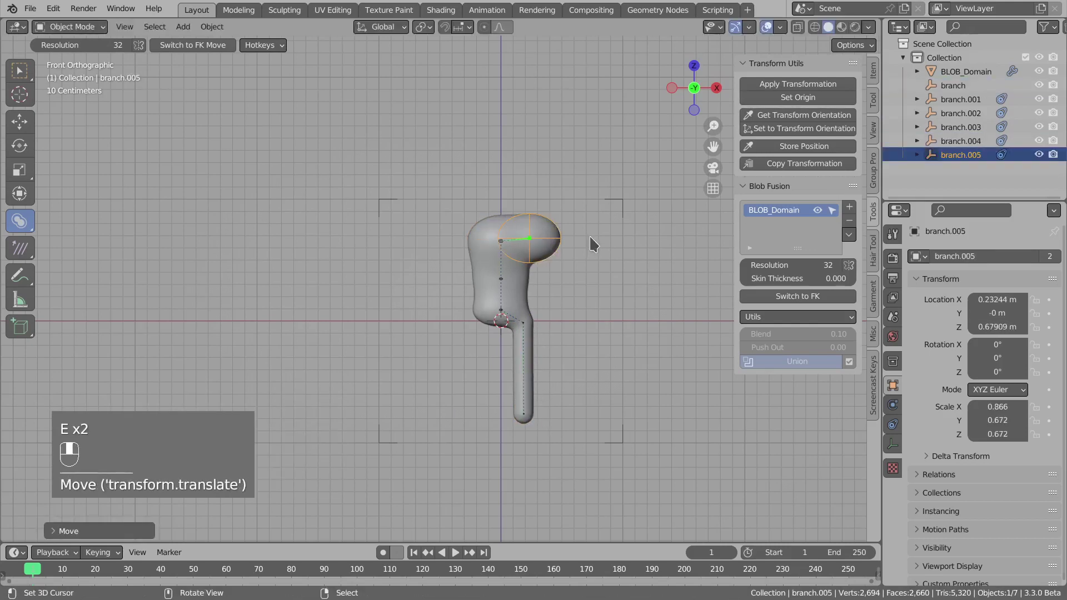
key(alt+s)
key(s)
click(545, 240)
Extrude an arm blob downward from the shoulder, and move the shoulder blob to X about 0.34 m, Z about 0.71 m
key(e)
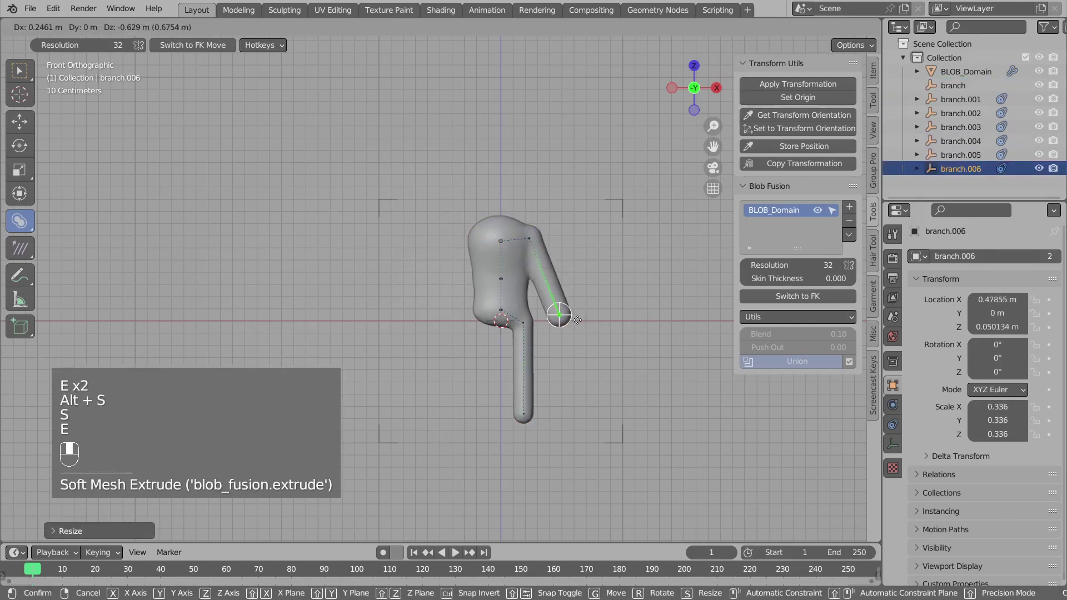
click(573, 331)
click(533, 243)
key(g)
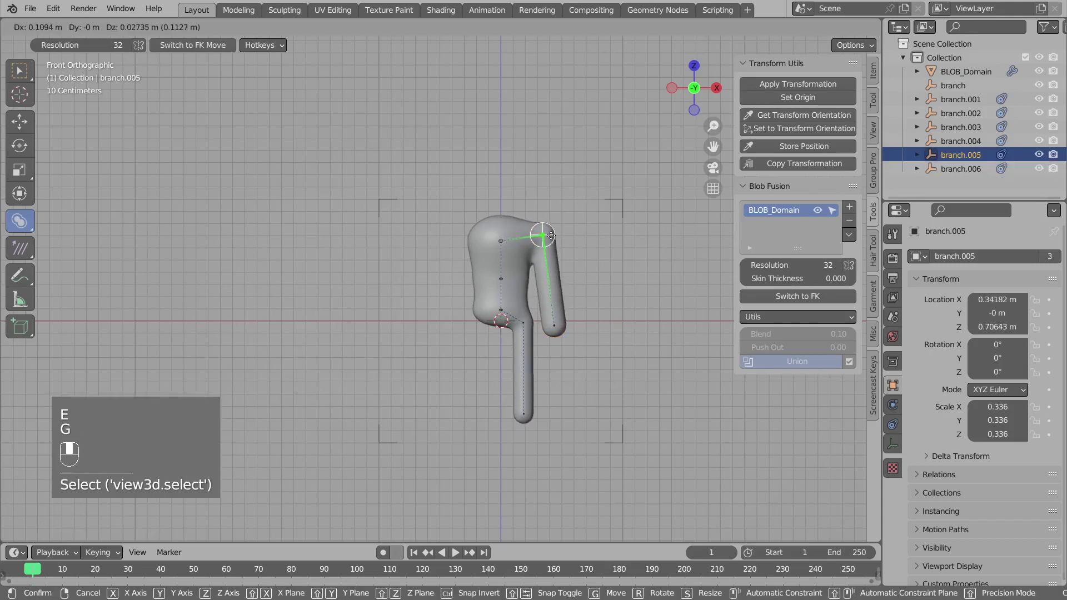
click(547, 239)
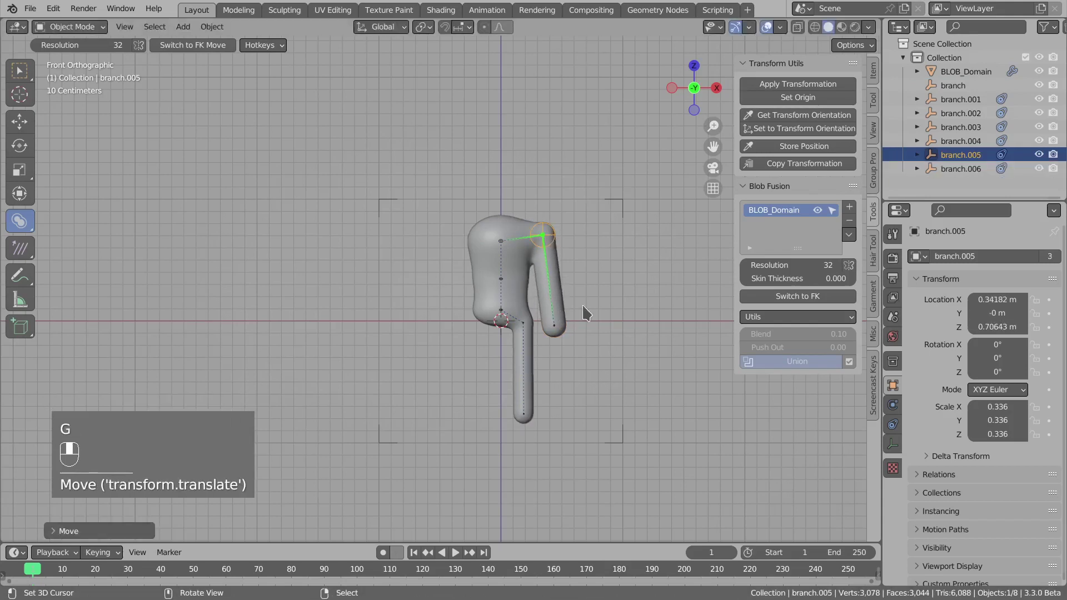
Mirror the body so both sides have limbs, and move the hand blob slightly outward
click(849, 265)
click(555, 327)
key(g)
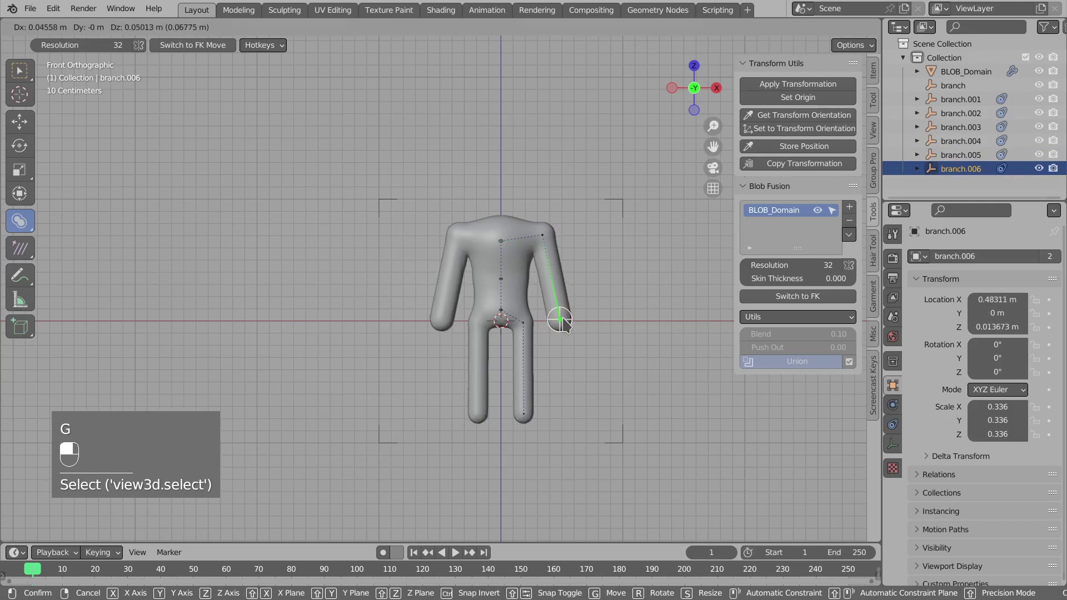
click(563, 322)
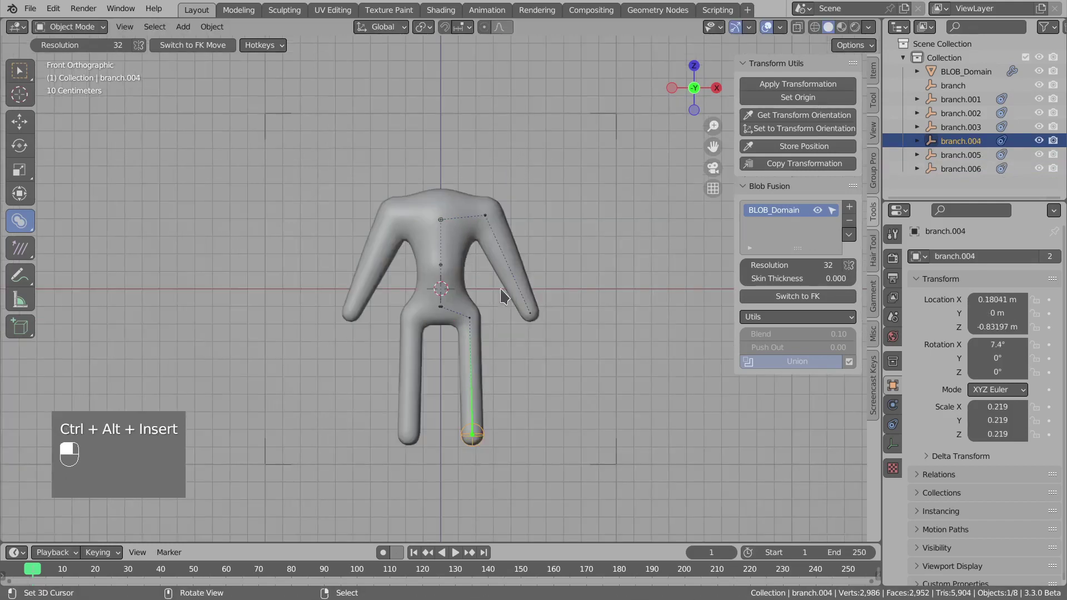
Nudge the shoulder blob outward and move the hand blob inward to X about 0.41 m, Z about -0.17 m
click(486, 216)
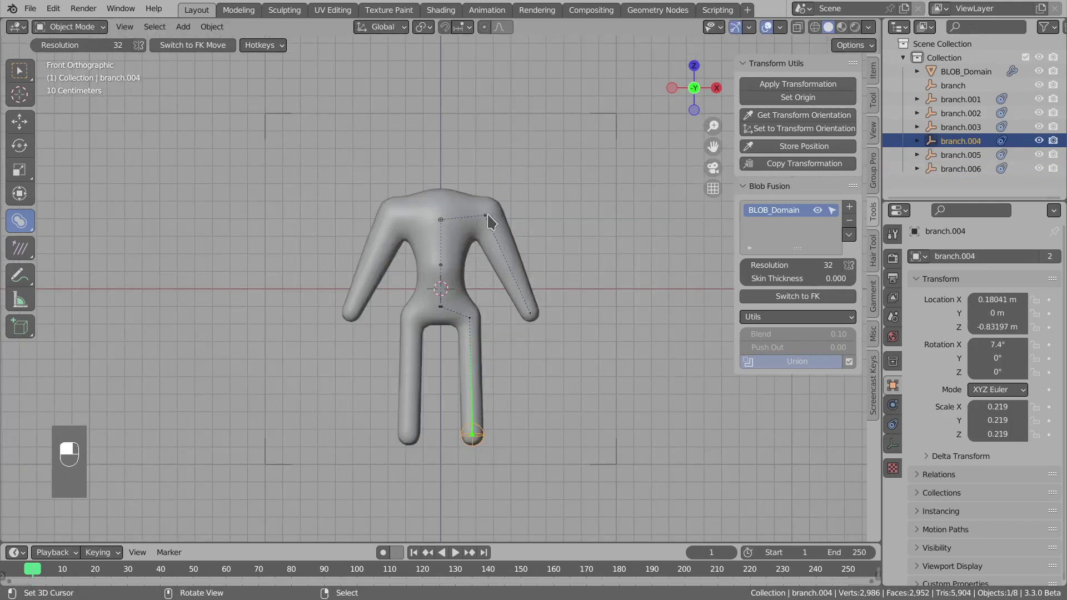
key(g)
click(490, 220)
click(536, 318)
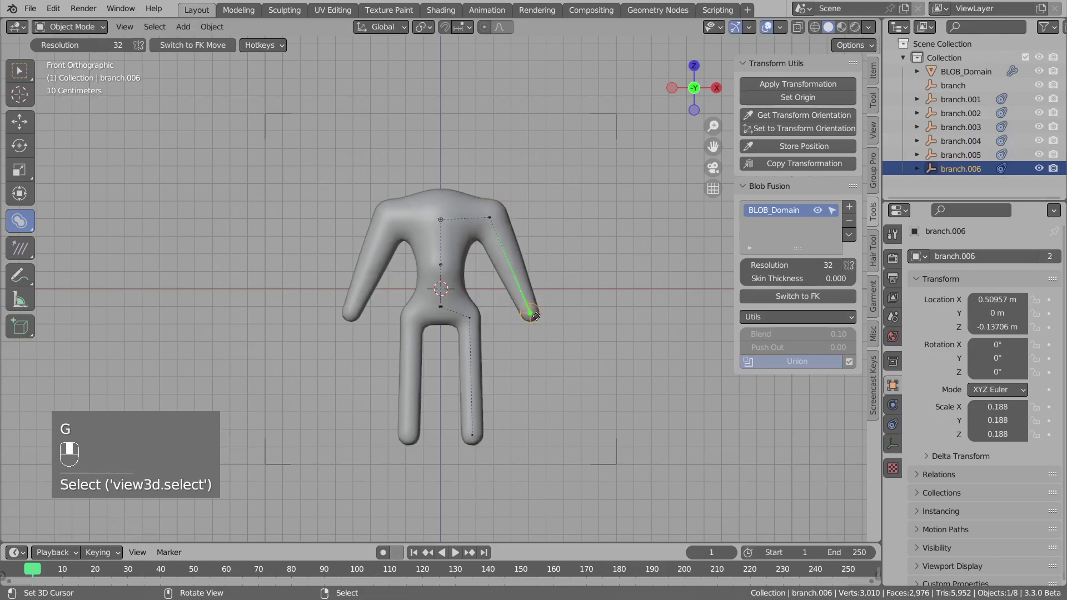
key(g)
click(514, 317)
Shrink the shoulder blob to a uniform scale of about 0.23 and move it to X about 0.28 m, Z about 0.43 m
click(493, 220)
key(s)
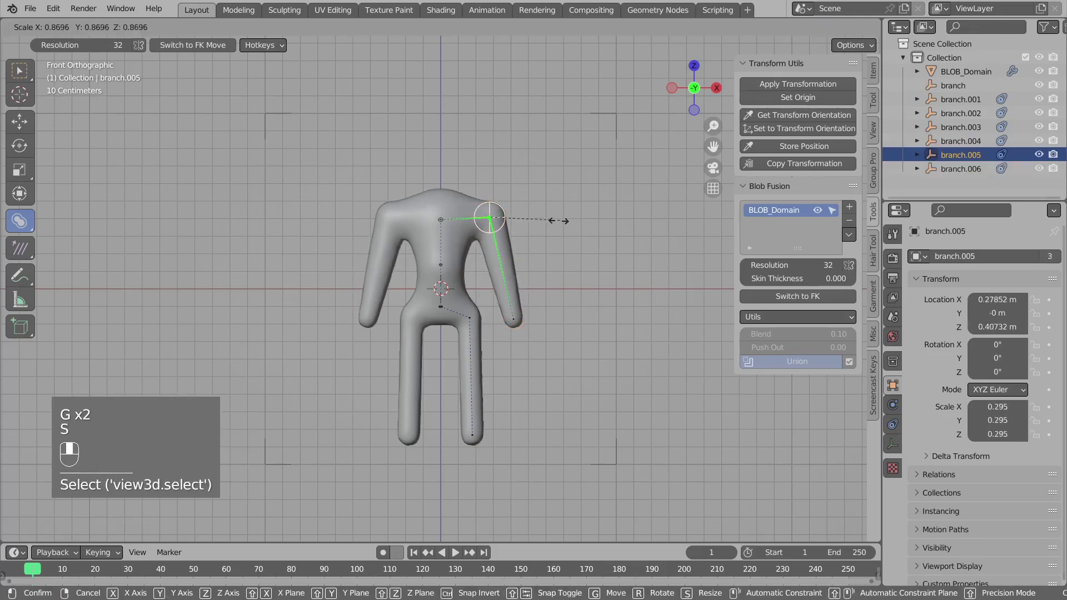
click(545, 228)
key(g)
click(532, 222)
key(s)
click(534, 222)
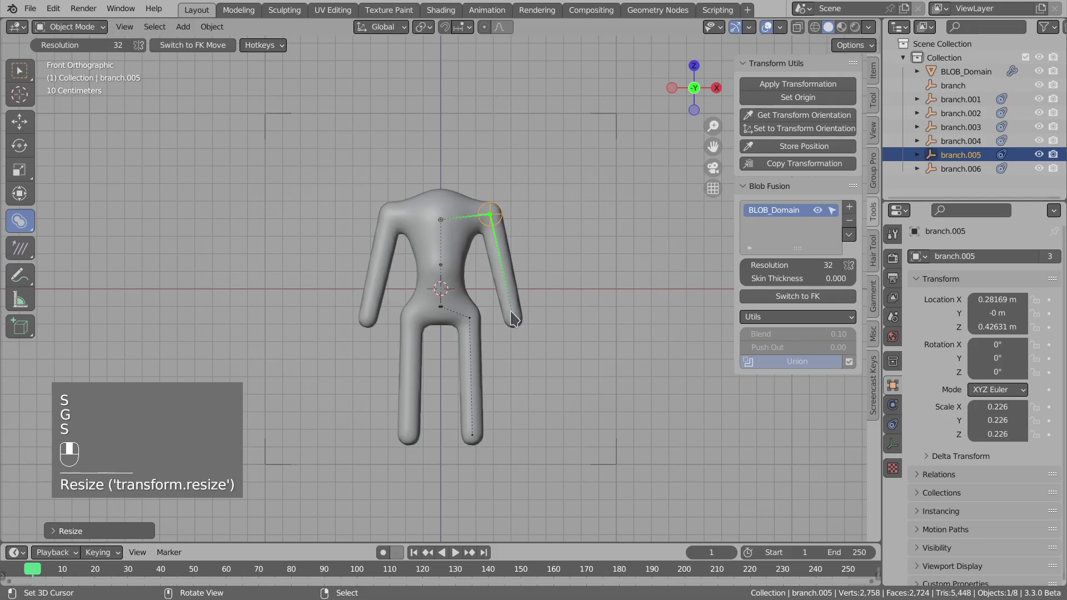
Insert an elbow blob between the shoulder and hand blobs and pull it backward to Y about 0.11 m
shift+click(516, 321)
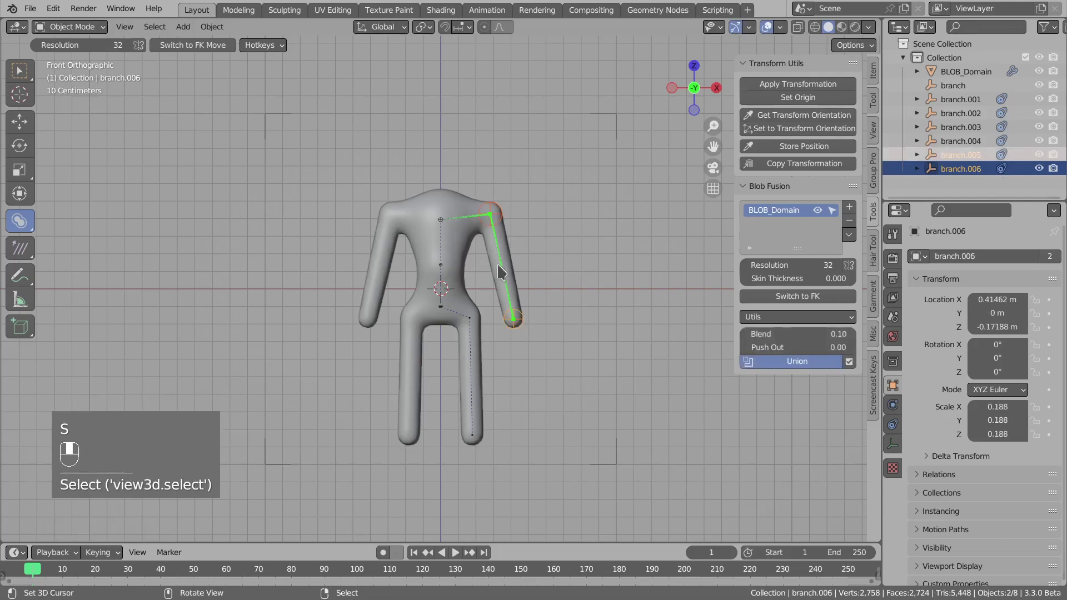
middle_drag(574, 217, 492, 278)
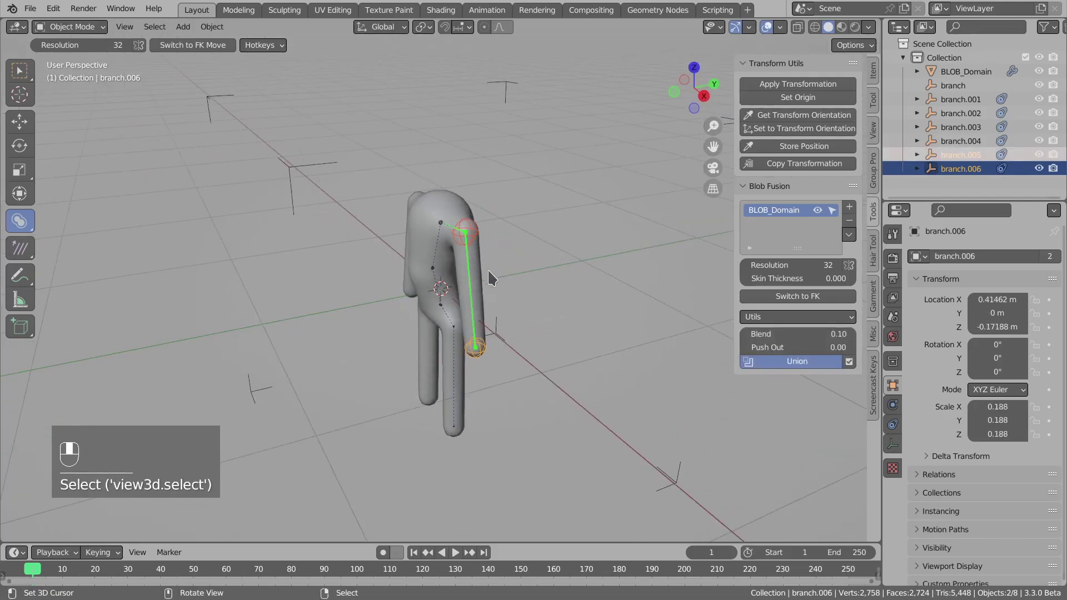
key(w)
key(g)
click(475, 354)
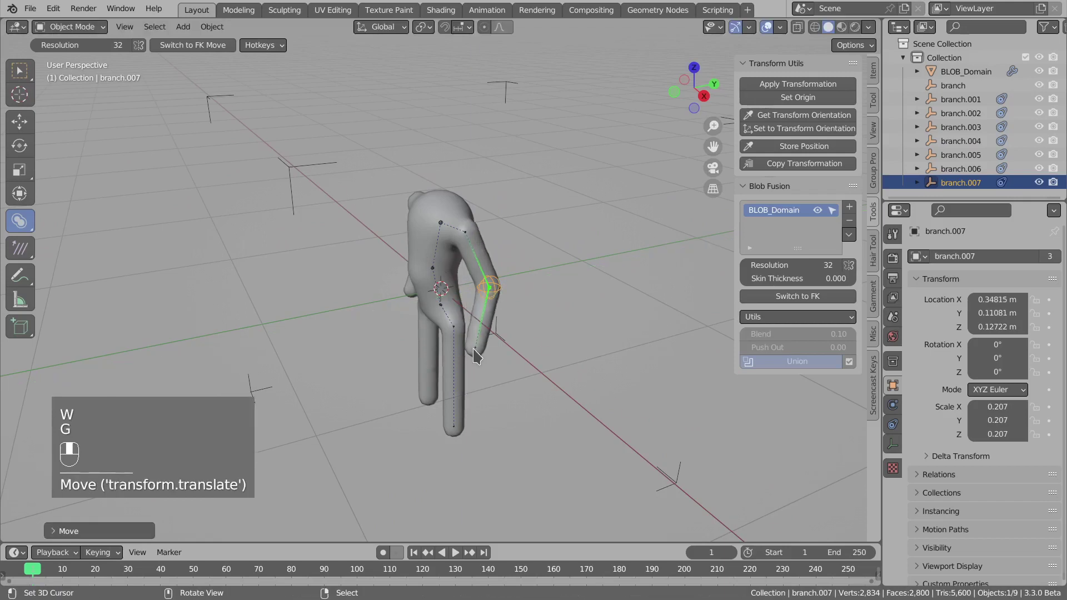
Shrink the hand blob, and shrink the elbow blob to a uniform scale of about 0.19
click(476, 356)
key(s)
click(491, 313)
click(486, 293)
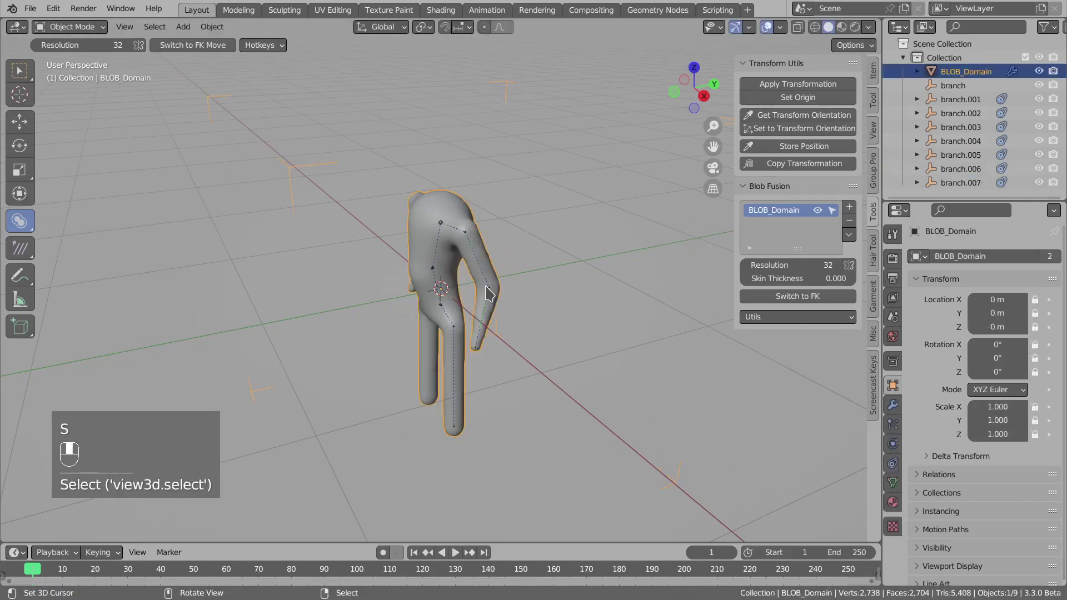
click(488, 293)
key(s)
click(493, 296)
key(s)
click(517, 296)
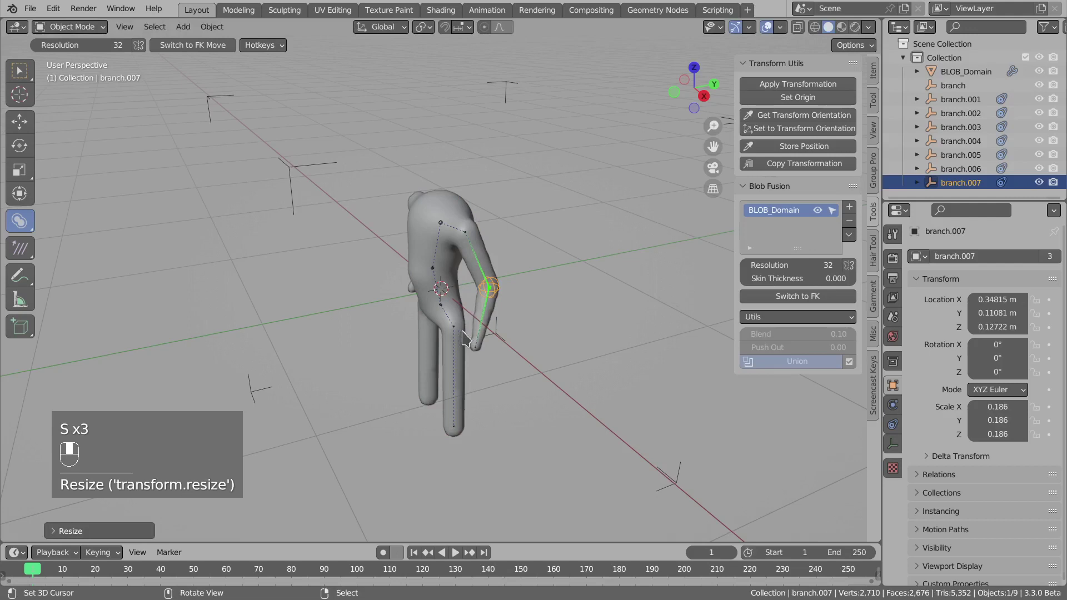
Insert a knee blob between the hip and foot-end blobs and move it forward to Y about -0.04 m
click(456, 334)
middle_drag(456, 333, 483, 430)
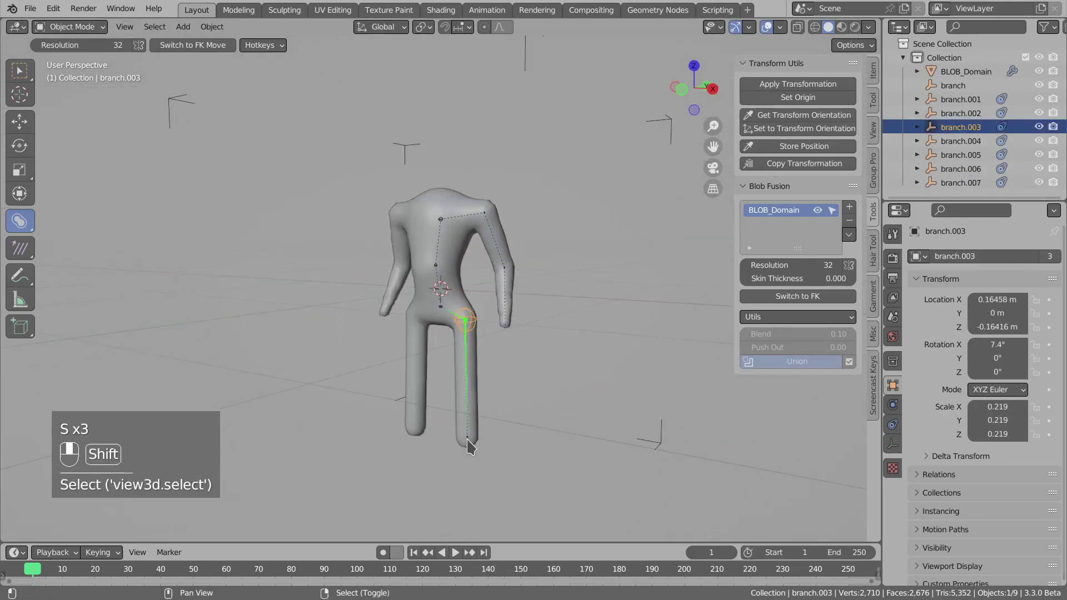
shift+right_click(467, 440)
key(w)
right_click(474, 379)
middle_drag(474, 380, 434, 404)
key(g)
click(438, 375)
Circle-select the pelvis and hip blobs and move them together forward along Y to about -0.11 m
key(alt+a)
key(c)
click(445, 317)
right_click(445, 313)
key(g)
middle_click(441, 312)
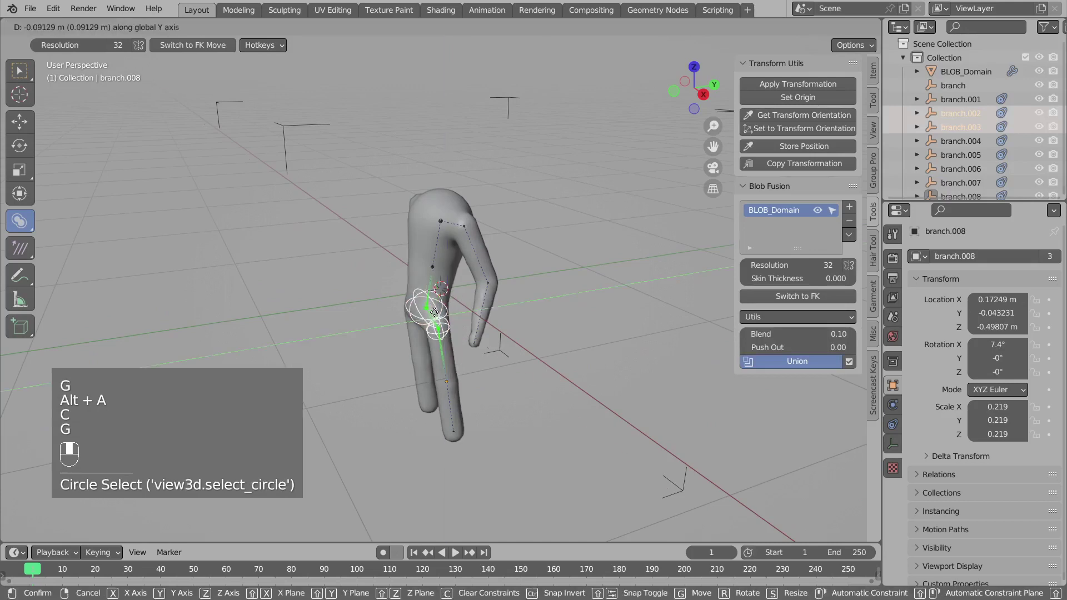
click(431, 312)
Move the waist blob forward along Y to about -0.07 m
click(432, 268)
key(g)
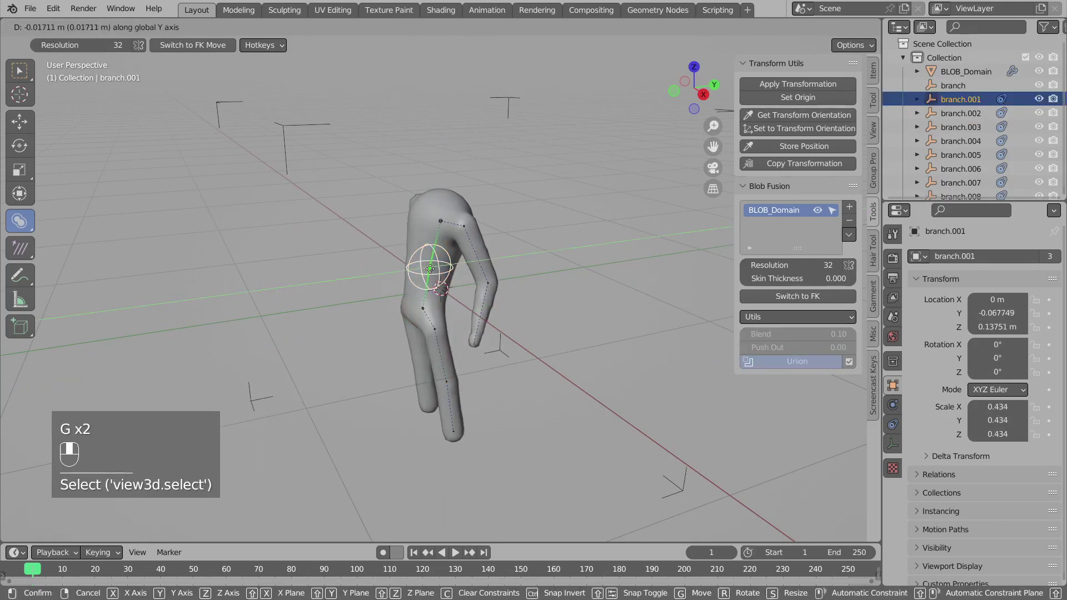
click(434, 234)
Duplicate the chest blob and raise the copy about 0.3 m along Z to form the head and neck
middle_drag(434, 233, 448, 280)
click(440, 220)
key(shift+d)
middle_click(458, 239)
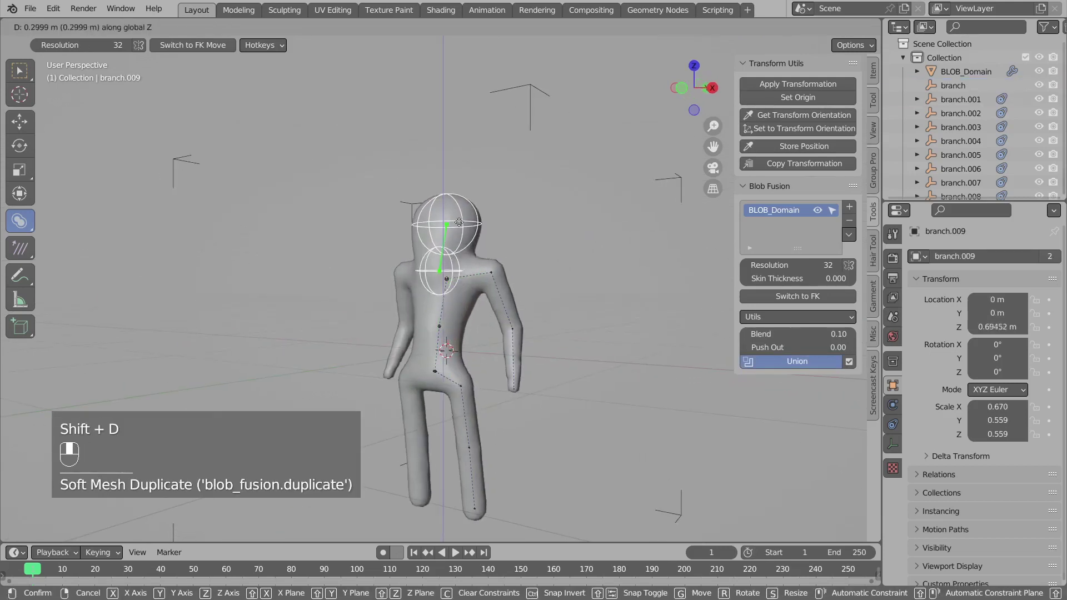
click(458, 222)
Shrink the head and neck blobs until the head's X scale is about 0.33, and lower the pair slightly along Z
middle_drag(458, 222, 507, 231)
key(s)
click(485, 228)
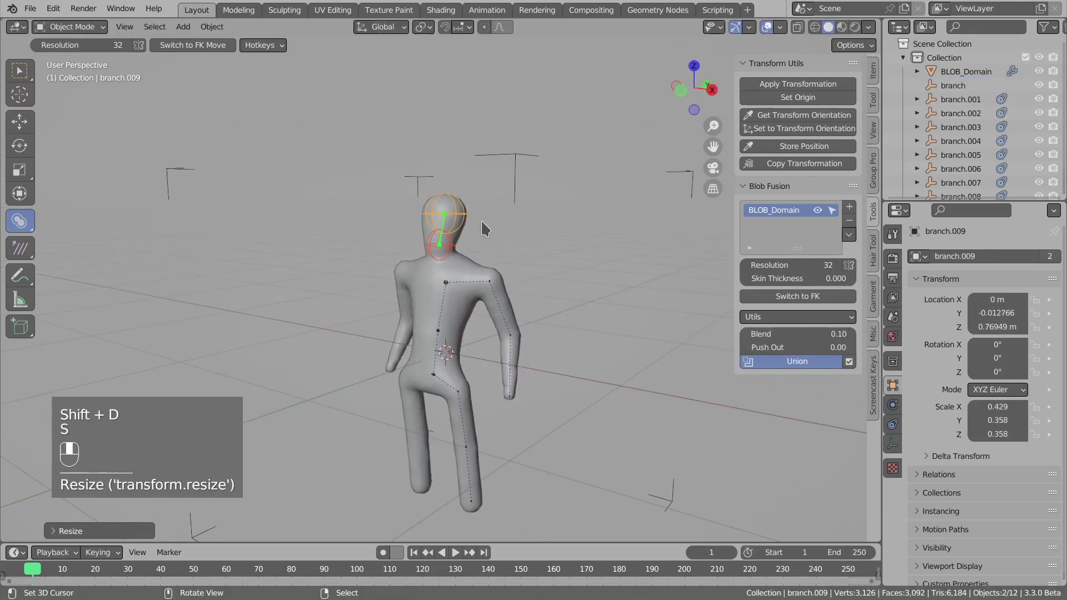
key(s)
click(484, 226)
key(s)
click(485, 227)
key(g)
key(z)
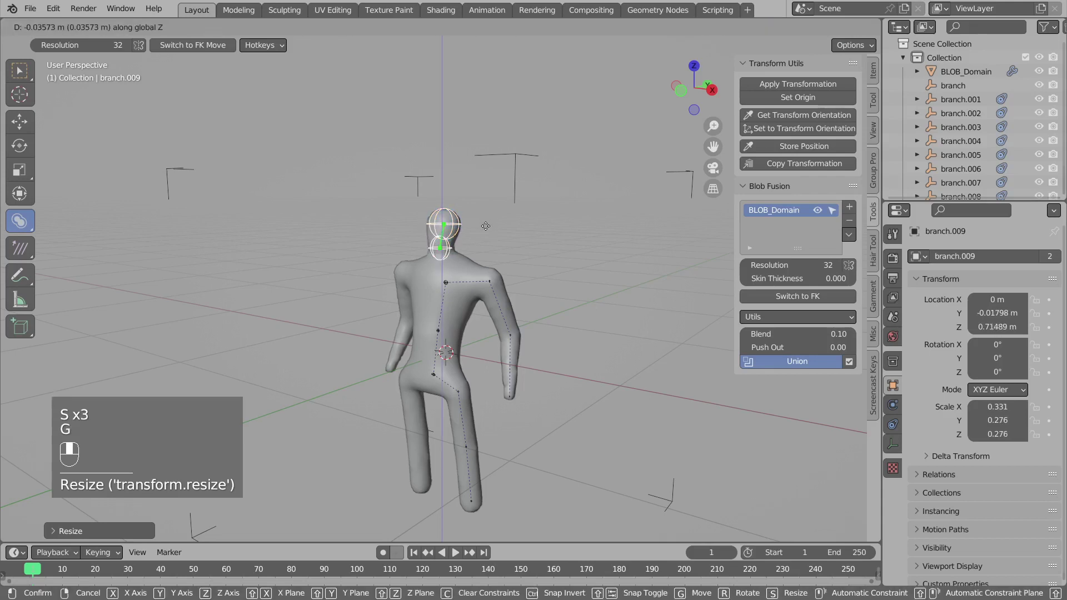
click(485, 227)
Select the hip and pelvis blobs and delete the connection between them
middle_drag(485, 227, 481, 377)
click(465, 384)
click(476, 364)
key(g)
right_click(496, 385)
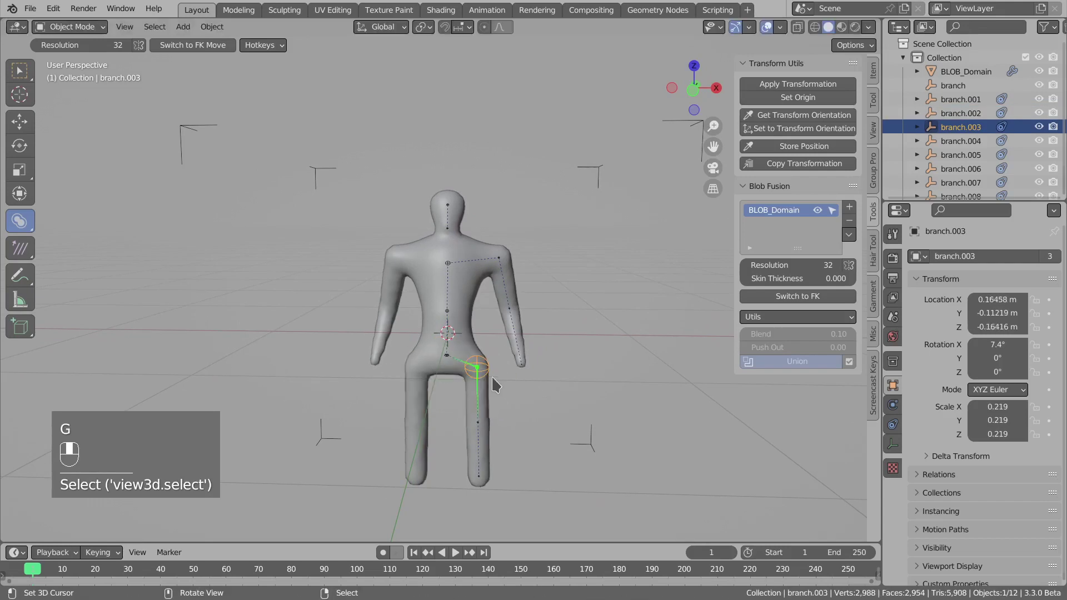
shift+click(474, 367)
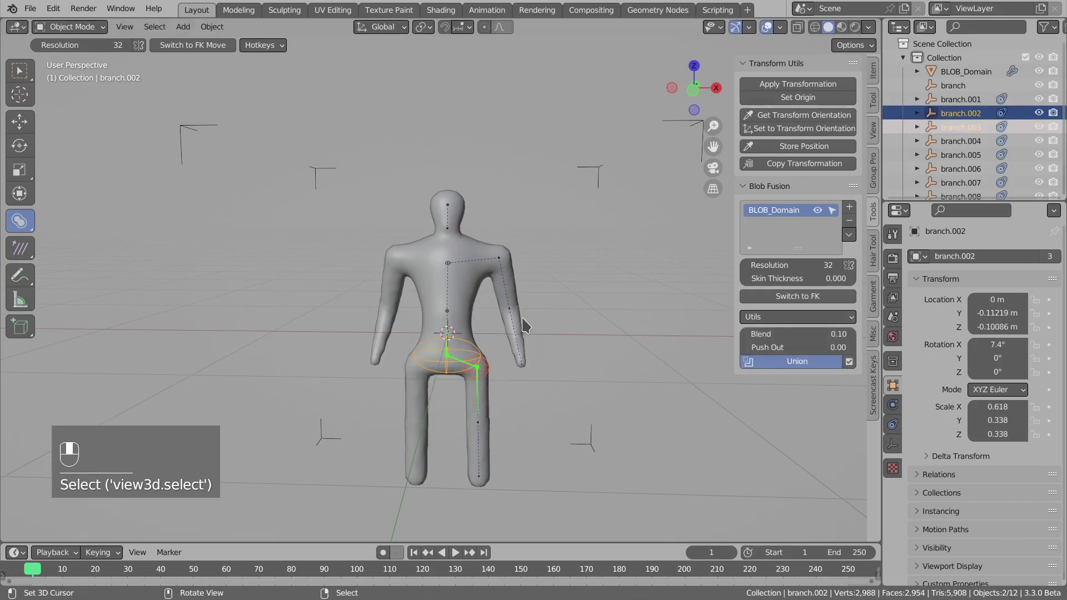
key(x)
click(506, 345)
Reposition the disconnected hip blob slightly inward at the top of the leg
click(479, 370)
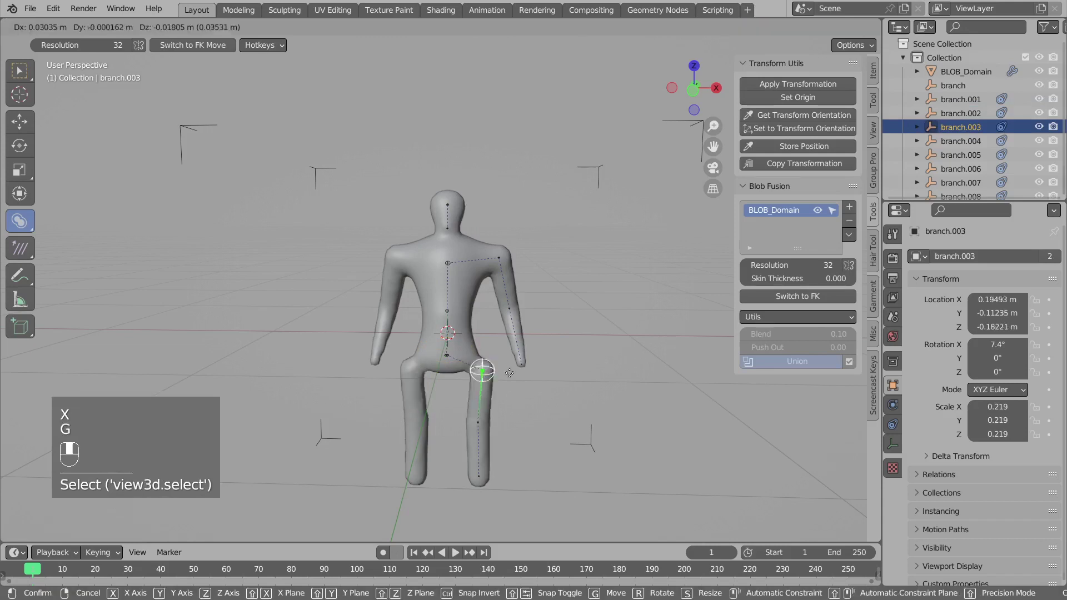
key(g)
key(g)
click(470, 360)
Resize the pelvis blob to fit the disconnected legs
click(470, 360)
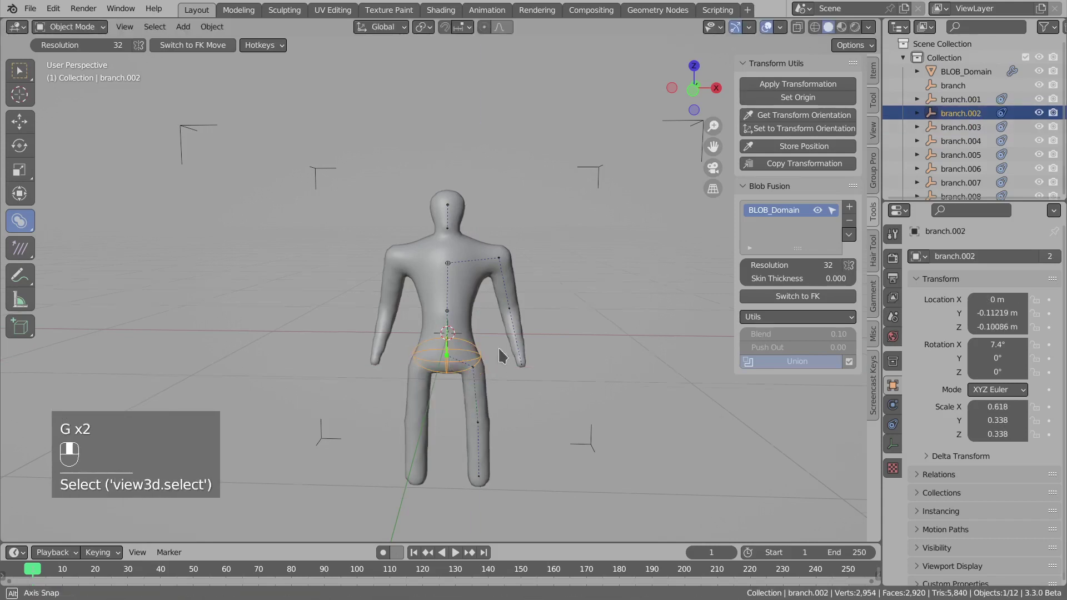
middle_drag(469, 359, 420, 315)
key(s)
click(436, 331)
Move the waist blob forward in the right view to Y about -0.11 m
click(435, 330)
key(KP_3)
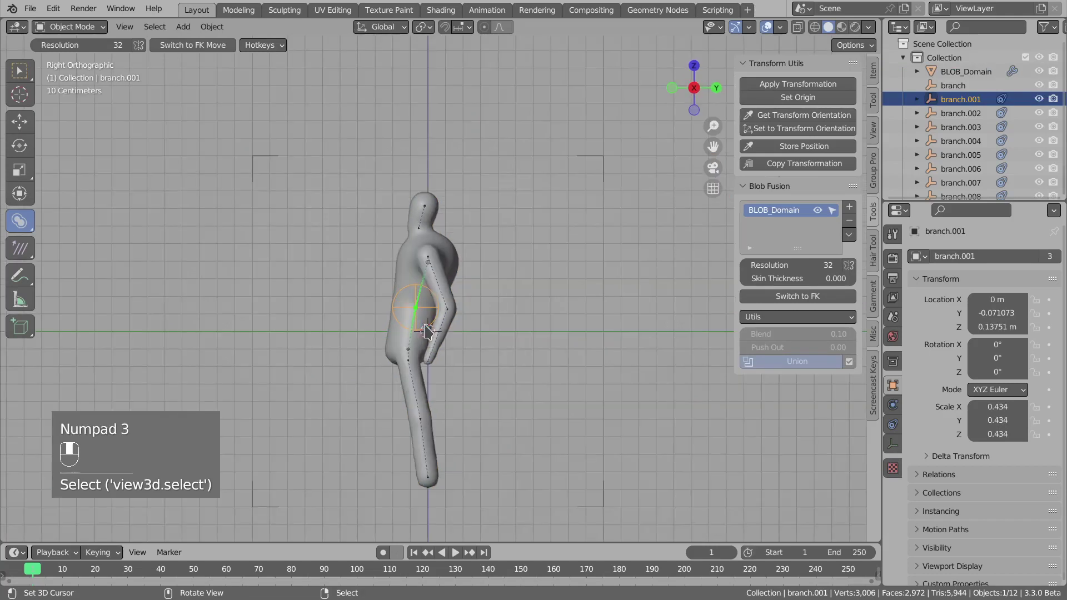
key(g)
click(459, 316)
Stretch the chest blob along Z to a scale of about 0.60 and rotate it about -19.7° around X
right_click(431, 271)
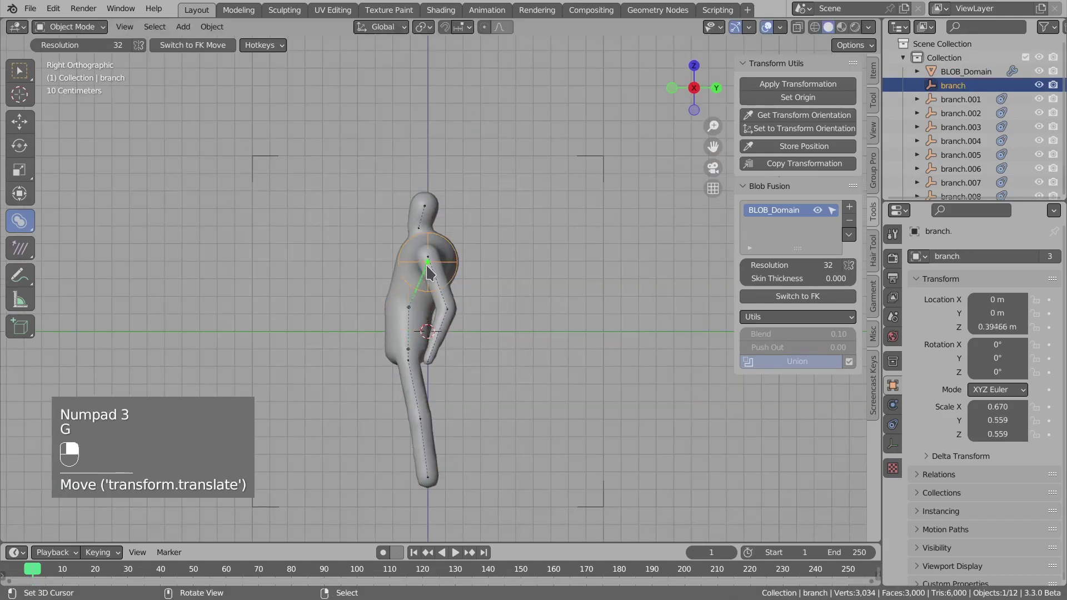
key(s)
middle_click(447, 223)
click(445, 228)
key(r)
click(487, 247)
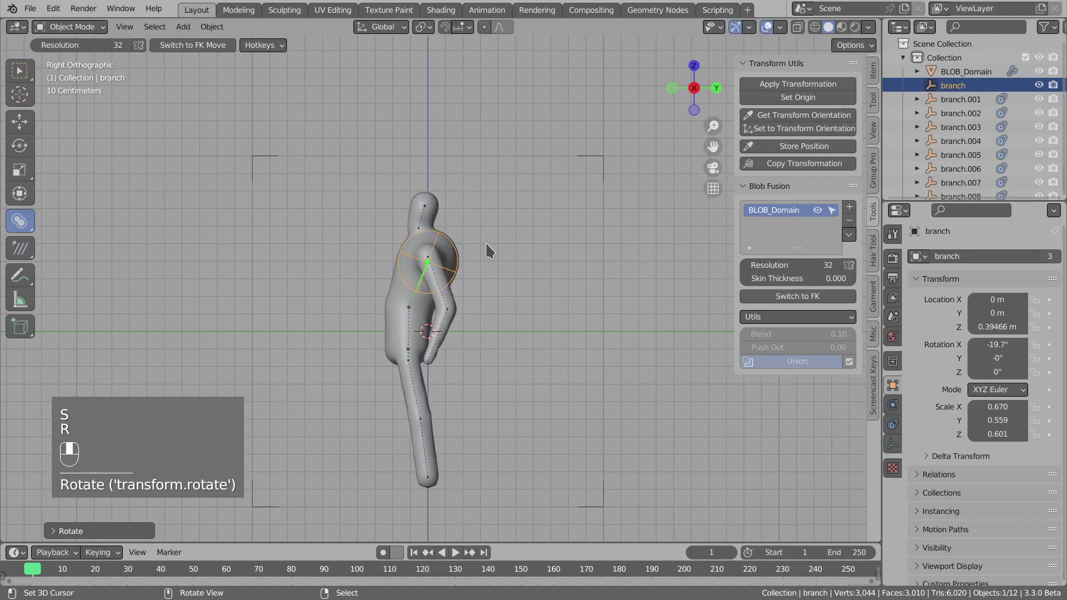
Flatten the chest blob front to back to a Y scale of about 0.45 and move it slightly forward
key(s)
click(496, 312)
key(g)
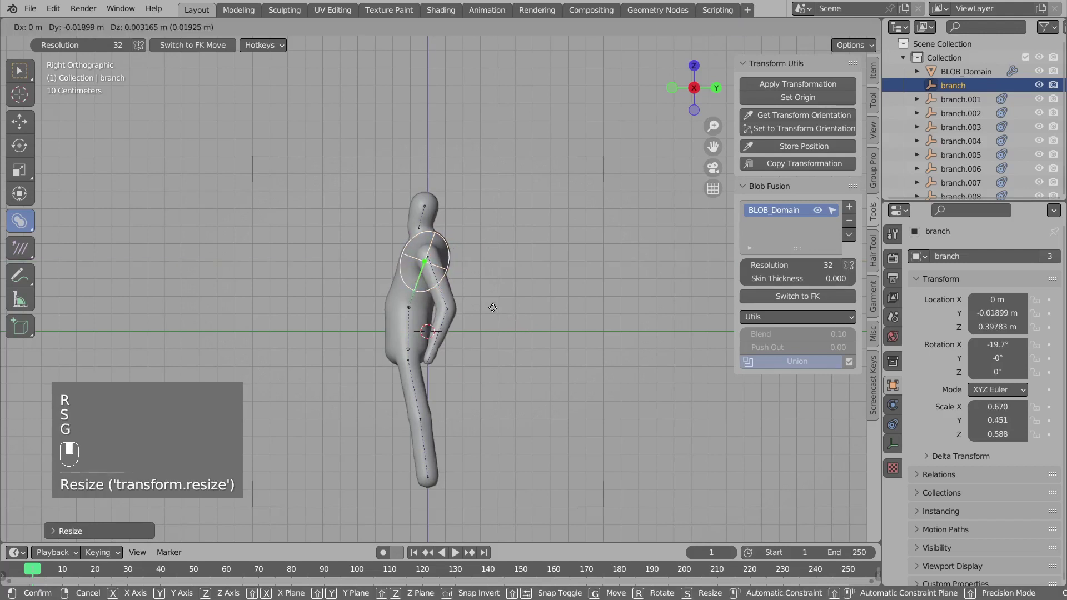
click(414, 324)
Thin the waist blob along Y to a scale of about 0.35 and move it to Y about -0.12 m, Z about 0.13 m
click(410, 320)
click(403, 308)
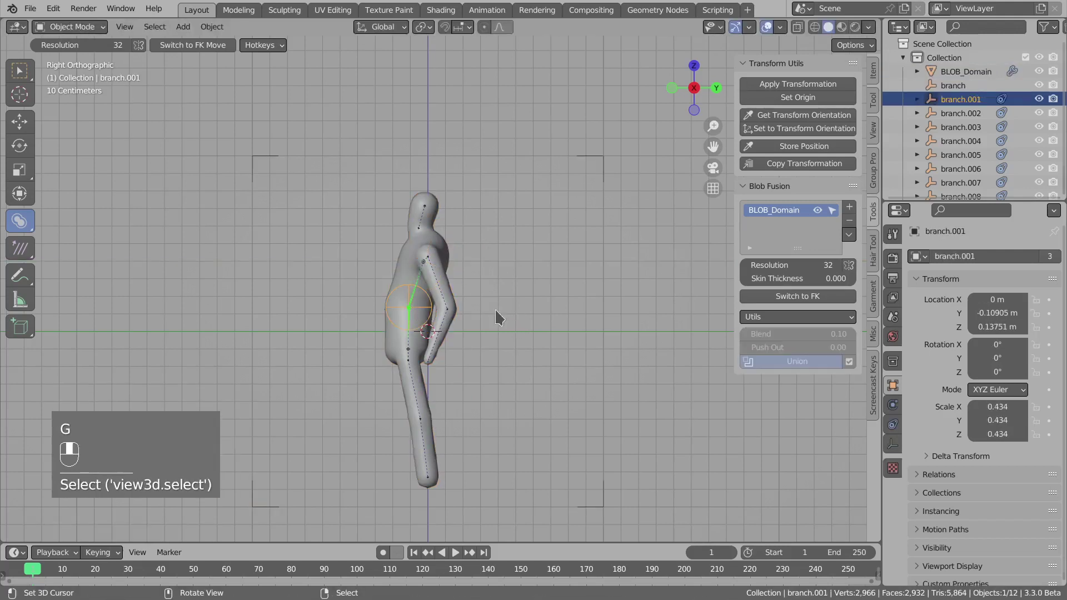
key(s)
key(y)
click(502, 306)
key(g)
click(498, 311)
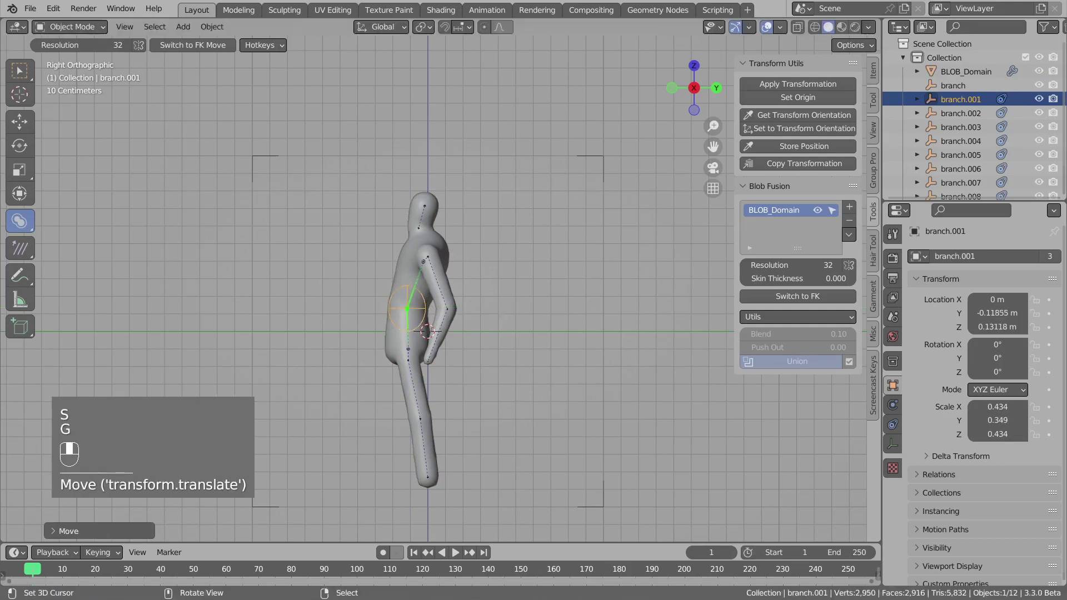
Refine the waist blob's thickness with another scaling along Y
key(s)
key(y)
click(496, 315)
Shrink the ankle blob to a uniform scale of about 0.17 and extrude a foot blob forward to Y about -0.21 m
click(427, 478)
key(s)
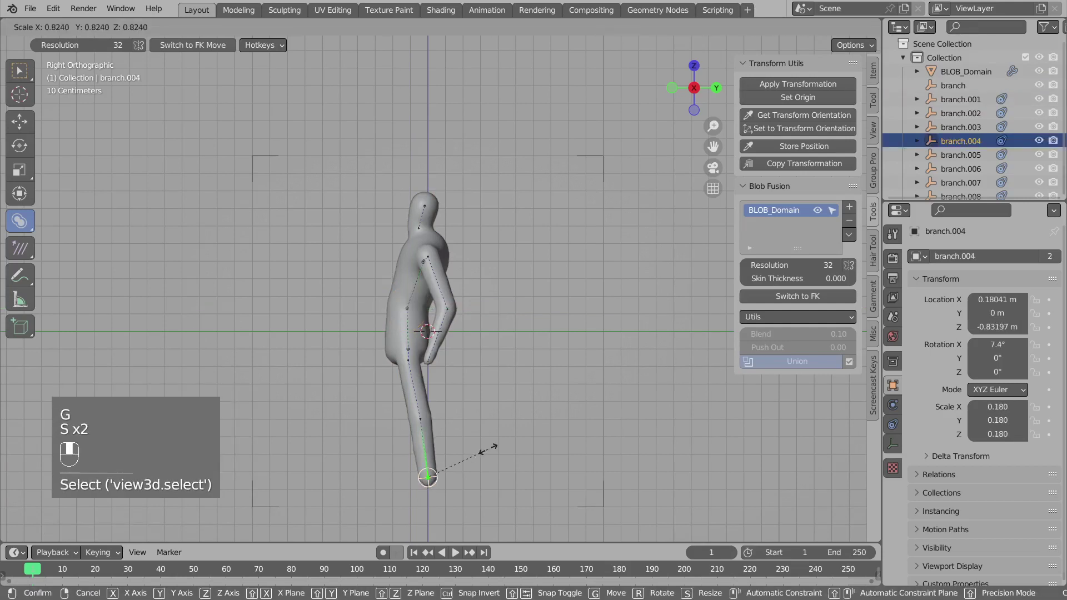
click(476, 470)
key(e)
click(443, 468)
Widen the foot's front blob along X to a scale of about 0.22 and move it outward to X about 0.21 m
middle_drag(443, 467, 552, 500)
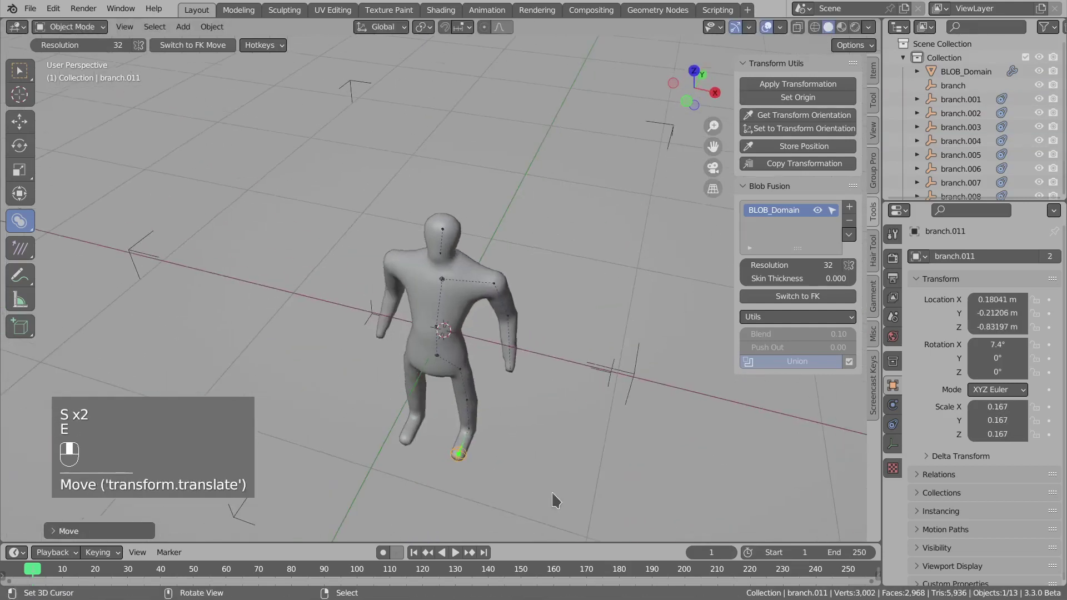
key(s)
key(x)
click(505, 465)
key(g)
click(485, 455)
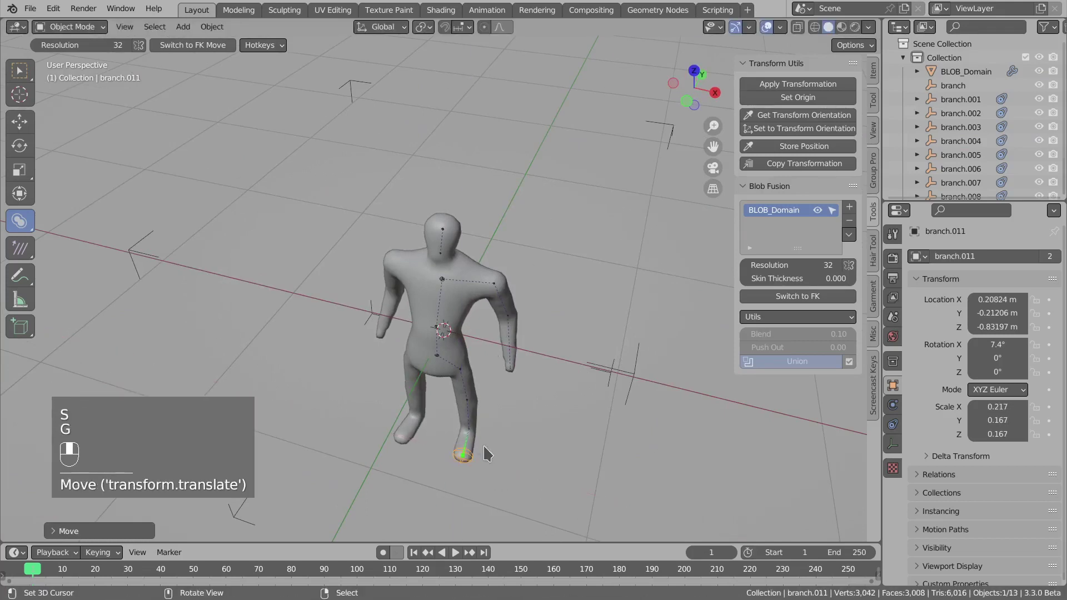
Shrink the ankle blob to a uniform scale of about 0.12 and the knee blob to about 0.16
right_click(470, 430)
middle_drag(471, 430, 535, 374)
key(s)
click(512, 402)
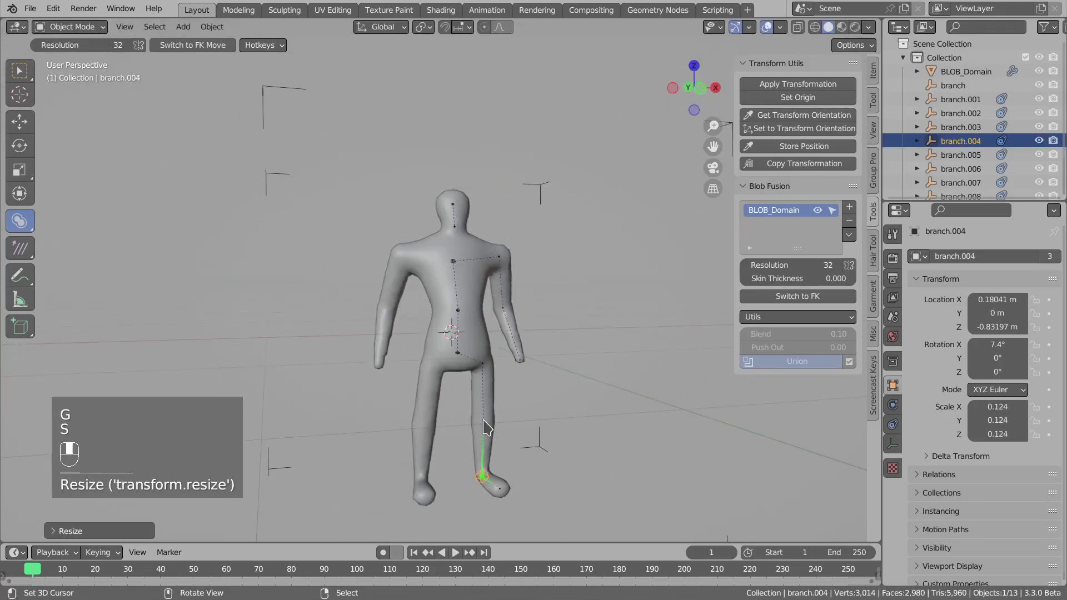
right_click(484, 423)
middle_drag(527, 414, 489, 433)
key(s)
click(472, 419)
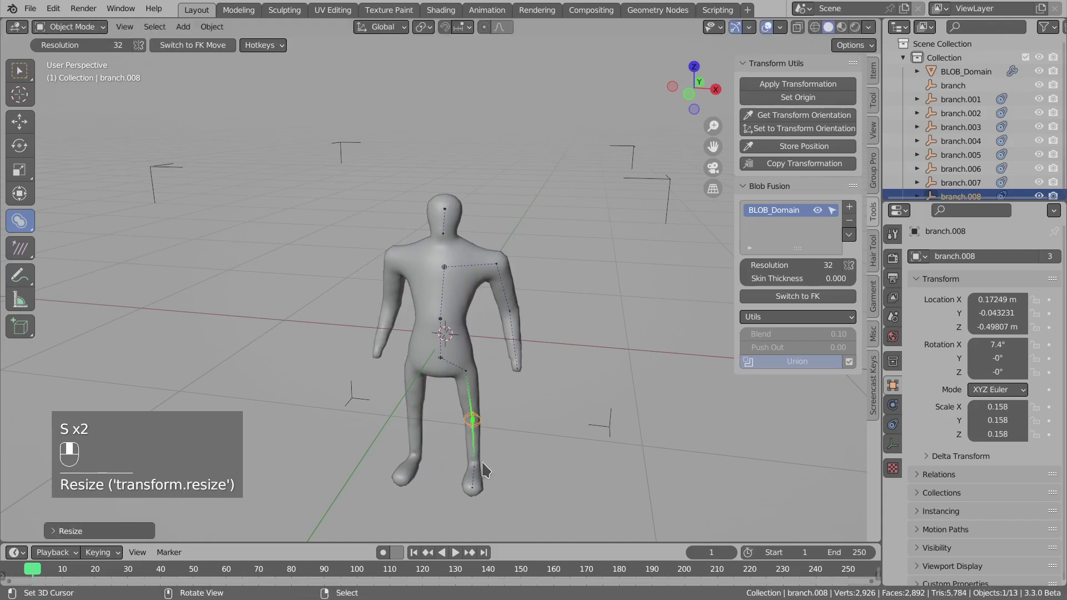
Flatten the foot's front blob along the Z axis
click(473, 487)
key(s)
click(475, 489)
key(s)
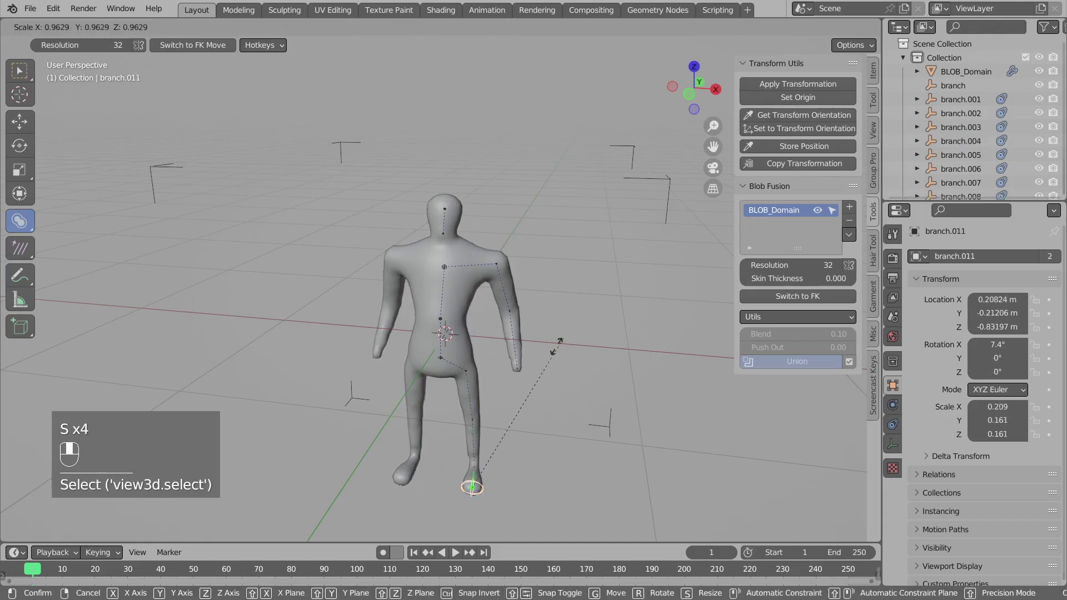
key(z)
click(536, 376)
middle_drag(536, 376, 556, 357)
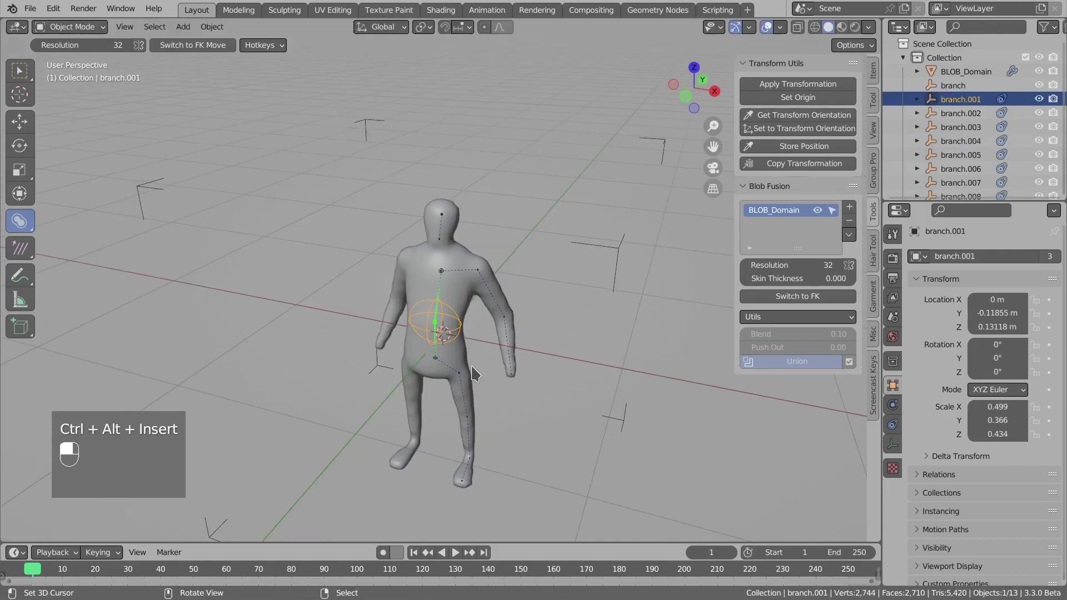
Duplicate the waist blob forward and down to Y about -0.21 m, Z about 0.03 m as a belly blob
mouse_move(469, 313)
middle_down()
mouse_move(424, 311)
mouse_move(441, 290)
mouse_move(461, 303)
mouse_move(449, 313)
mouse_move(470, 310)
mouse_move(453, 313)
middle_up()
scroll(441, 290, up, 2)
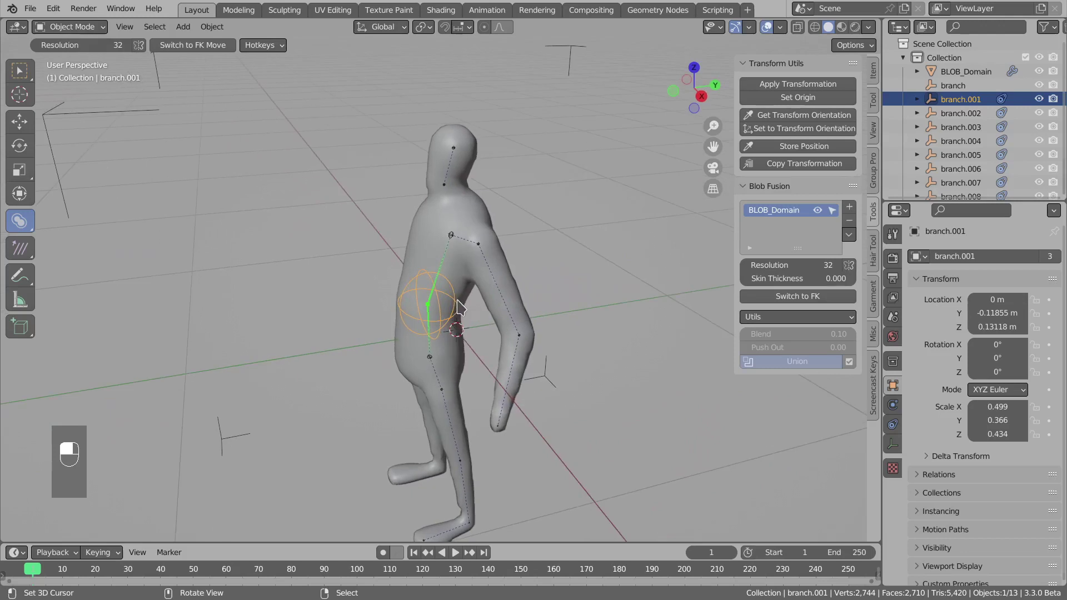
key(shift+d)
click(418, 333)
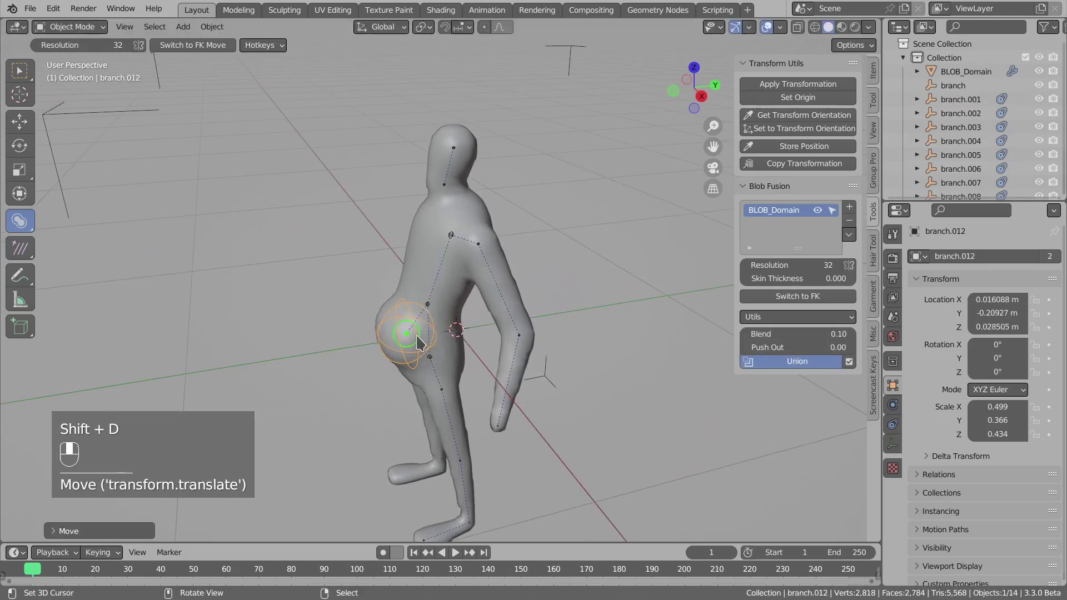
Scale the belly blob to about 0.47 in X and 0.54 in Z, and move it back to Y about -0.18 m
middle_drag(417, 334, 487, 322)
key(s)
middle_click(508, 322)
click(502, 322)
key(s)
click(436, 328)
key(s)
click(485, 335)
key(g)
click(481, 328)
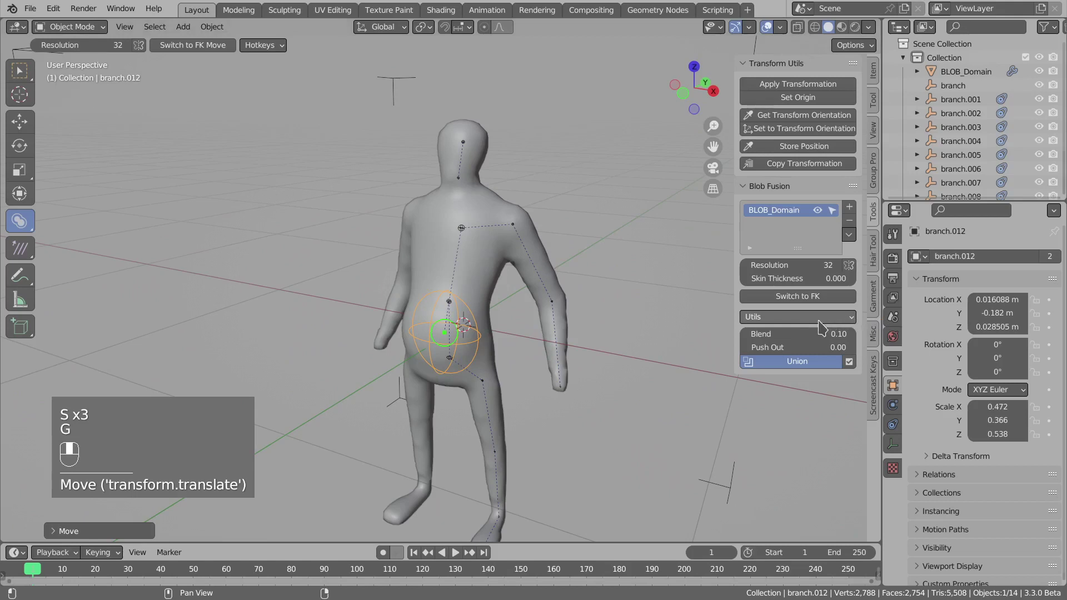
Raise the belly blob's Blend to about 0.34 for a smoother merge with the torso
drag(797, 334, 820, 333)
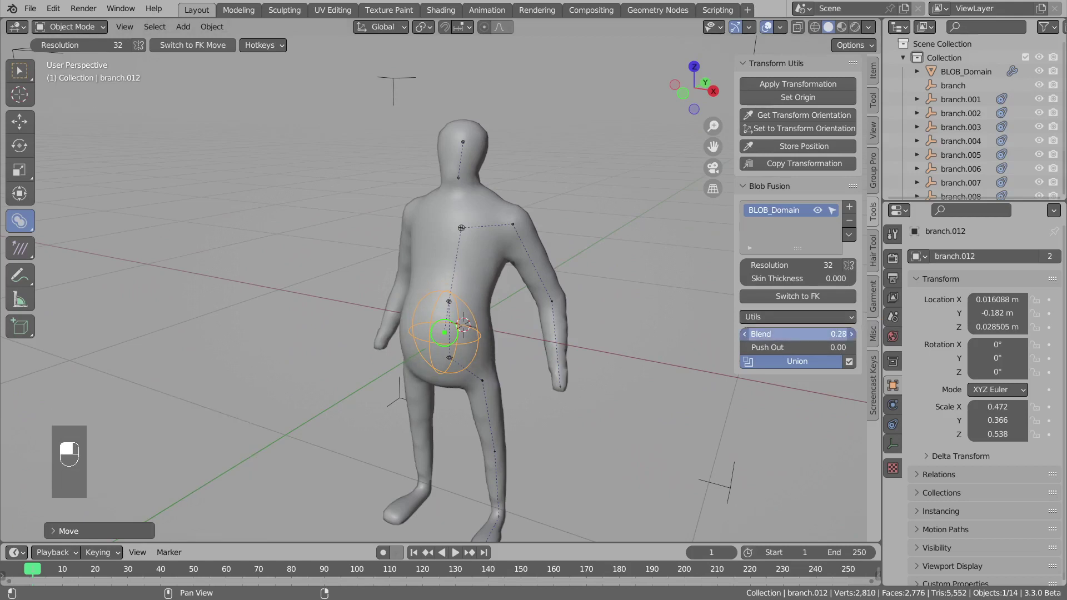
middle_drag(424, 266, 476, 269)
key(alt+a)
middle_drag(479, 351, 421, 333)
click(440, 305)
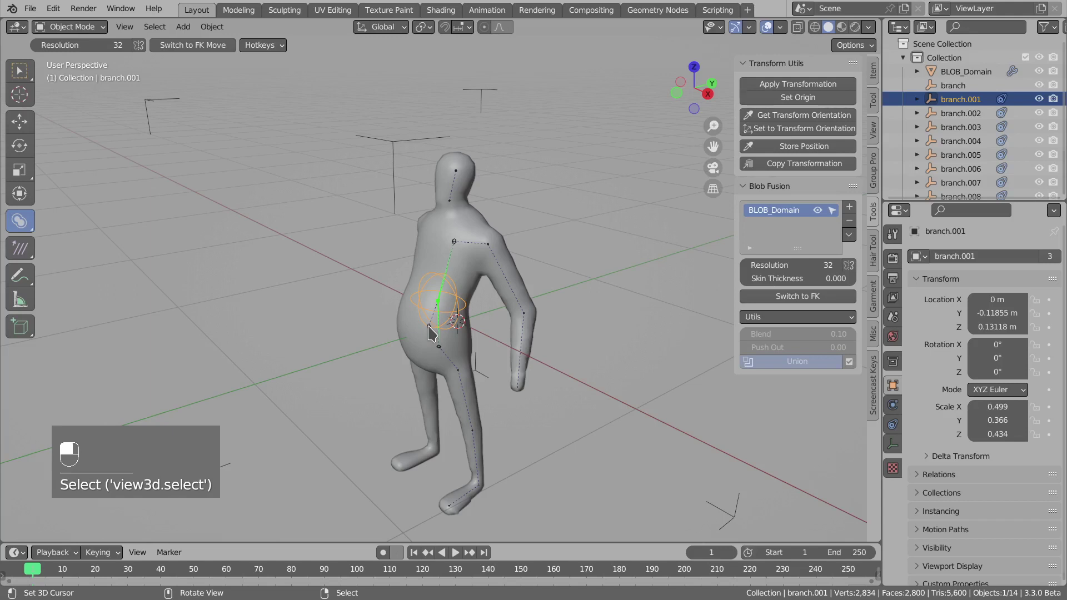
middle_drag(433, 333, 450, 341)
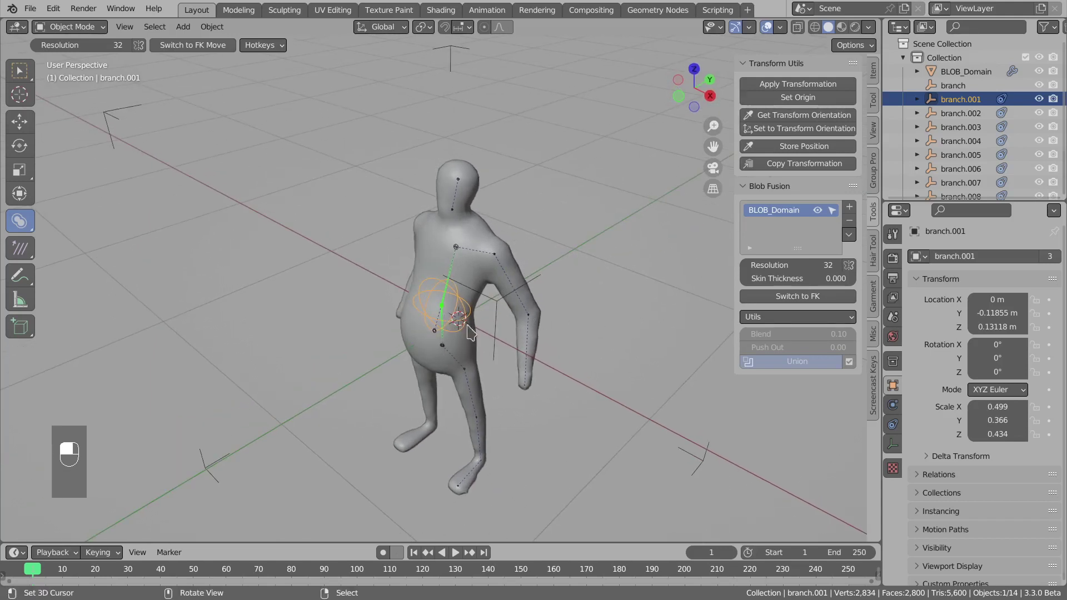
click(441, 332)
key(g)
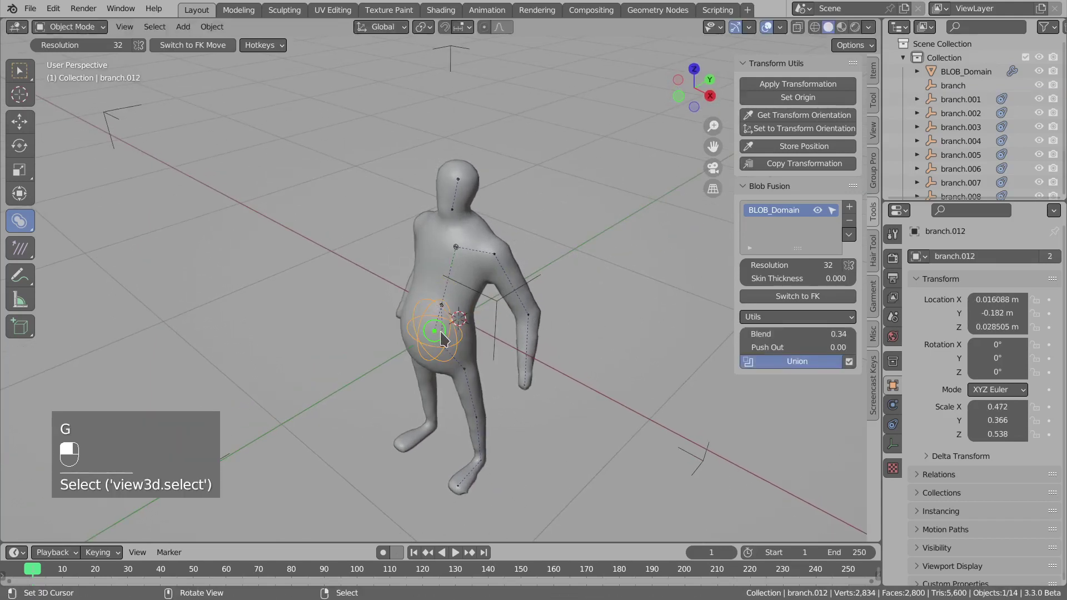
middle_drag(441, 337, 506, 314)
Duplicate the hip blob down onto the thigh and stretch it to a scale of about 0.27, 0.28, 0.58
click(489, 367)
middle_drag(489, 366, 494, 367)
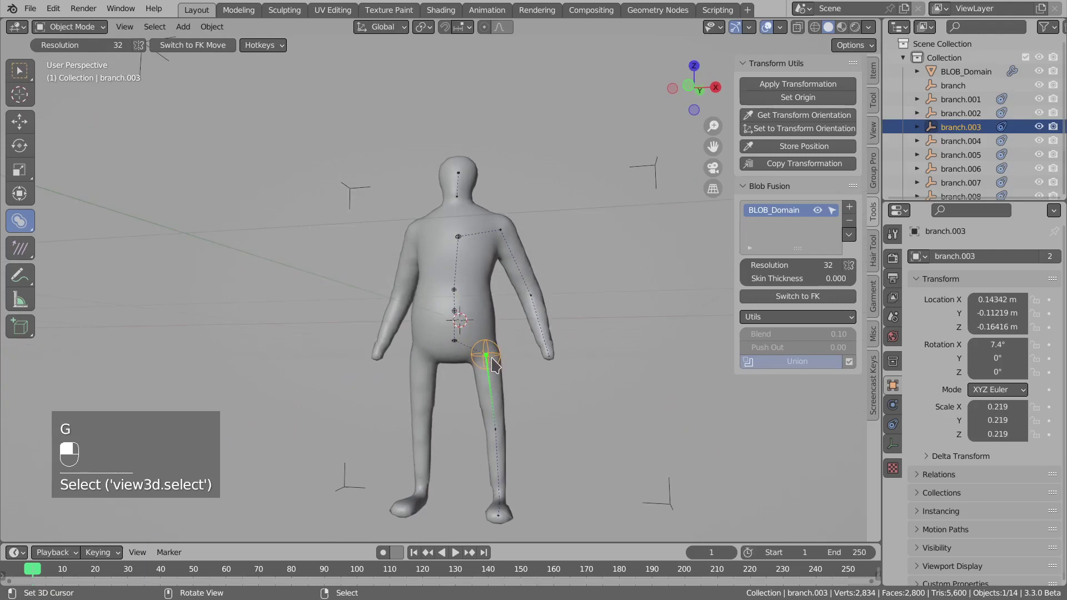
key(shift+d)
key(s)
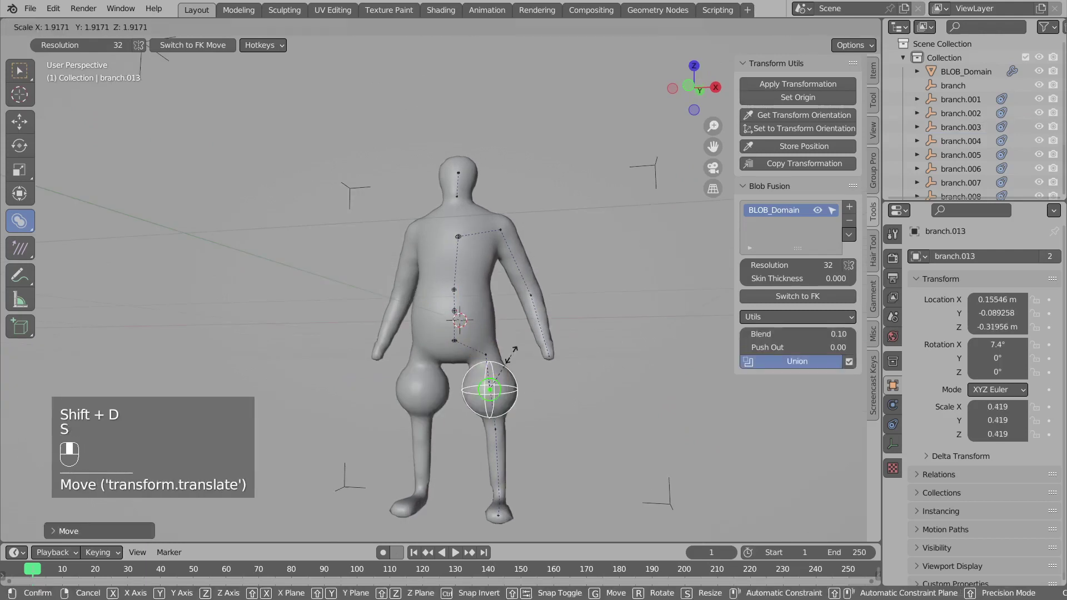
key(s)
key(s)
click(507, 360)
Move the thigh blob to X about 0.15 m, Z about -0.27 m and set its Push Out to 0.03
key(g)
click(439, 361)
middle_drag(507, 360, 547, 371)
key(g)
middle_click(550, 373)
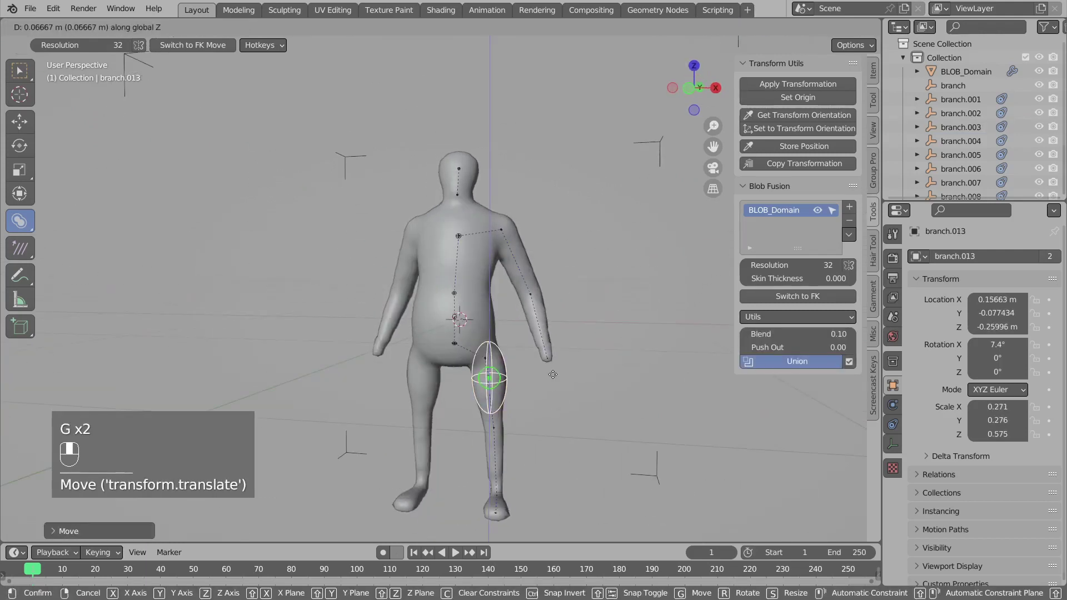
click(552, 374)
drag(796, 347, 814, 347)
key(g)
middle_click(539, 376)
click(538, 376)
Tilt the thigh blob to about 8.8° in X and -5.7° in Y, and narrow its X and Y scale to about 0.26
key(r)
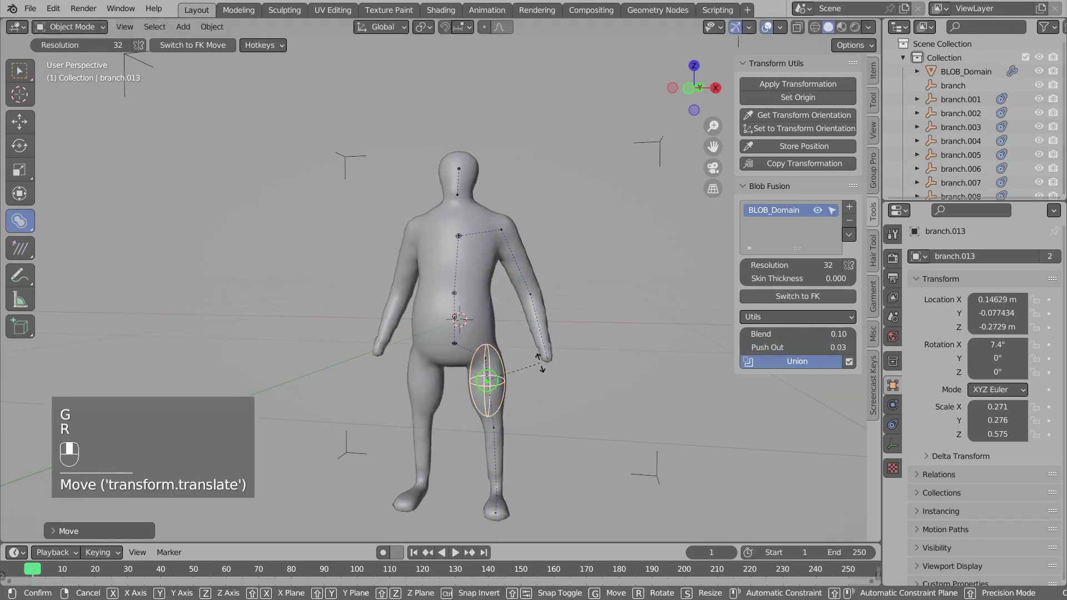
click(543, 365)
key(s)
shift+middle_click(536, 358)
click(533, 357)
key(alt+a)
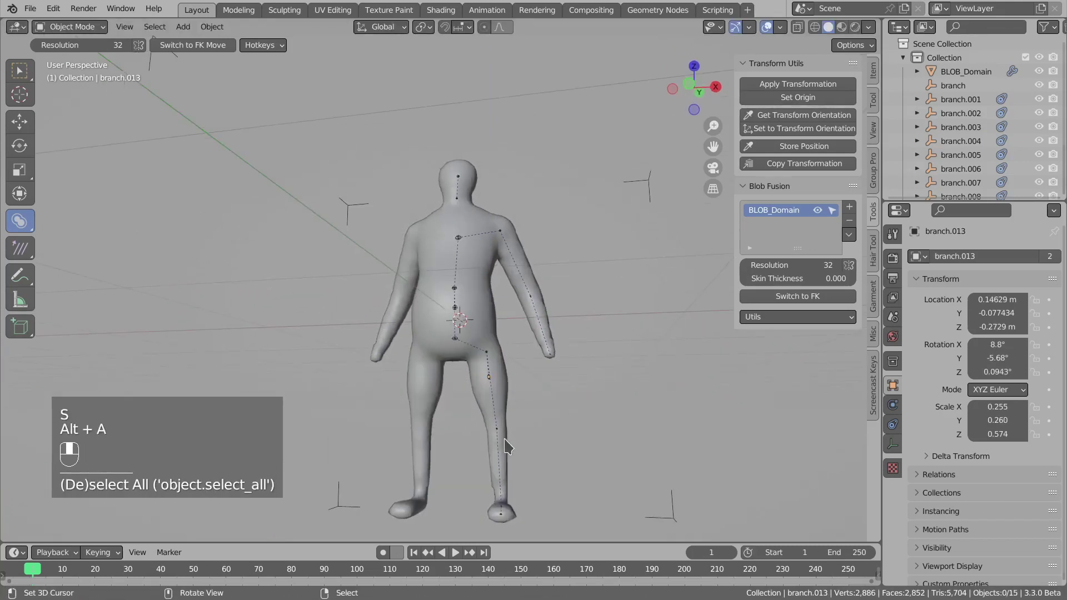
Select the ankle and foot blobs together and move them down to lengthen the leg
middle_drag(514, 401, 501, 435)
scroll(481, 453, down, 2)
key(c)
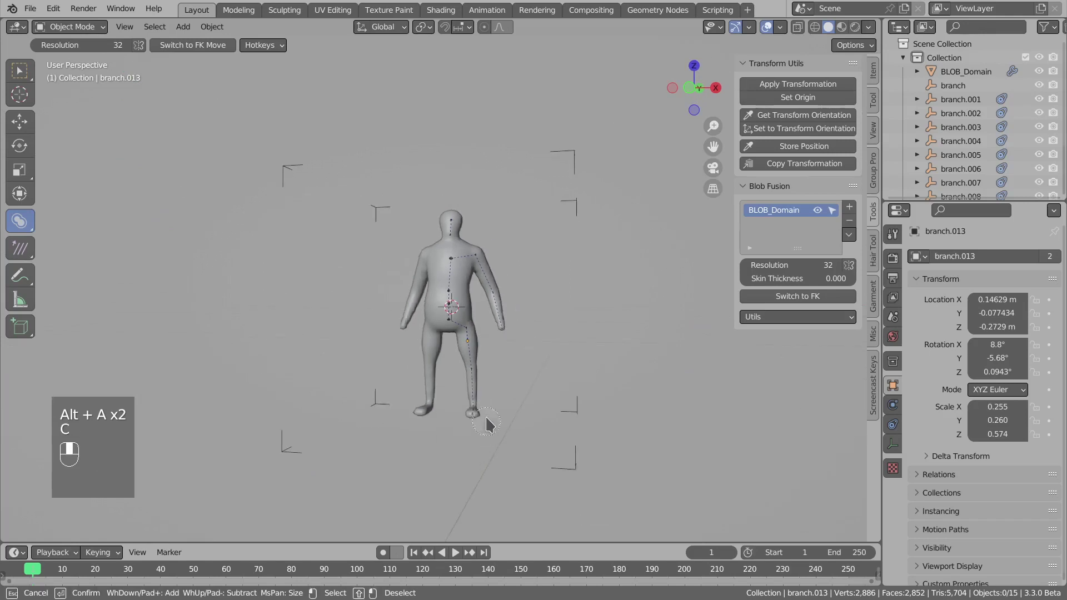
click(476, 422)
right_click(479, 417)
key(g)
click(486, 400)
scroll(486, 402, up, 3)
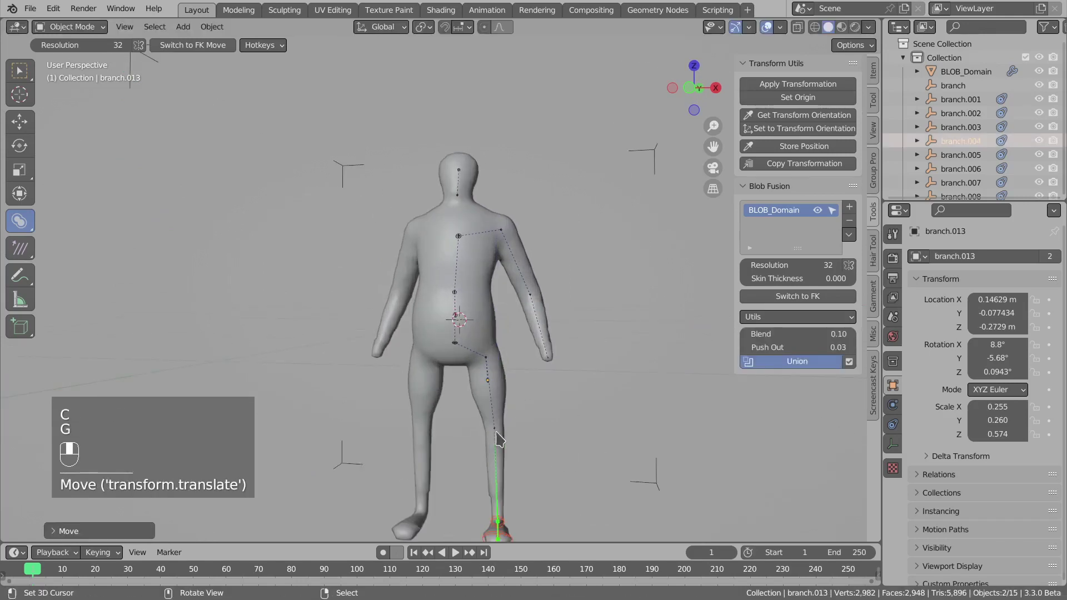
Reposition the knee blob, and rotate and move the thigh blob to follow the longer leg
right_click(494, 432)
key(g)
click(497, 441)
click(502, 381)
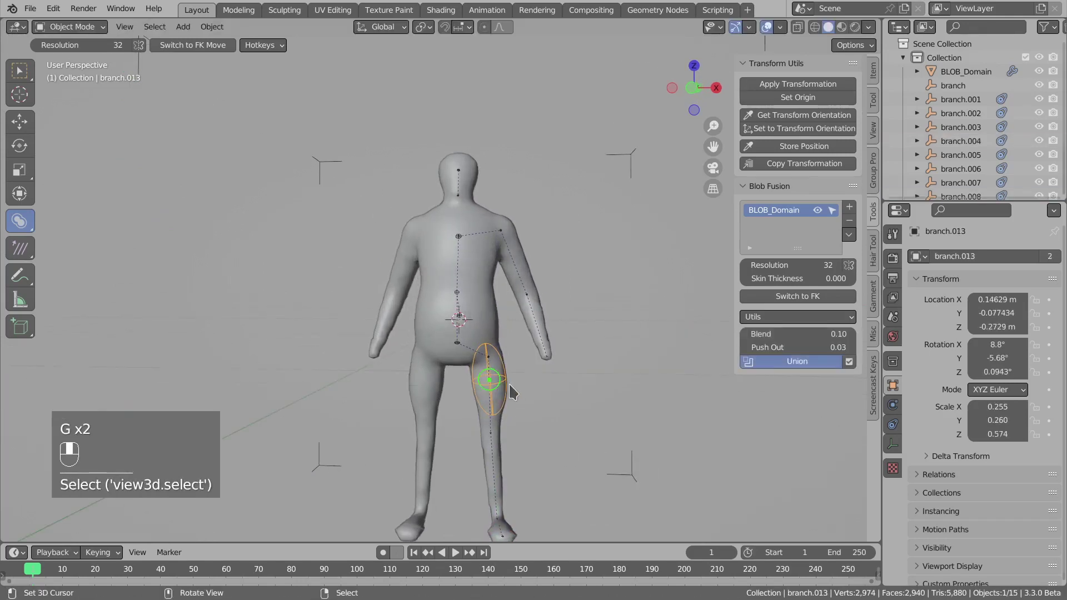
key(r)
click(510, 382)
key(g)
click(513, 381)
Resize the pelvis blob to about 0.62, 0.40, 0.34 and duplicate it backward as a buttock blob
middle_drag(513, 381, 517, 358)
click(422, 329)
key(s)
click(455, 335)
key(shift+d)
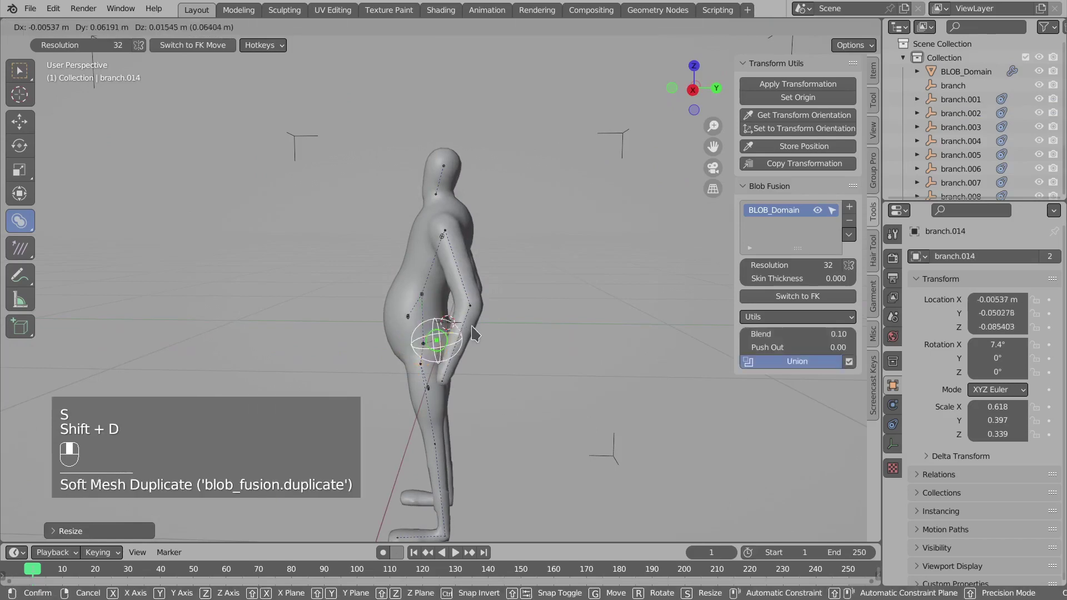
click(453, 338)
Scale down the buttock blob and position it at the back of the pelvis, off the body's centre line
middle_drag(453, 338, 456, 317)
key(s)
click(441, 350)
key(g)
click(434, 354)
key(s)
click(436, 370)
key(g)
click(434, 364)
Set the buttock blob's Blend to 0.00, resize it to about 0.33, 0.25, 0.36 and adjust its position
scroll(456, 317, up, 2)
drag(794, 337, 772, 334)
key(s)
click(451, 368)
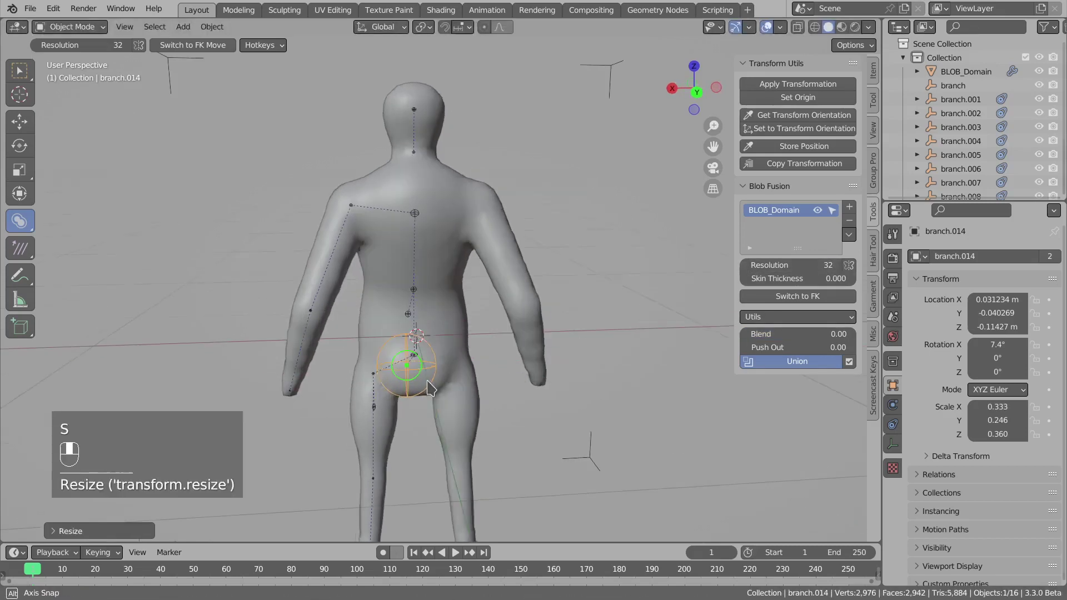
key(g)
click(453, 371)
key(alt+a)
Resize the head blob and shift the head and neck forward over the chest
middle_drag(453, 371, 389, 177)
shift+right_click(448, 151)
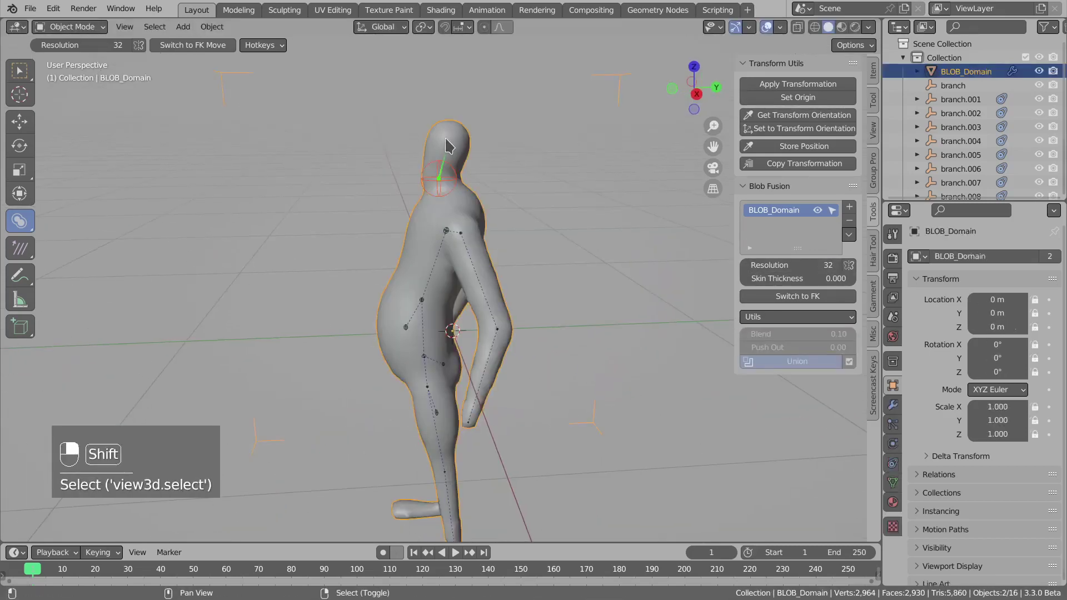
right_click(443, 147)
key(s)
key(s)
click(476, 151)
right_click(433, 181)
key(g)
key(g)
click(477, 187)
key(alt+a)
Nudge the chest blob's position and resize the shoulder blob
right_click(445, 235)
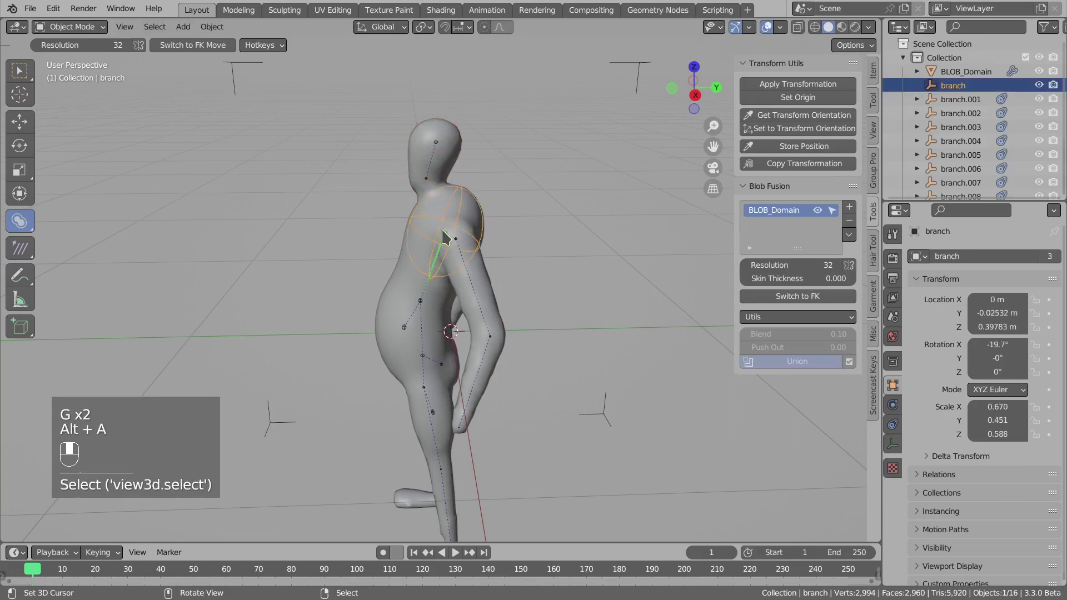
key(g)
click(447, 236)
key(alt+a)
right_click(455, 241)
key(s)
Duplicate the knee blob down the lower leg as a calf blob, then resize and reposition it
right_click(490, 442)
key(shift+d)
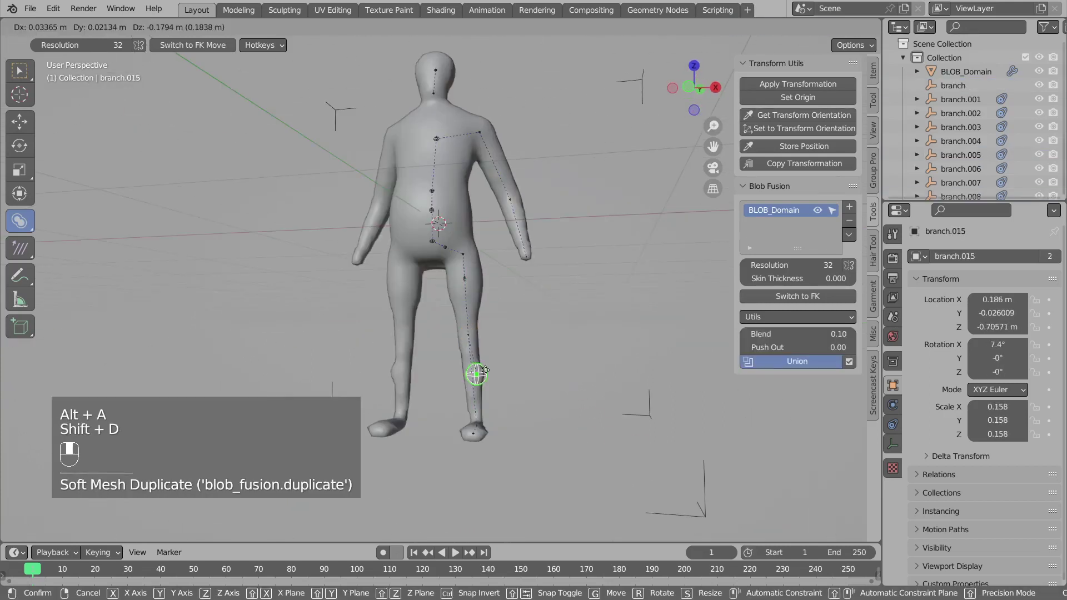
click(489, 381)
middle_drag(489, 381, 445, 372)
key(s)
key(s)
click(466, 355)
key(g)
key(g)
click(471, 343)
Resize the knee blob between the thigh and the calf
right_click(454, 323)
key(s)
middle_drag(454, 324, 509, 367)
click(495, 331)
key(alt+a)
Shrink the elbow blob to a uniform scale of about 0.15
right_click(503, 252)
right_click(500, 254)
click(503, 260)
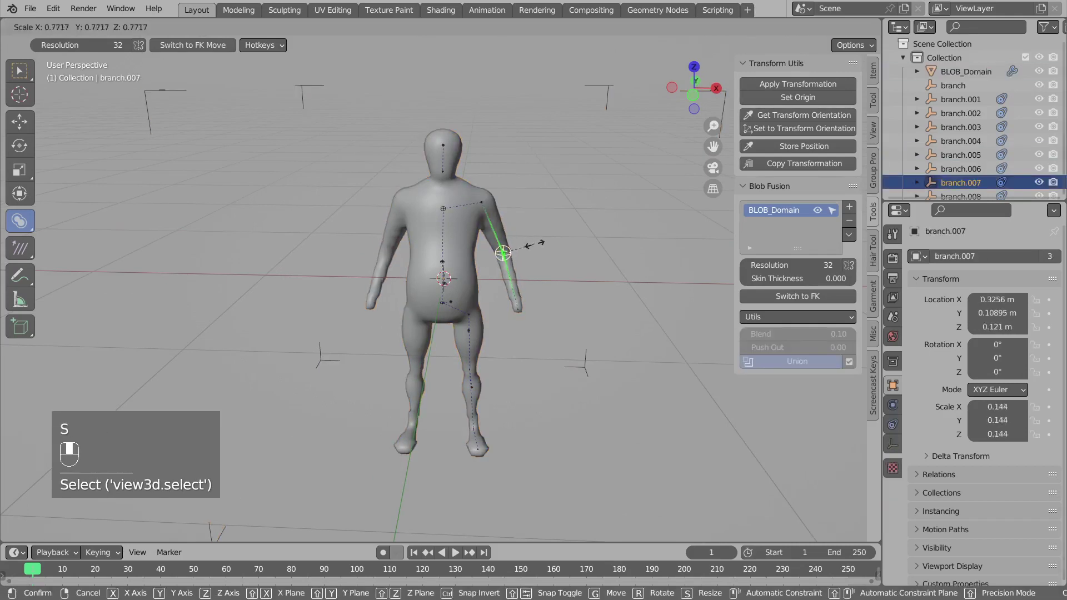
key(ctrl+alt+Insert)
middle_drag(503, 260, 525, 262)
Duplicate the elbow blob and move it away from the arm to X about 0.52 m, Z about -0.06 m
key(shift+d)
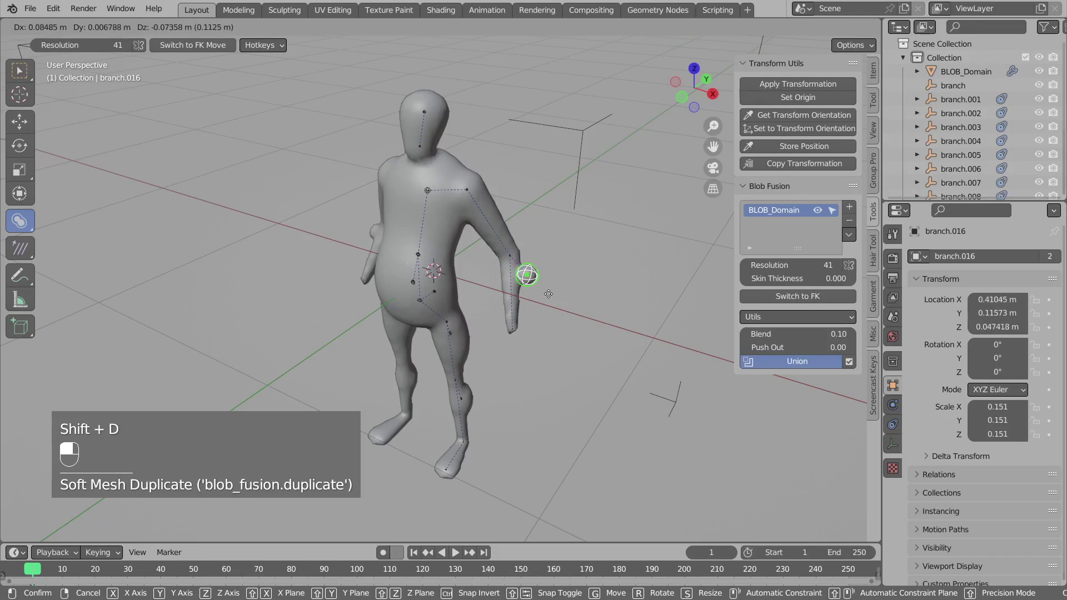
click(556, 301)
middle_drag(557, 301, 578, 293)
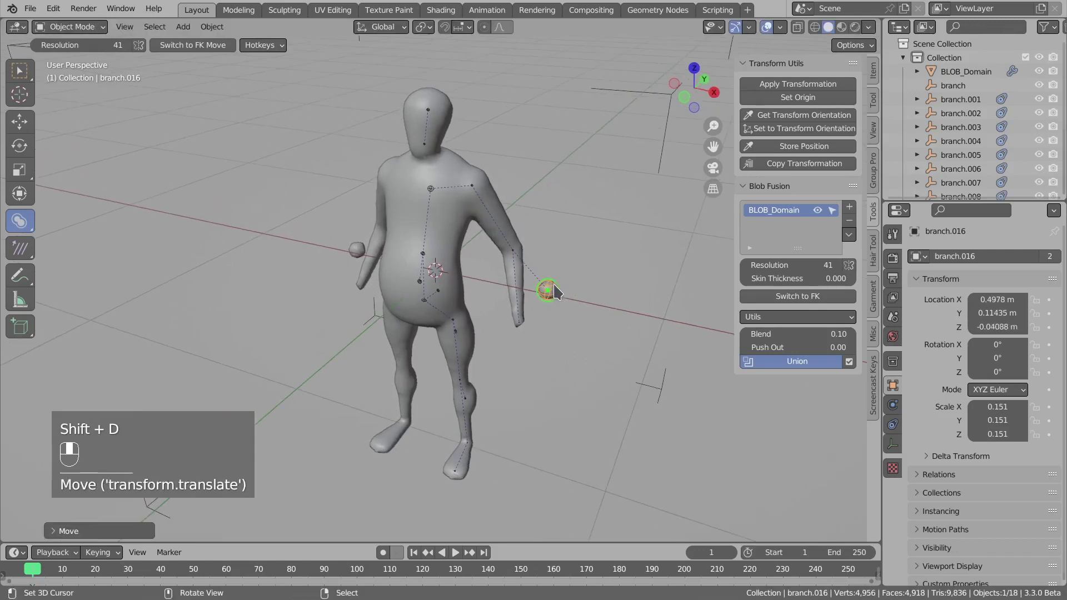
key(g)
click(572, 289)
Stretch the duplicated arm blob along Z to a scale of about 0.46
key(s)
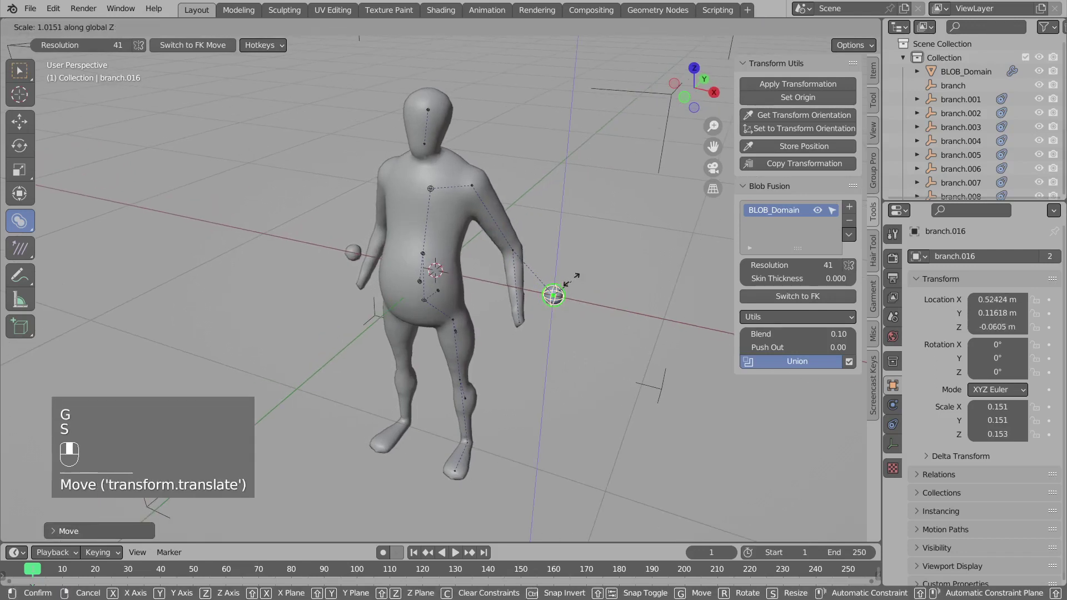
key(z)
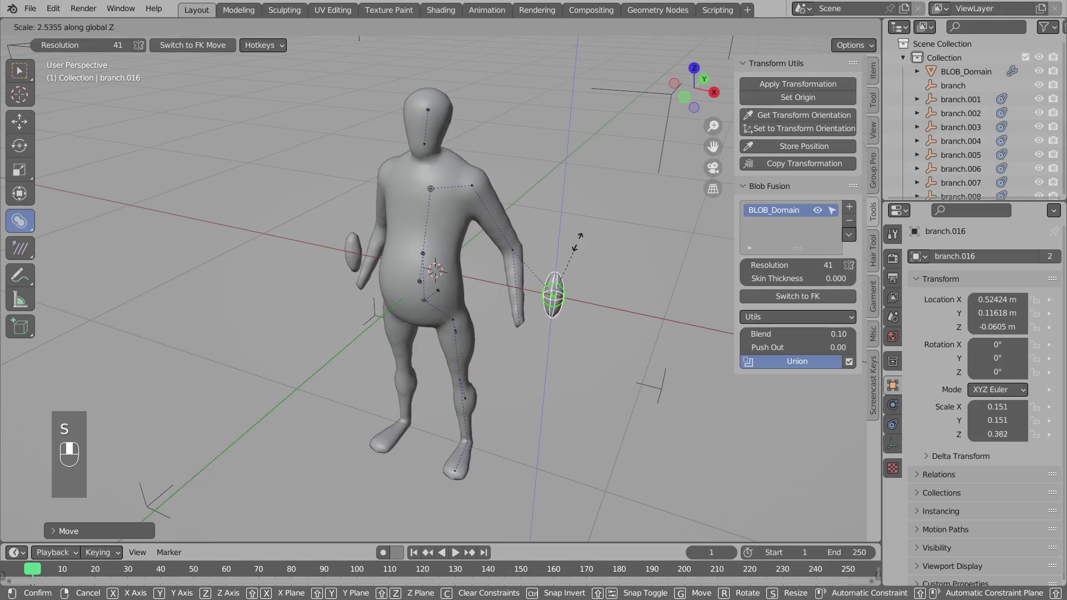
click(565, 240)
middle_drag(565, 240, 561, 279)
key(s)
click(562, 252)
Try aligning the stretched blob's rotation to its elbow connection, moving it outward to X about 0.58 m and aligning it again
key(d)
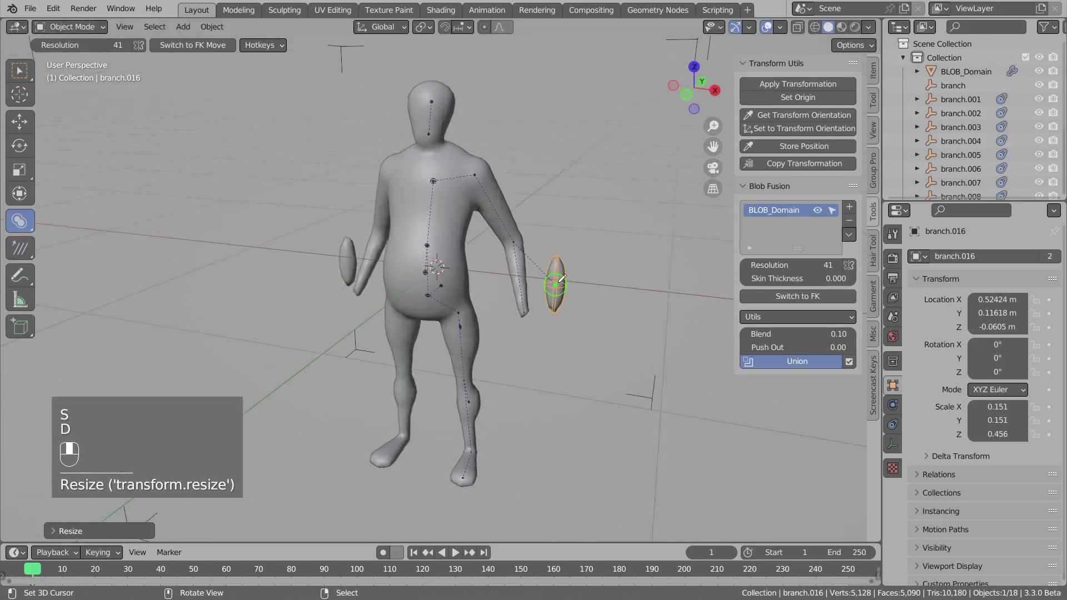
click(527, 248)
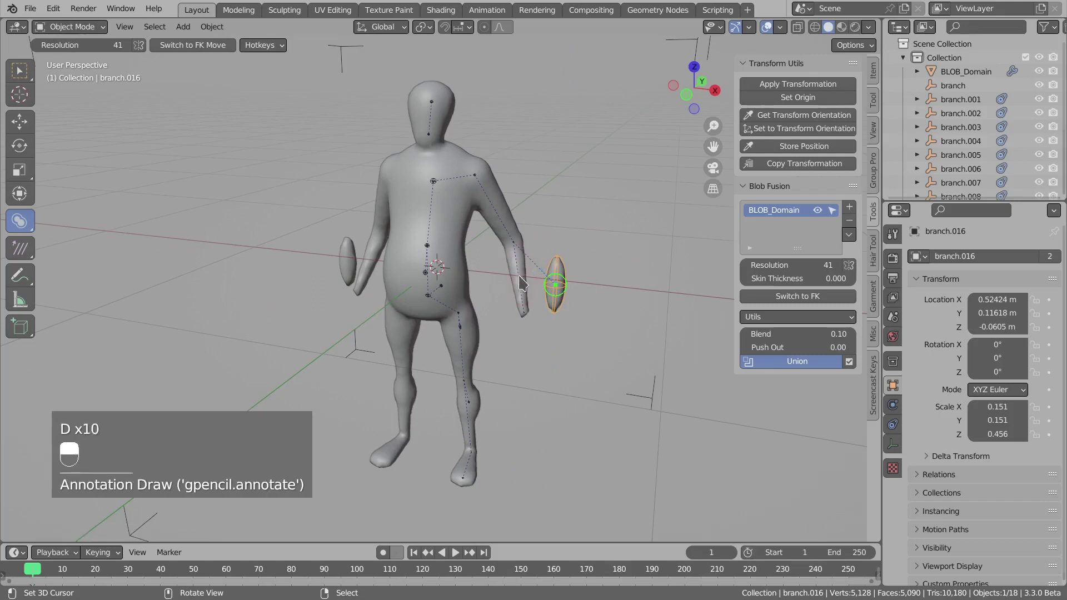
key(shift+alt+r)
key(g)
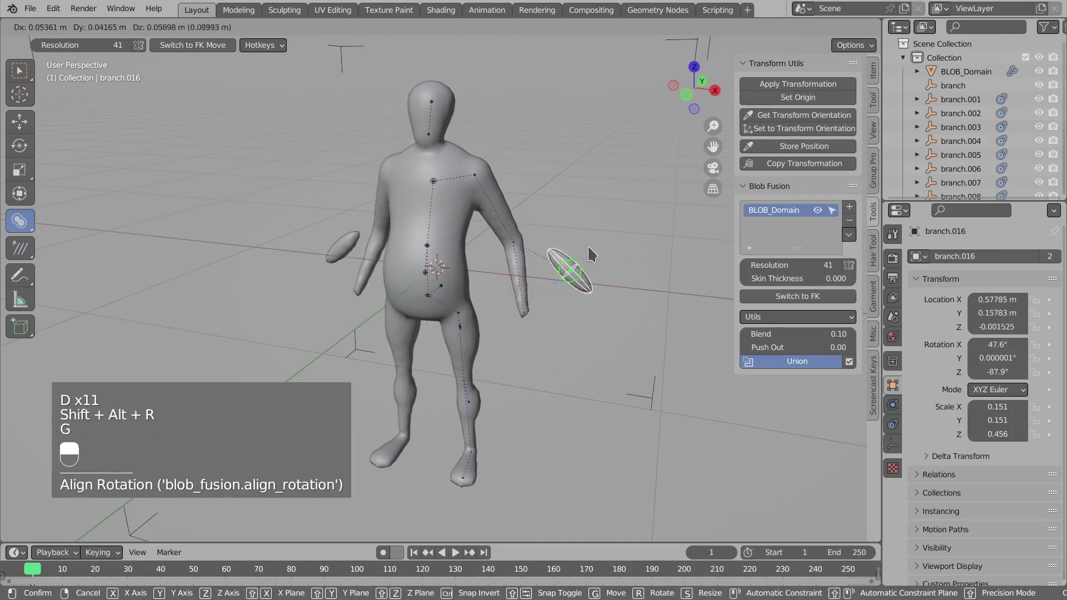
key(shift+alt+r)
Realign the stretched blob's rotation closer to the arm and move it onto the forearm at about X 0.33, Y 0.05, Z -0.03 m
key(g)
click(556, 290)
key(shift+alt+r)
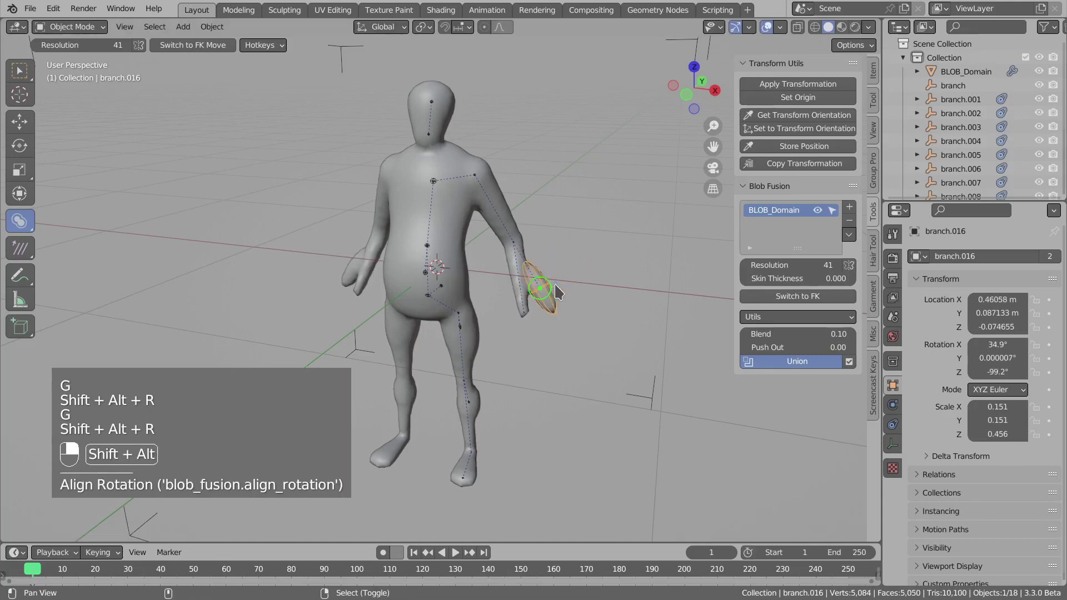
key(g)
click(518, 288)
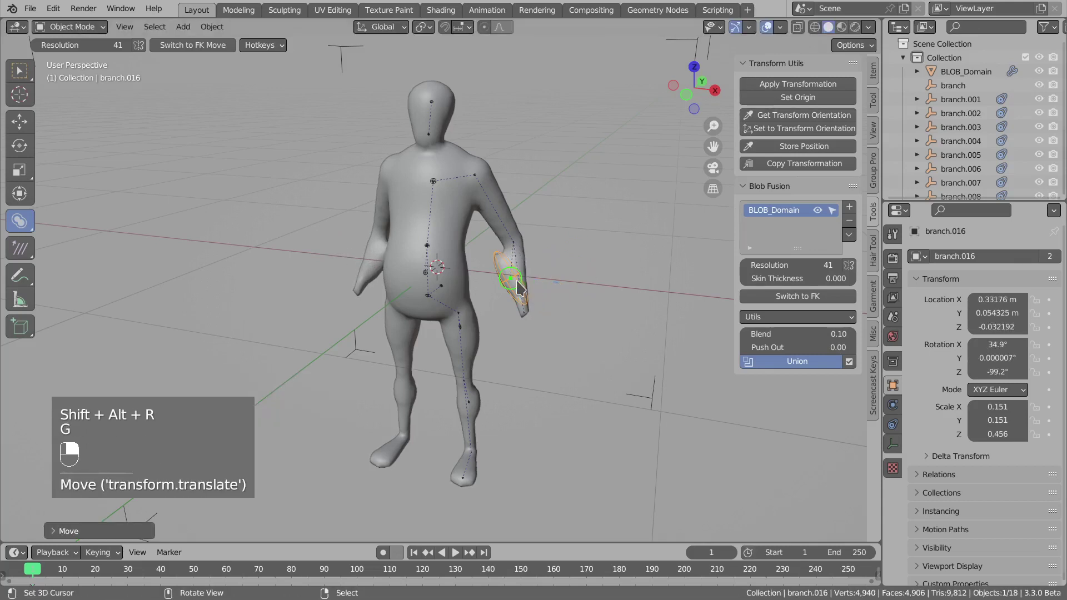
Align the stretched arm blob's rotation to its connection and try moving and sliding it outward before bringing it back toward the forearm
key(shift+alt+r)
middle_drag(534, 285, 555, 327)
key(g)
click(522, 332)
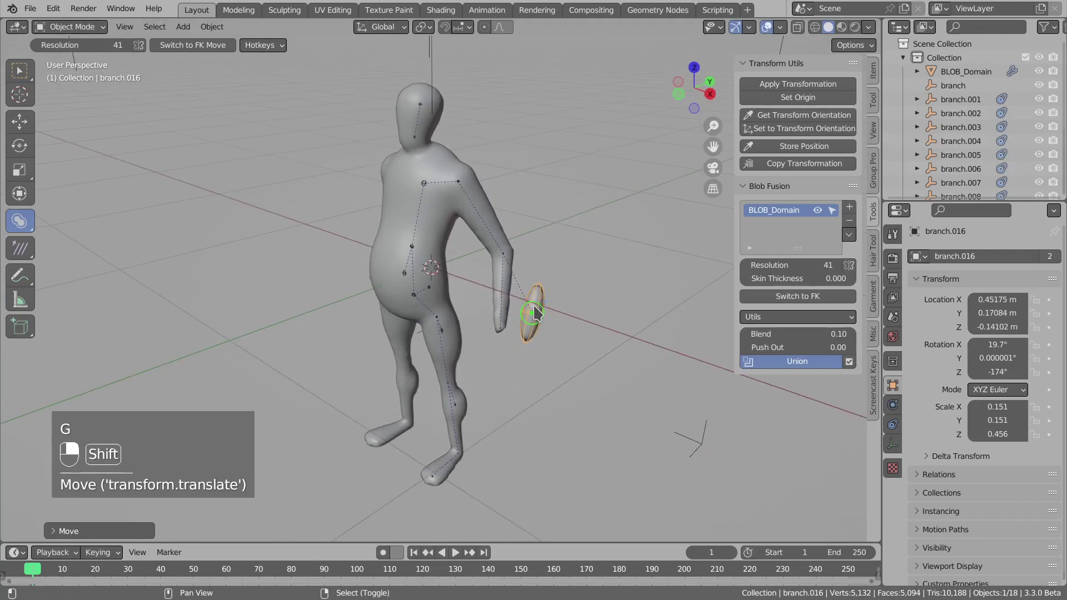
key(shift+v)
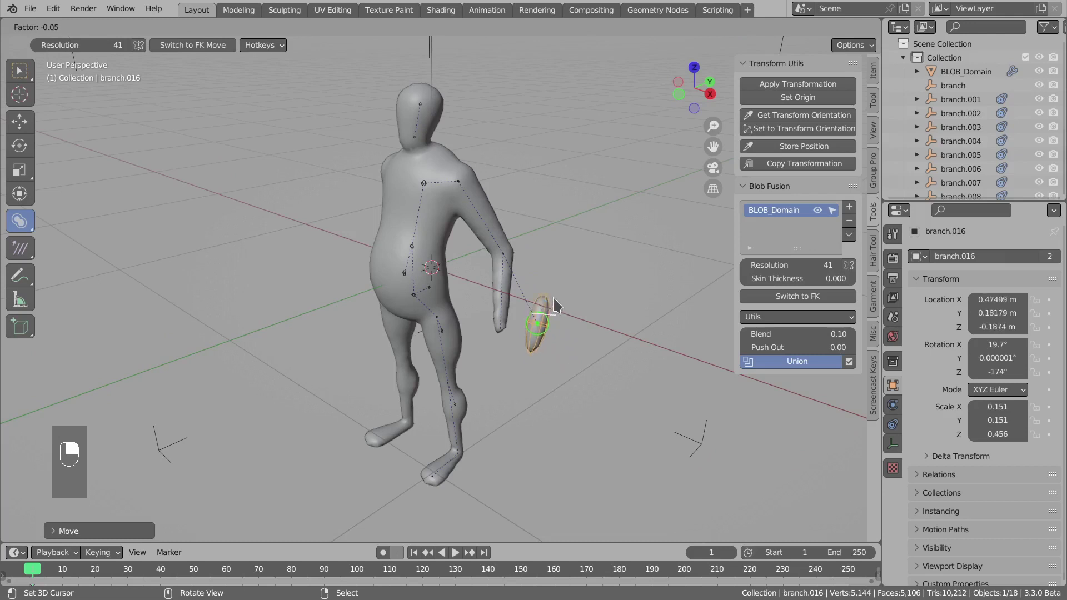
click(551, 299)
key(d)
key(g)
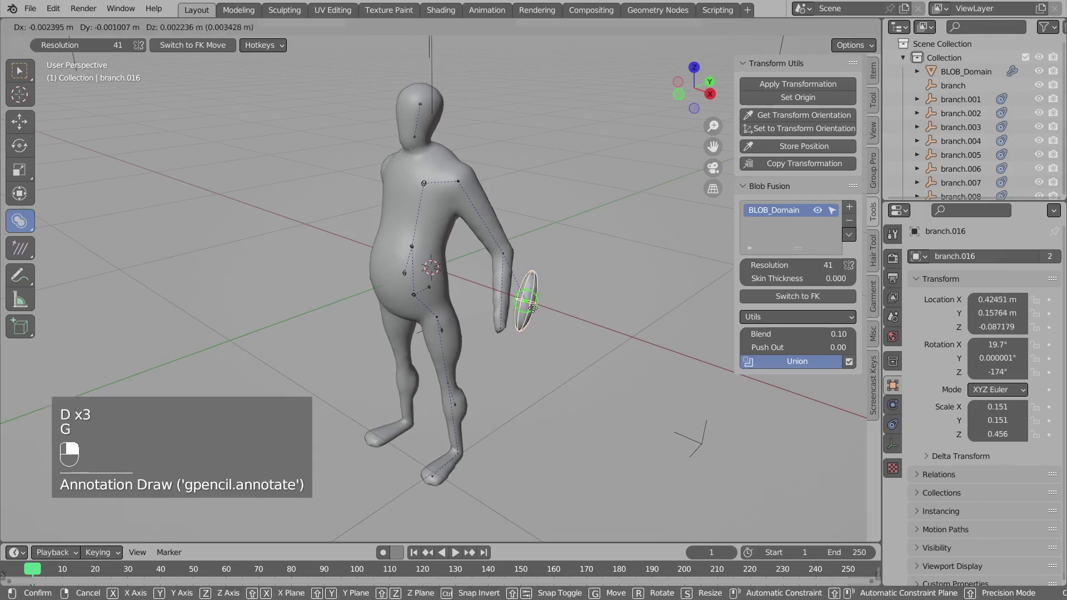
click(521, 297)
Shrink the arm blob to a Z scale of about 0.28, move it onto the forearm and rotate it to about 27°, -7°, -177°
mouse_move(520, 298)
middle_down()
mouse_move(449, 270)
mouse_move(482, 286)
mouse_move(510, 269)
mouse_move(536, 290)
middle_up()
key(s)
click(489, 268)
key(g)
click(436, 265)
key(r)
click(512, 272)
key(s)
click(530, 286)
Enlarge the forearm blob to a scale of about 0.16, 0.15, 0.33 and move it to about X 0.36, Y 0.07, Z -0.01 m
key(s)
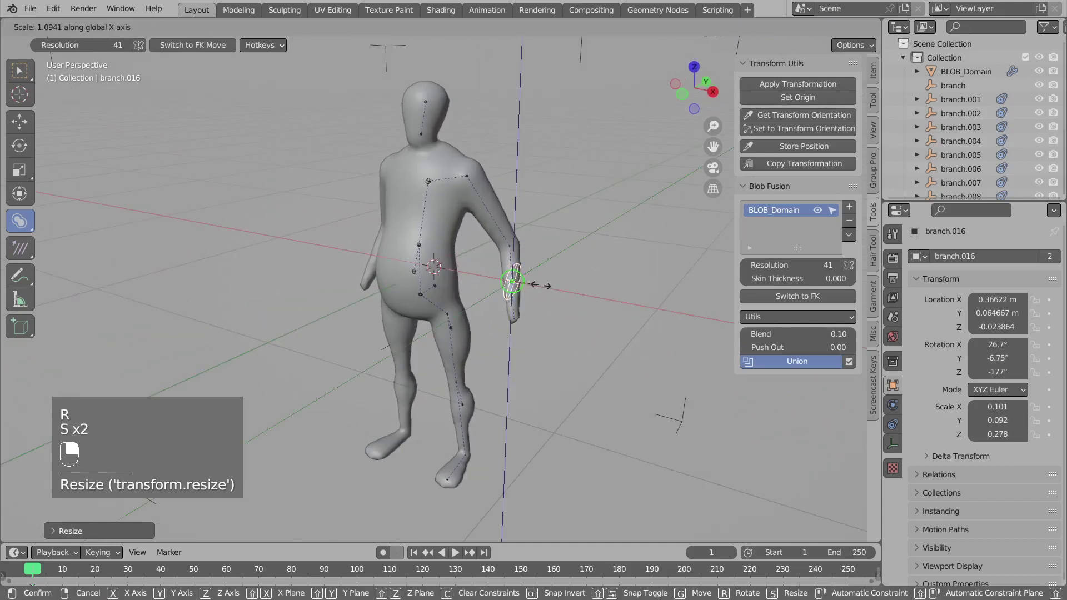
click(536, 291)
key(s)
key(shift+z)
click(555, 295)
key(g)
click(545, 288)
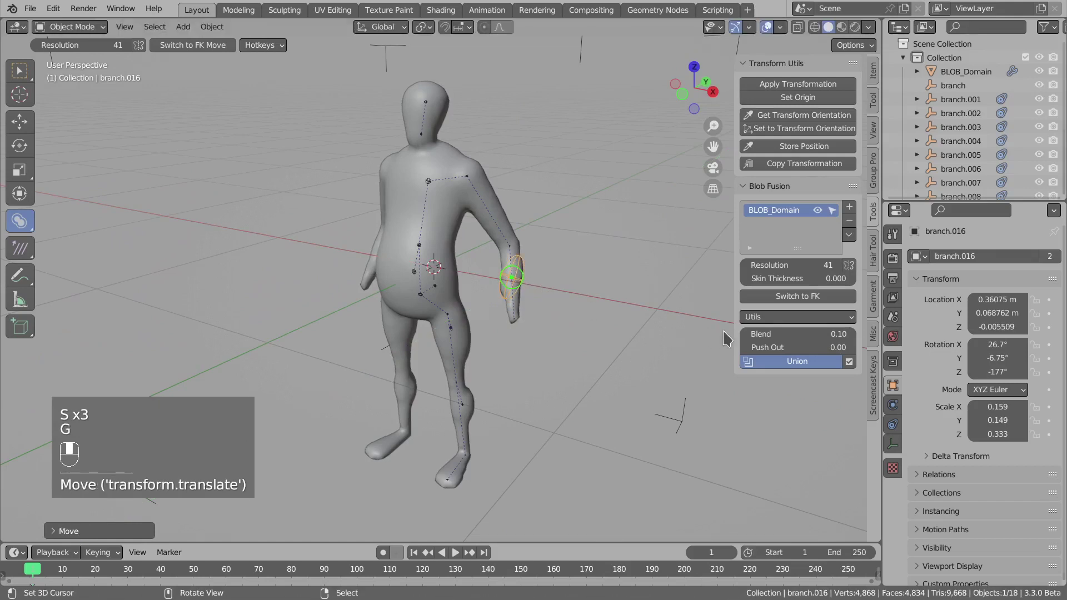
Adjust the forearm blob's Blend amount and clear the selection
drag(828, 334, 800, 334)
key(alt+a)
scroll(489, 297, down, 3)
middle_drag(477, 297, 514, 300)
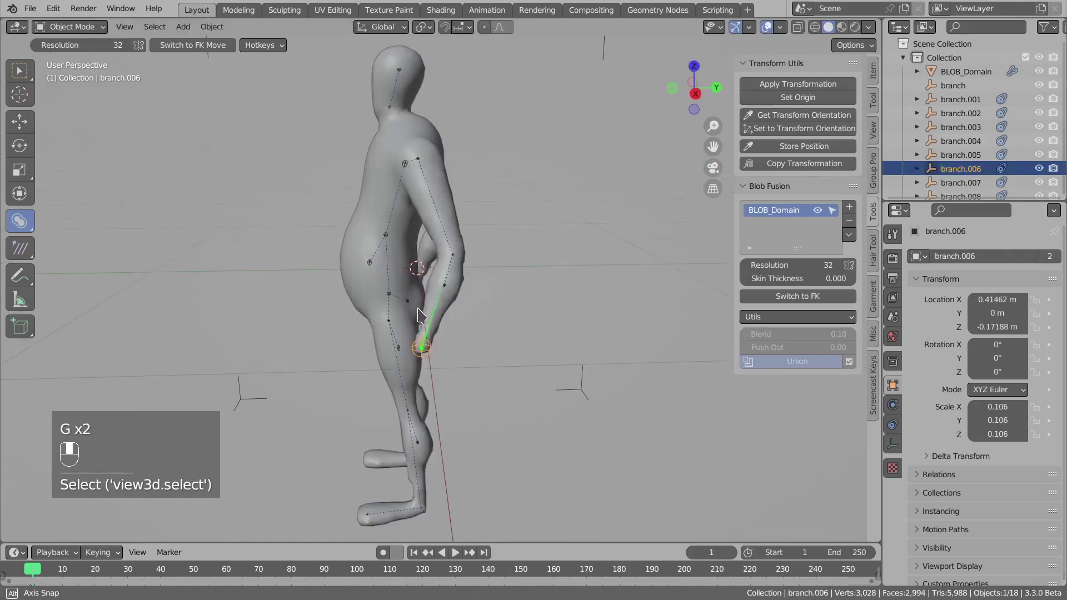
Stretch the wrist blob along Y and shrink it overall to a scale of about 0.10, 0.17, 0.10
middle_drag(418, 308, 420, 302)
key(s)
middle_click(452, 338)
click(456, 339)
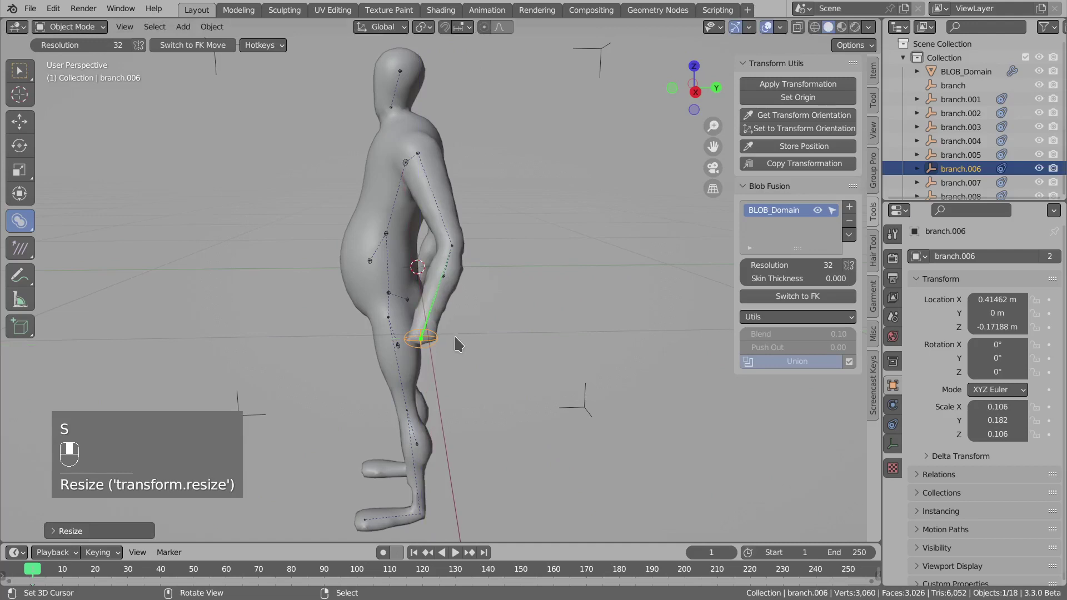
key(s)
click(452, 336)
middle_drag(426, 349, 456, 294)
scroll(475, 300, up, 1)
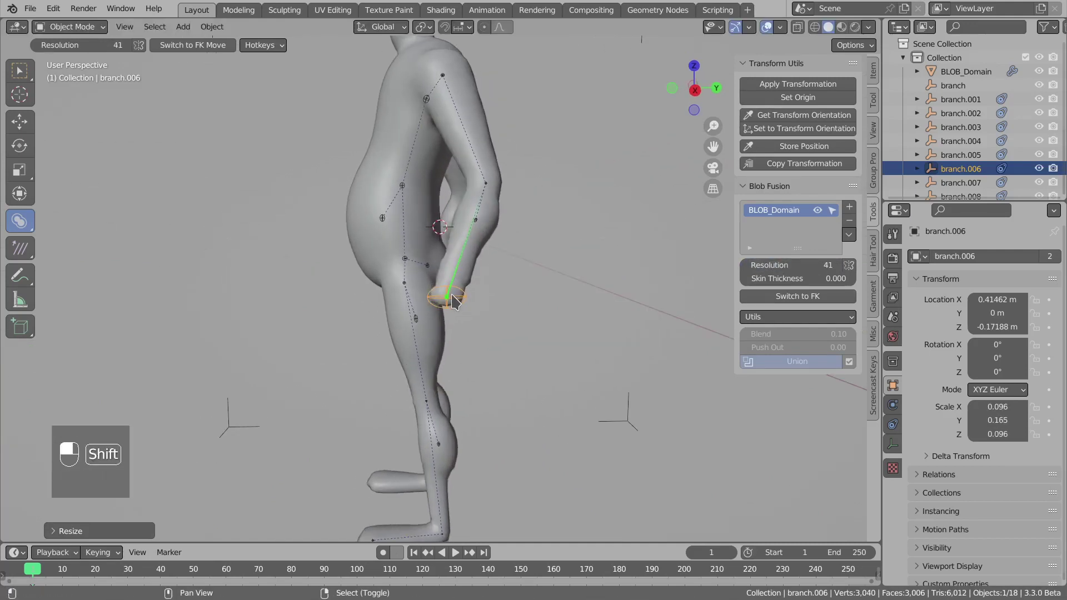
Duplicate the wrist blob below the arm at about X 0.43, Y 0, Z -0.28 m and scale it to about 0.10, 0.17, 0.10
key(shift+d)
click(449, 337)
key(s)
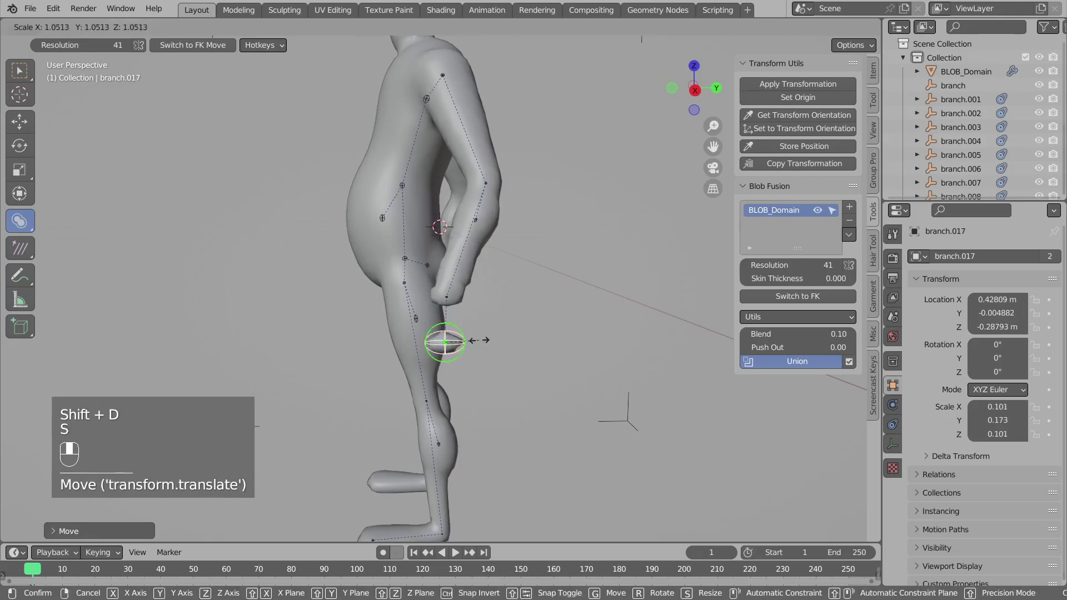
click(475, 341)
key(g)
click(484, 340)
middle_drag(484, 340, 476, 337)
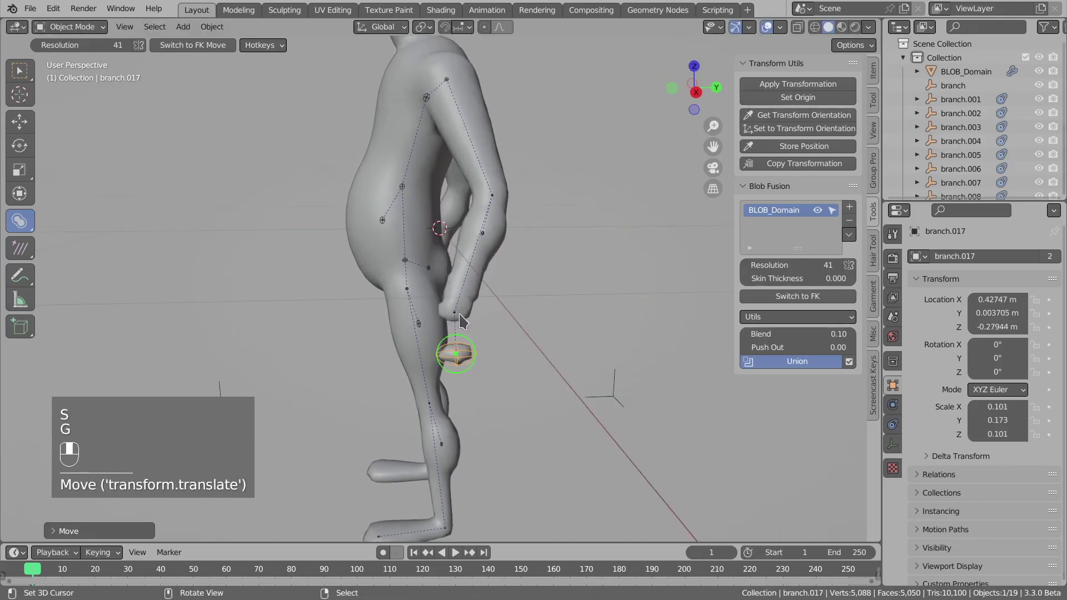
Connect the duplicated hand blob to the wrist blob and move it to about X 0.42, Y -0.01, Z -0.25 m
right_click(457, 313)
shift+right_click(462, 349)
right_click(456, 350)
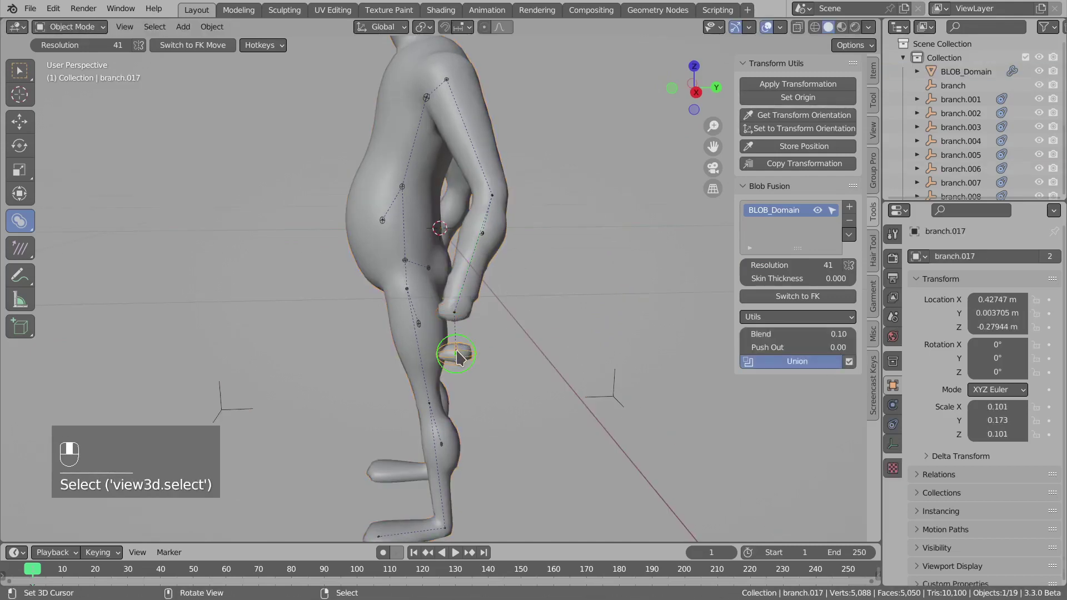
shift+click(455, 321)
middle_drag(455, 322, 480, 328)
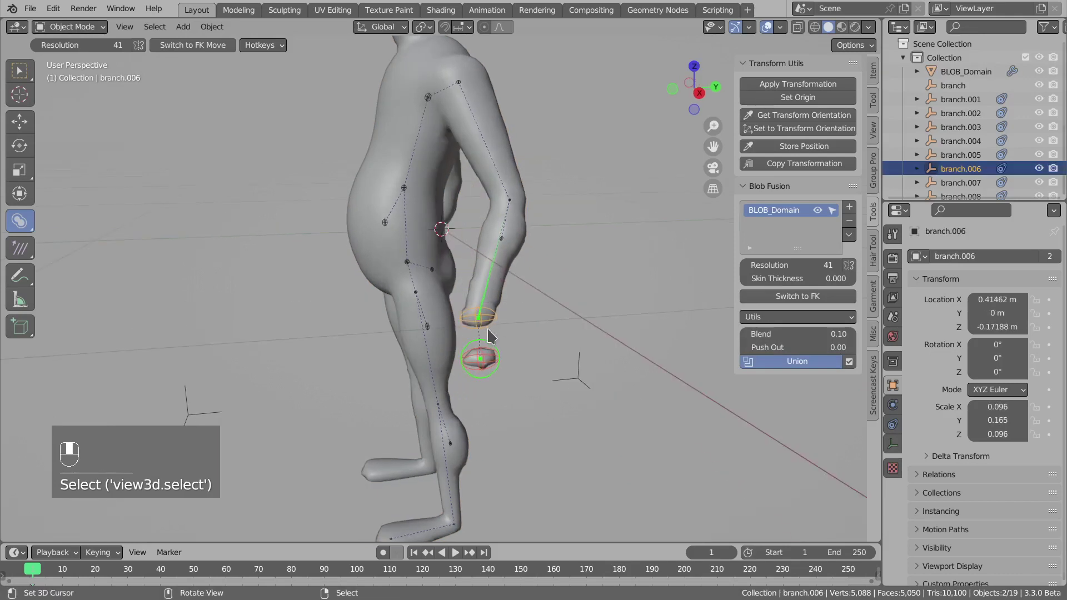
key(f)
click(481, 355)
key(g)
click(488, 350)
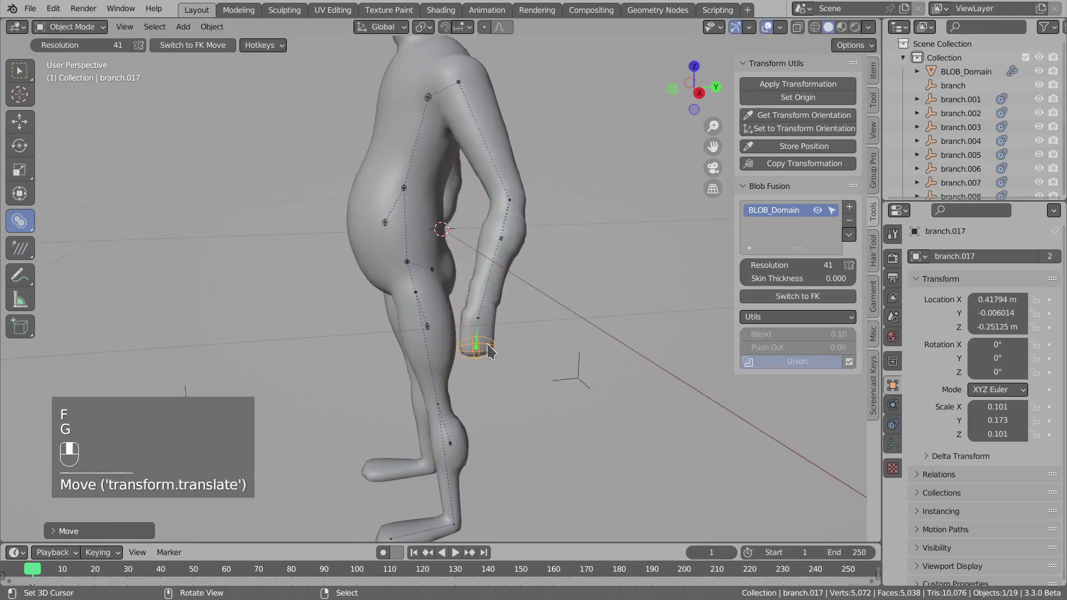
Rotate the hand blob by about 3° around X and move it to about X 0.42, Y 0.01, Z -0.24 m
key(r)
click(484, 347)
key(g)
click(486, 345)
middle_drag(486, 344, 566, 306)
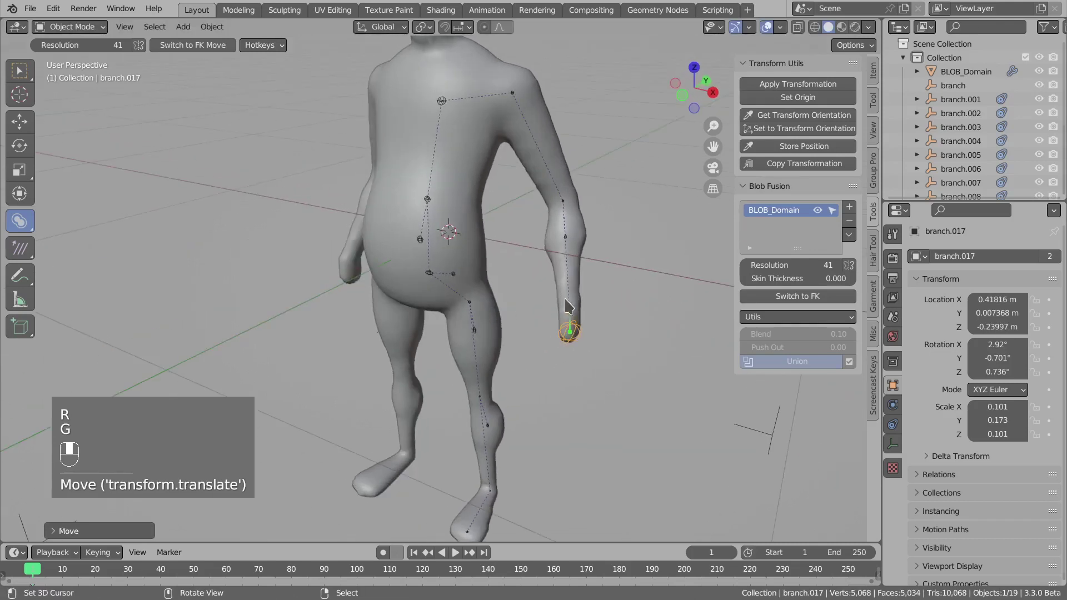
Rescale and reposition the blob on the lower arm
right_click(567, 306)
scroll(572, 300, down, 1)
key(s)
click(612, 276)
key(g)
click(609, 271)
Move and rotate the forearm muscle blob near the elbow, then clear the selection
right_click(550, 239)
middle_drag(550, 239, 570, 229)
key(g)
click(527, 265)
key(r)
click(568, 239)
key(g)
click(568, 237)
key(alt+a)
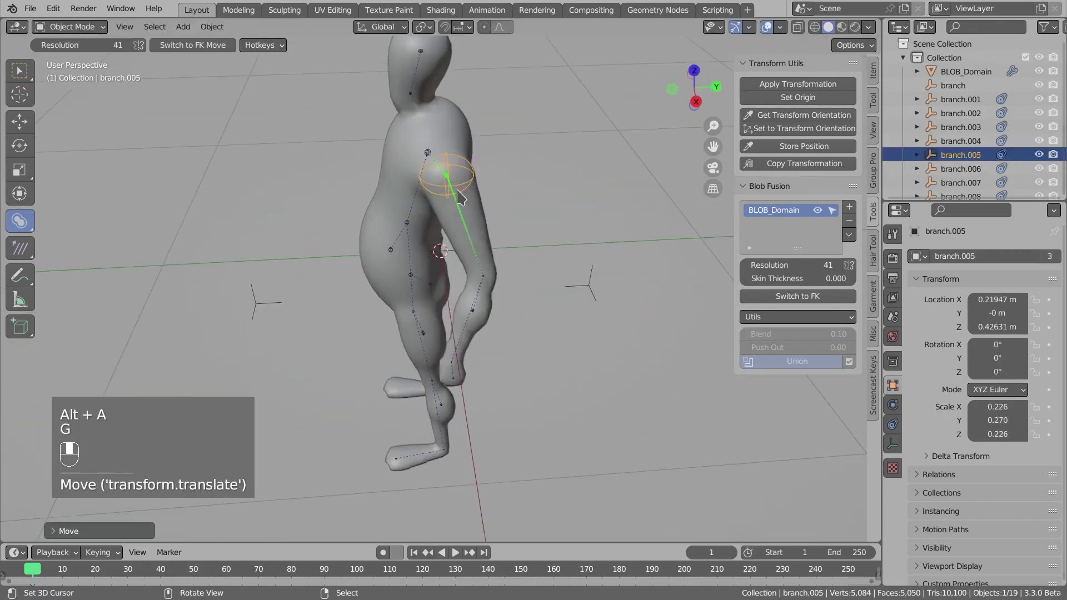
Rotate the shoulder blob and move it inward to about X 0.18, Y -0.02, Z 0.43 m
key(r)
click(486, 148)
middle_drag(486, 148, 547, 159)
key(g)
click(542, 161)
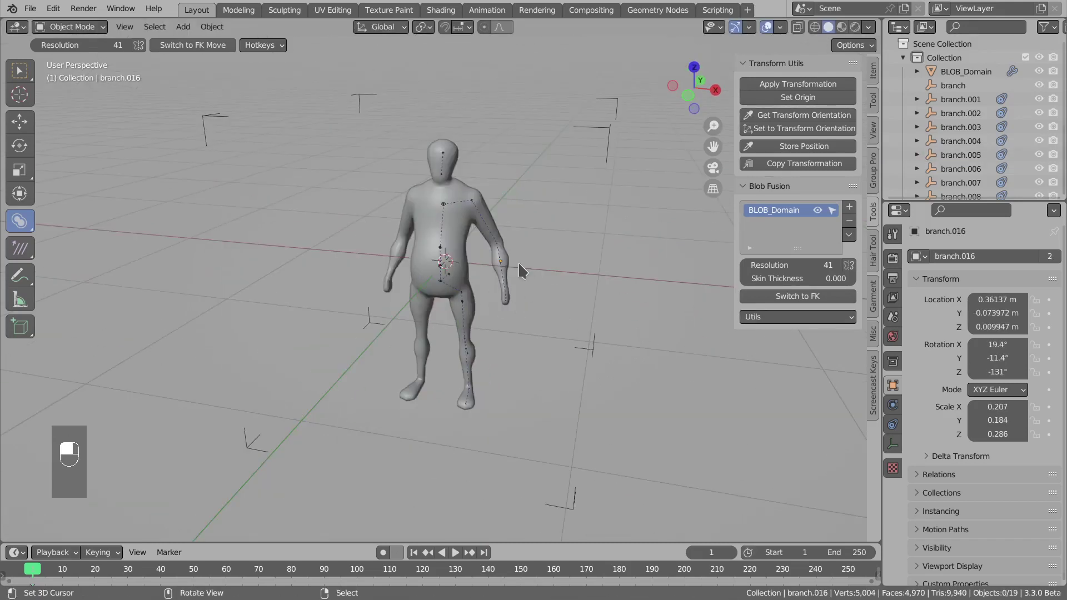
Apply symmetry to the blob domain to create real blobs for the mirrored half
middle_drag(517, 261, 584, 229)
click(848, 235)
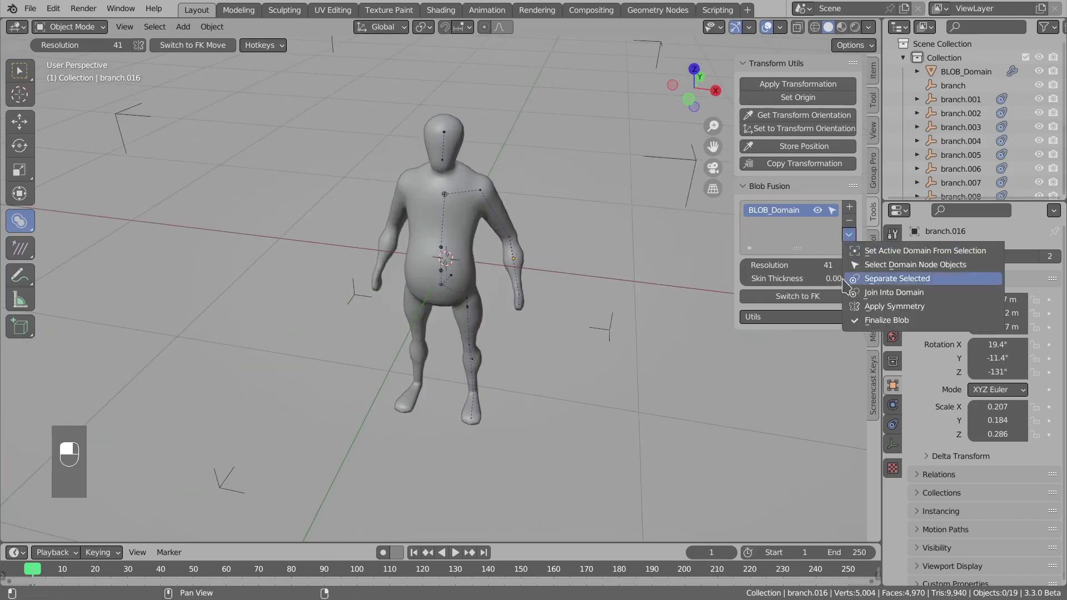
click(872, 306)
middle_drag(561, 282, 500, 266)
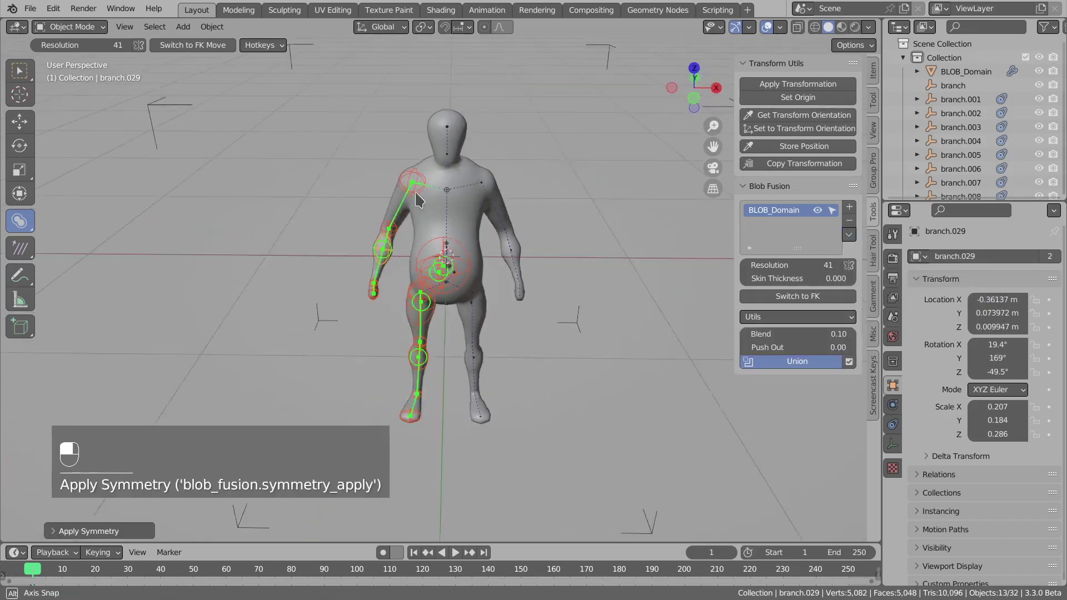
Switch the blobs to FK and rotate the mirrored shoulder blob to swing that arm slightly outward
click(414, 188)
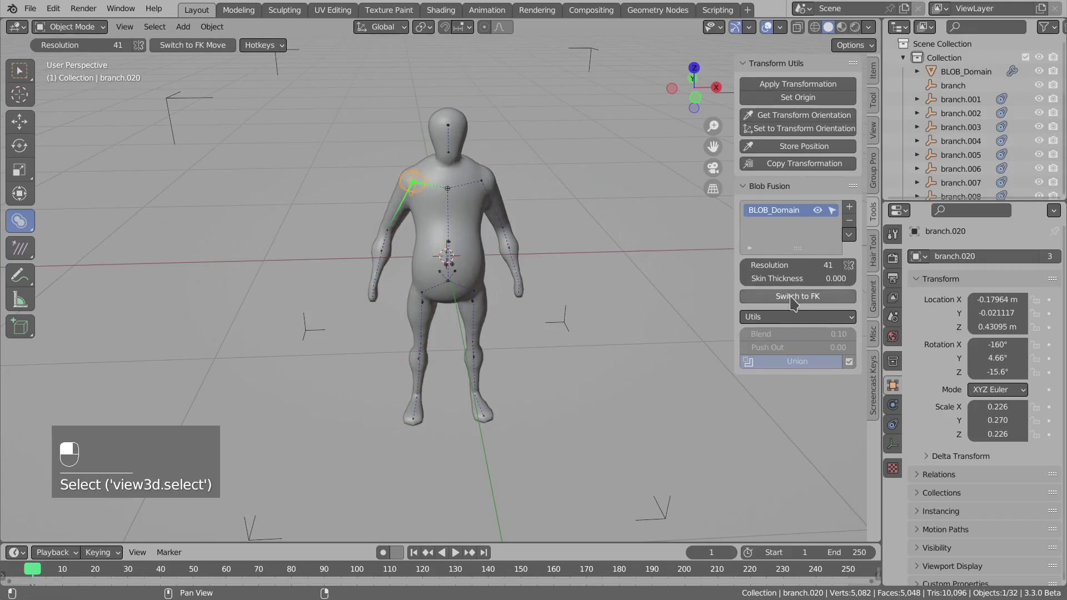
click(818, 297)
key(r)
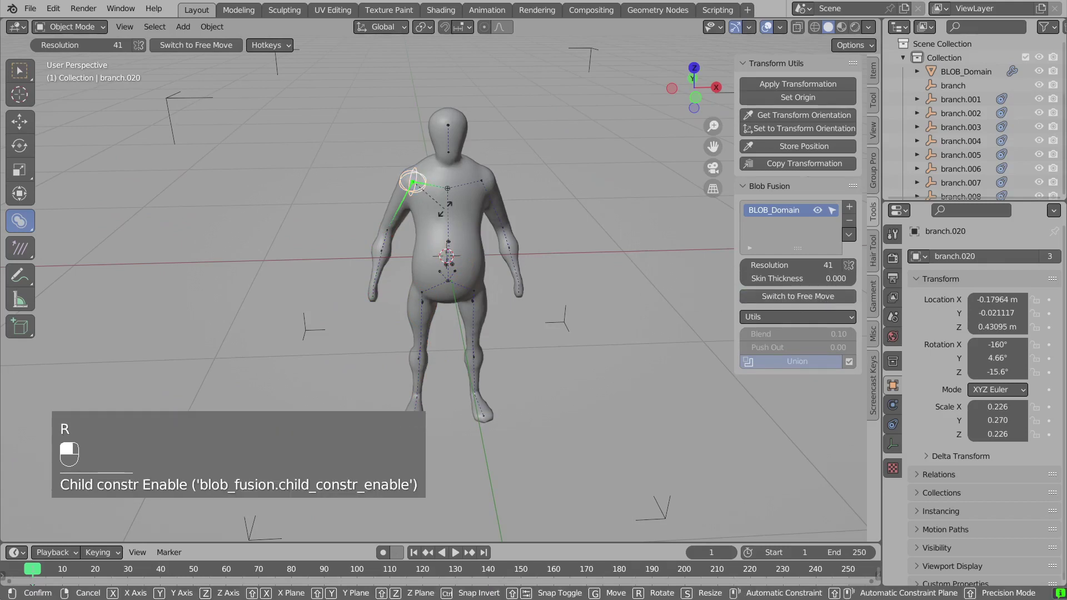
click(402, 230)
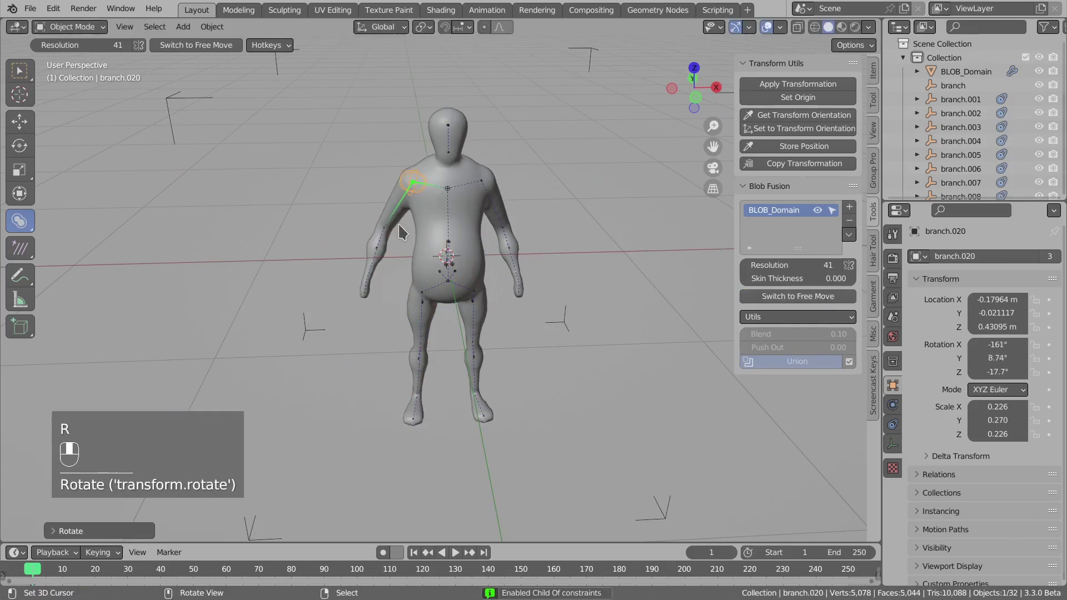
Rotate the mirrored hip blob to swing that leg outward to a Y rotation of about 15°
right_click(423, 292)
middle_drag(475, 295, 441, 194)
key(r)
click(479, 303)
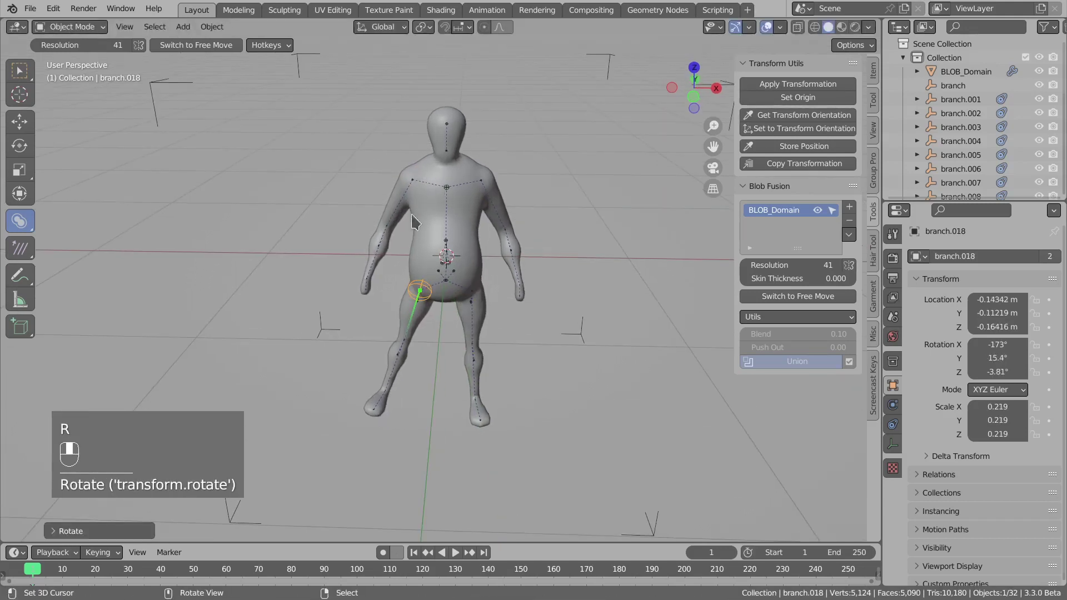
Undo the leg and arm rotations, the FK switch and the applied symmetry
key(ctrl+z)
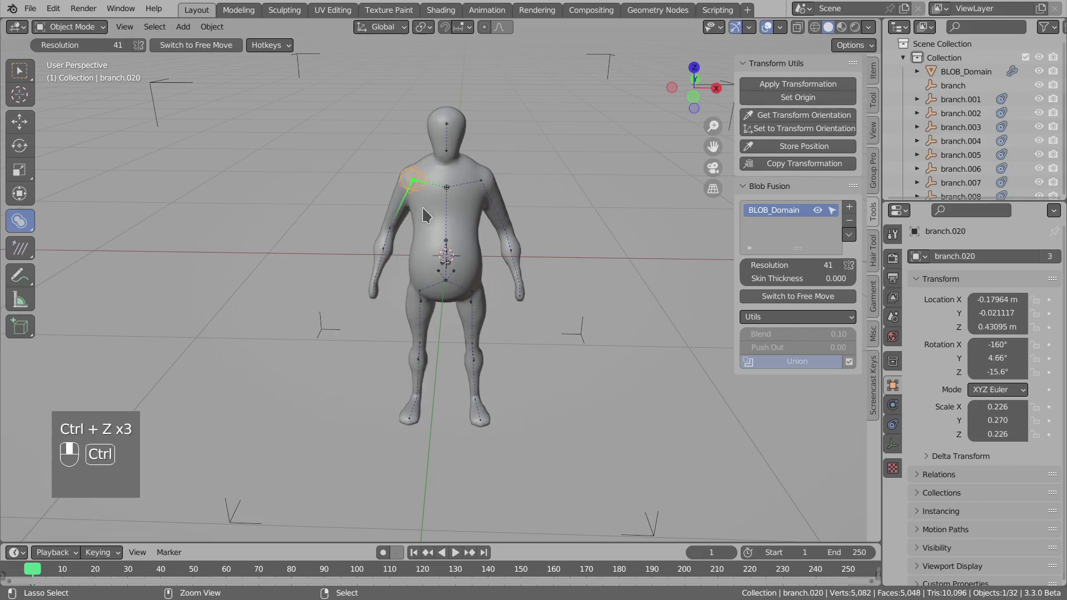
key(ctrl+z)
key(ctrl+z)
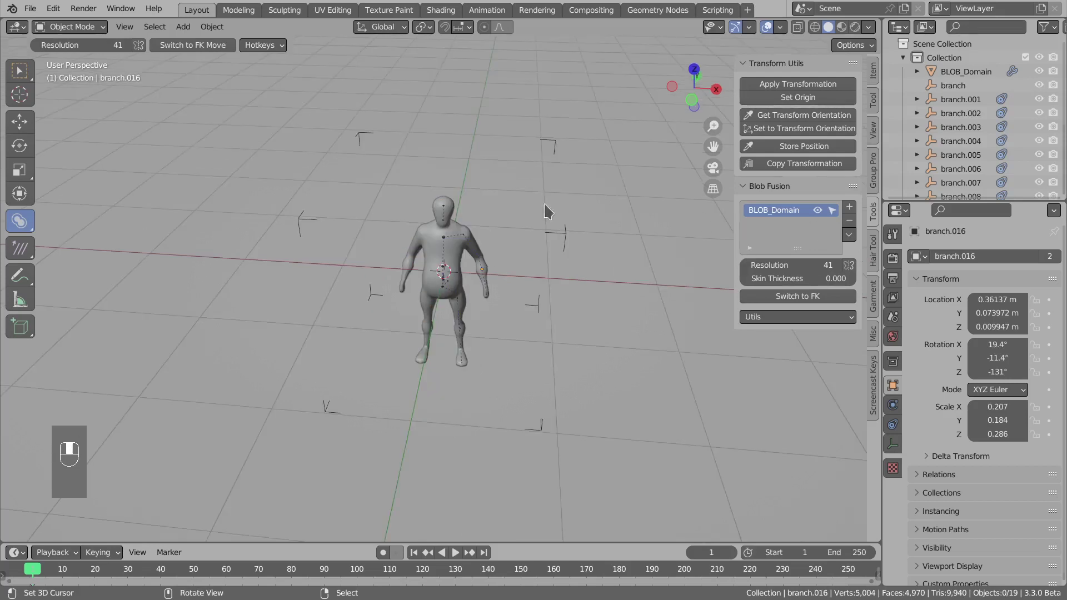
Select all bounding vertices of the blob domain and scale them down along Y
click(565, 241)
middle_drag(564, 239, 500, 242)
scroll(499, 255, up, 1)
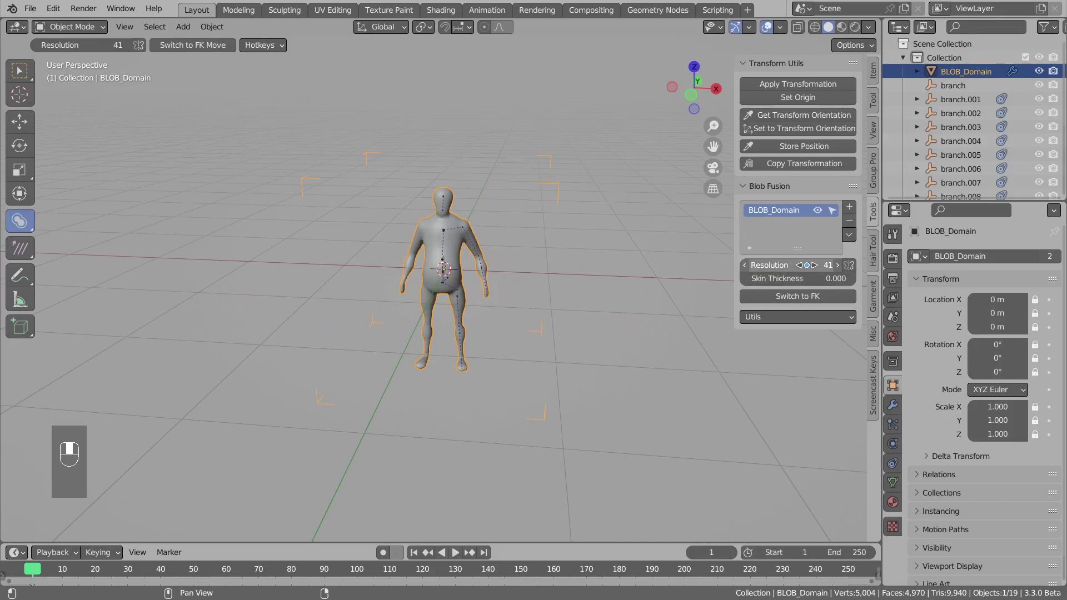
middle_drag(689, 272, 594, 246)
key(Tab)
key(a)
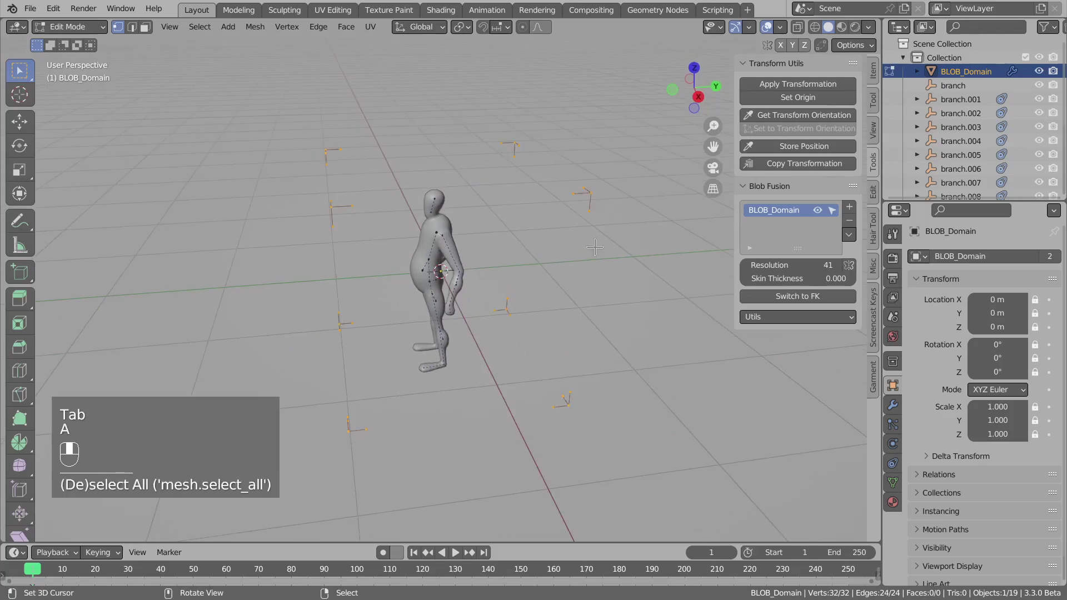
key(s)
key(y)
click(512, 239)
Move the domain's bounding vertices along Y to surround the body and scale them along X
middle_drag(512, 239, 406, 272)
key(g)
key(y)
click(482, 243)
key(s)
key(x)
click(508, 240)
Rescale and reposition the domain's bounding vertices to fit closely around the body, then leave mesh editing
middle_drag(578, 272, 491, 226)
key(s)
click(546, 279)
key(g)
click(546, 277)
key(g)
middle_click(502, 210)
click(501, 211)
key(g)
middle_click(497, 222)
click(495, 226)
key(Tab)
Try moving the hip blob and the thigh blob inside the tightened domain
scroll(476, 266, up, 3)
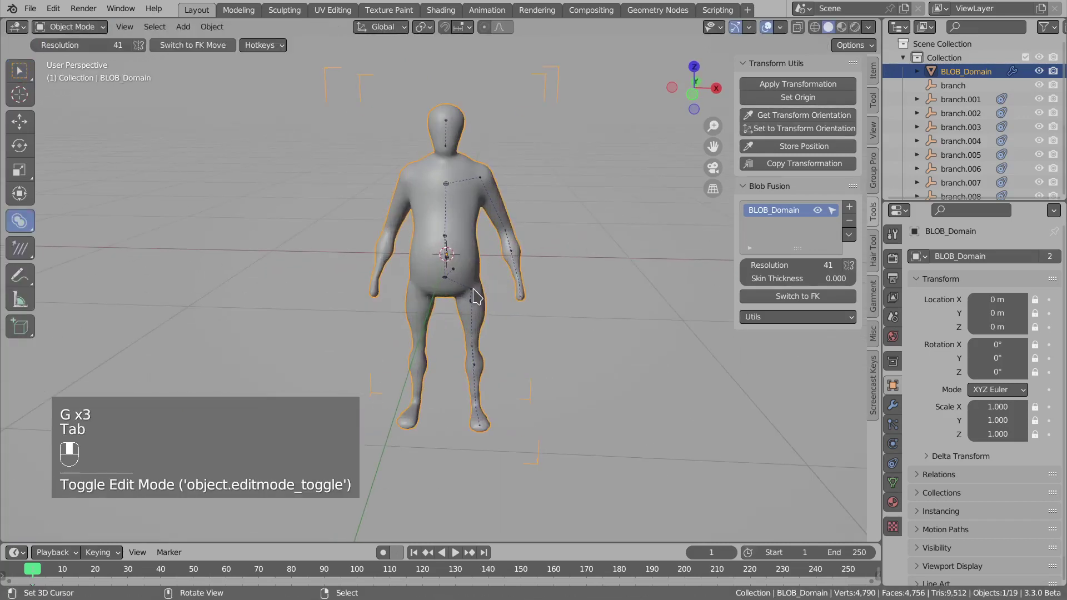
click(473, 291)
key(g)
right_click(484, 306)
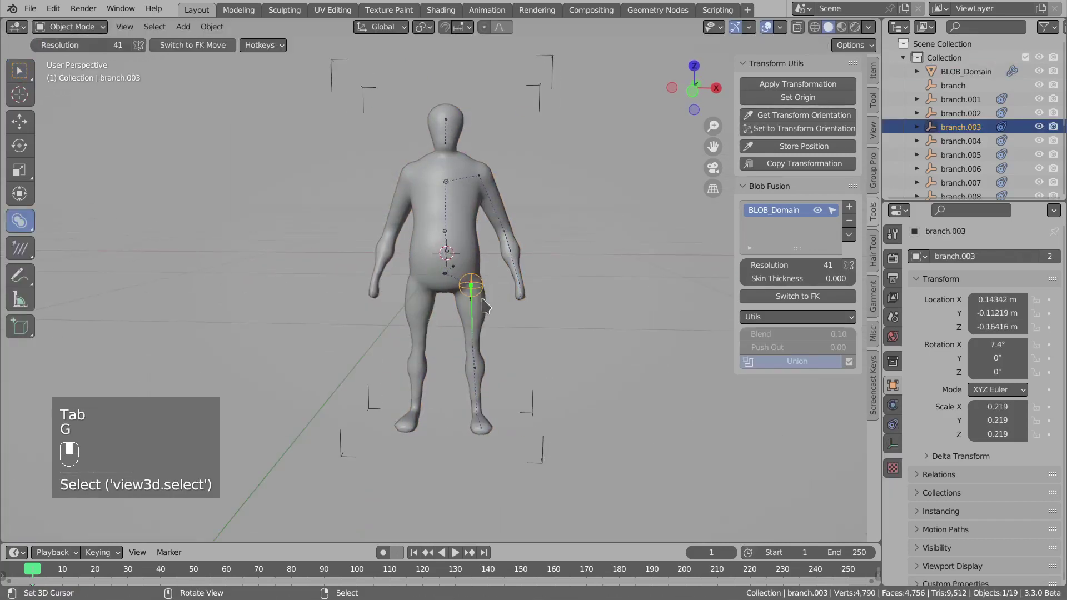
right_click(470, 298)
key(g)
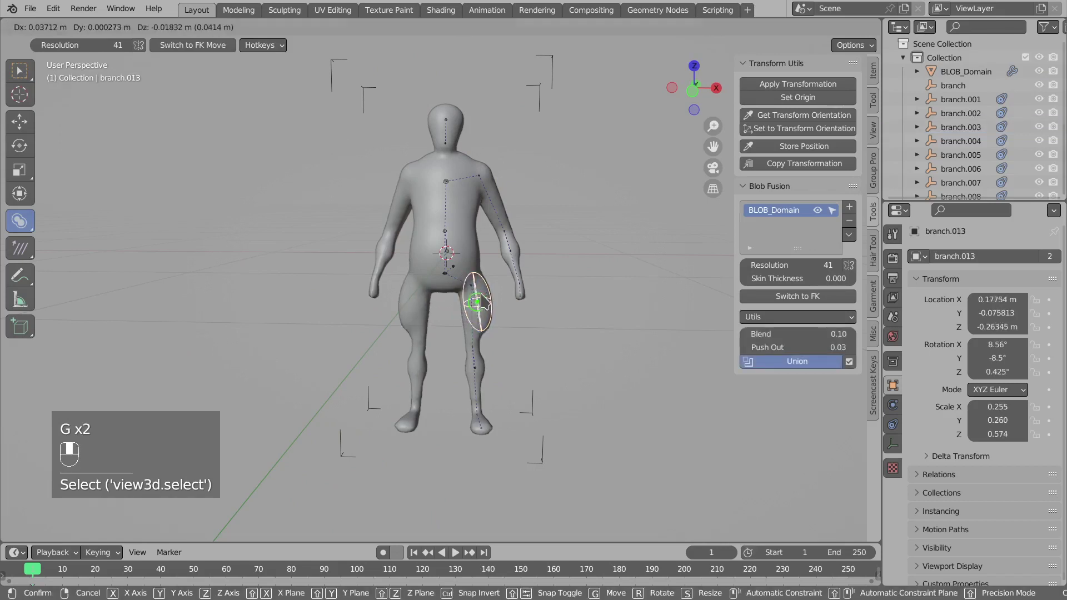
right_click(477, 302)
Move the bounding vertices on the blob domain's negative X side about 0.5 m along X to the body's centre line
scroll(467, 277, down, 3)
middle_drag(460, 246, 454, 262)
right_click(381, 181)
middle_drag(381, 190, 386, 194)
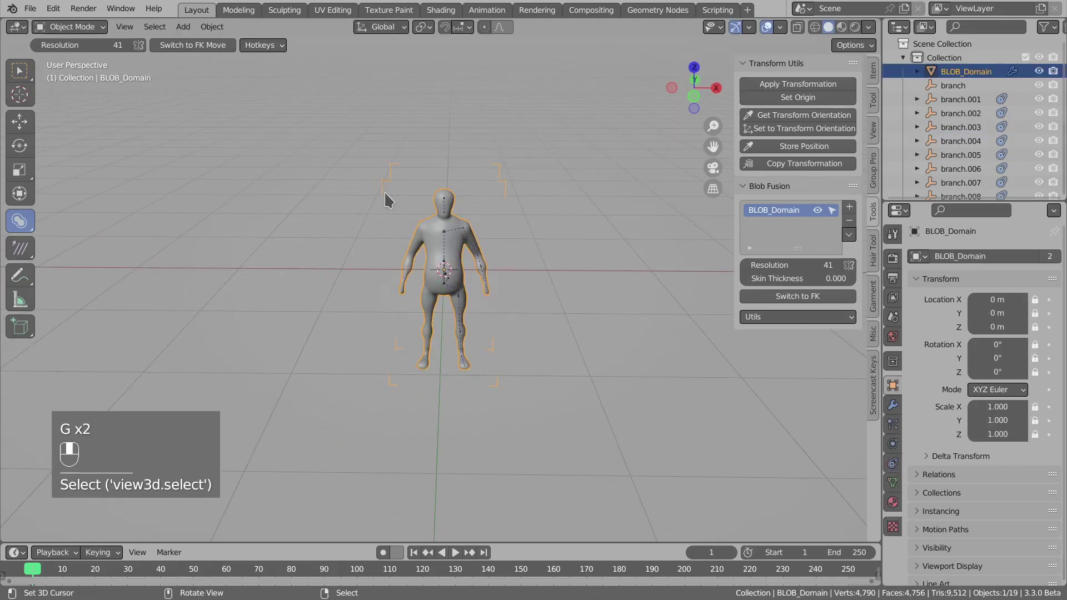
key(Tab)
key(alt+a)
key(b)
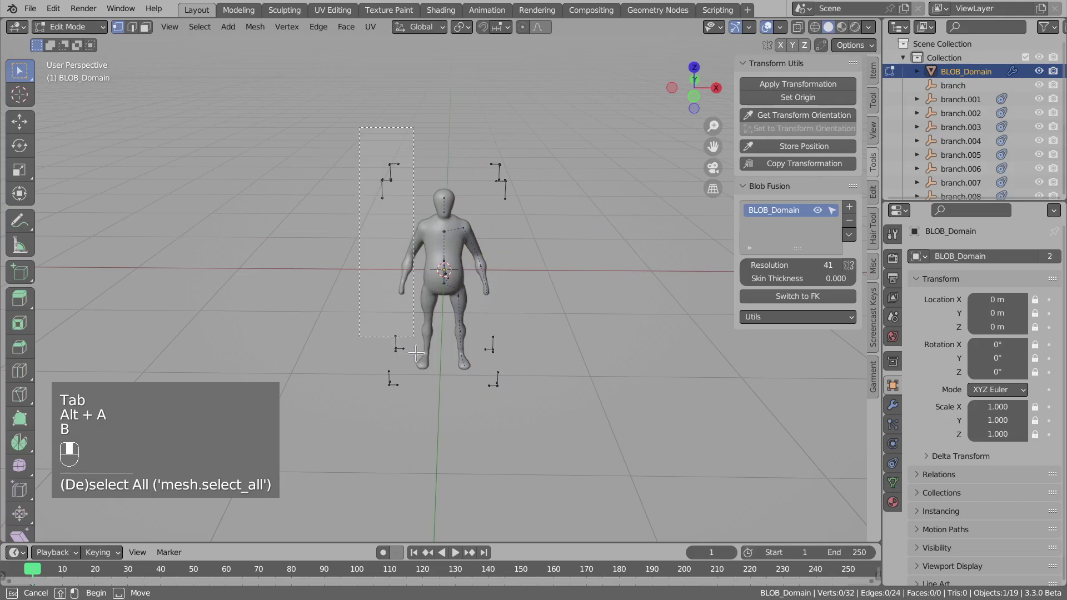
drag(423, 425, 424, 425)
scroll(409, 287, up, 1)
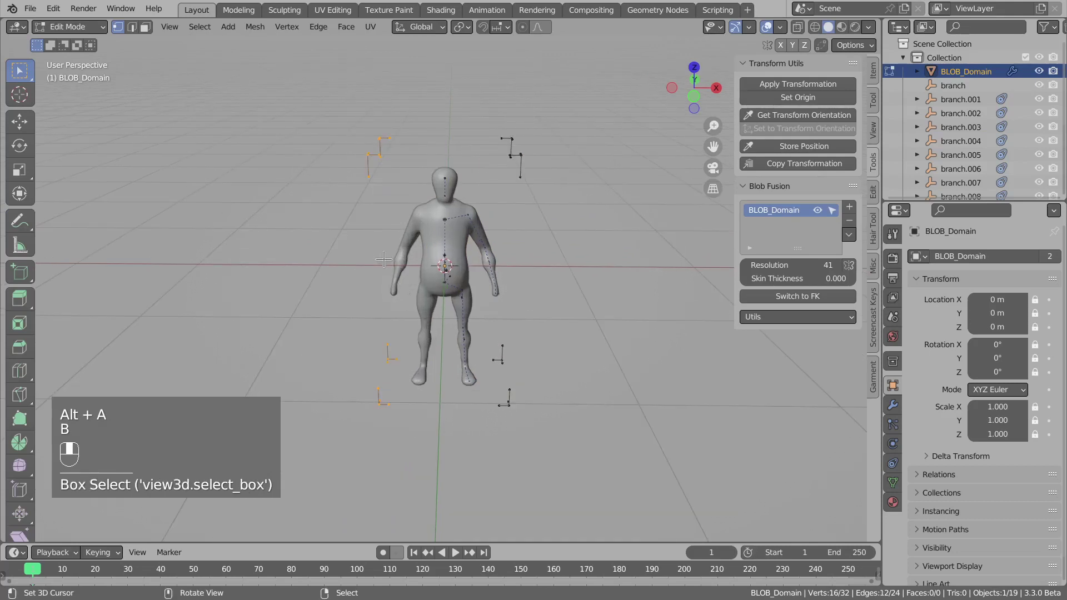
key(g)
key(x)
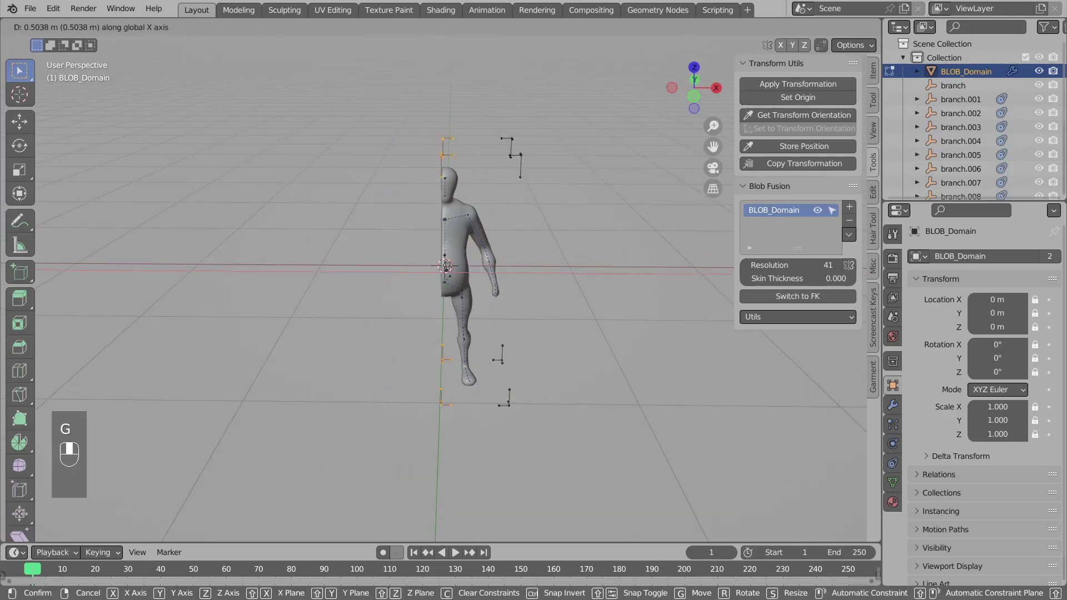
click(447, 266)
key(Tab)
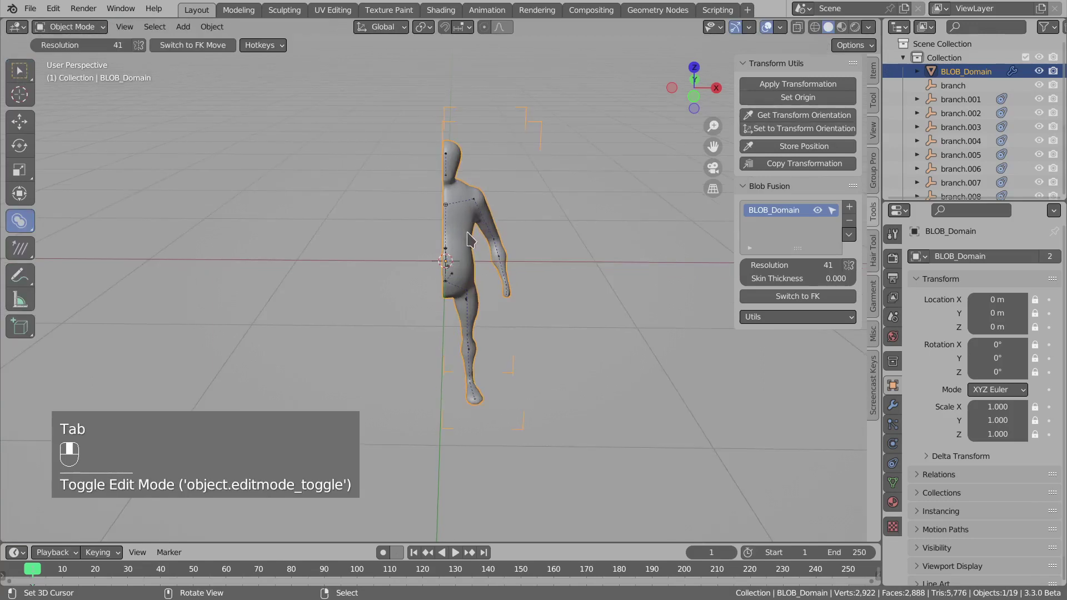
Add a Mirror modifier to the blob domain, mirrored and bisected on the X axis
click(453, 161)
click(893, 406)
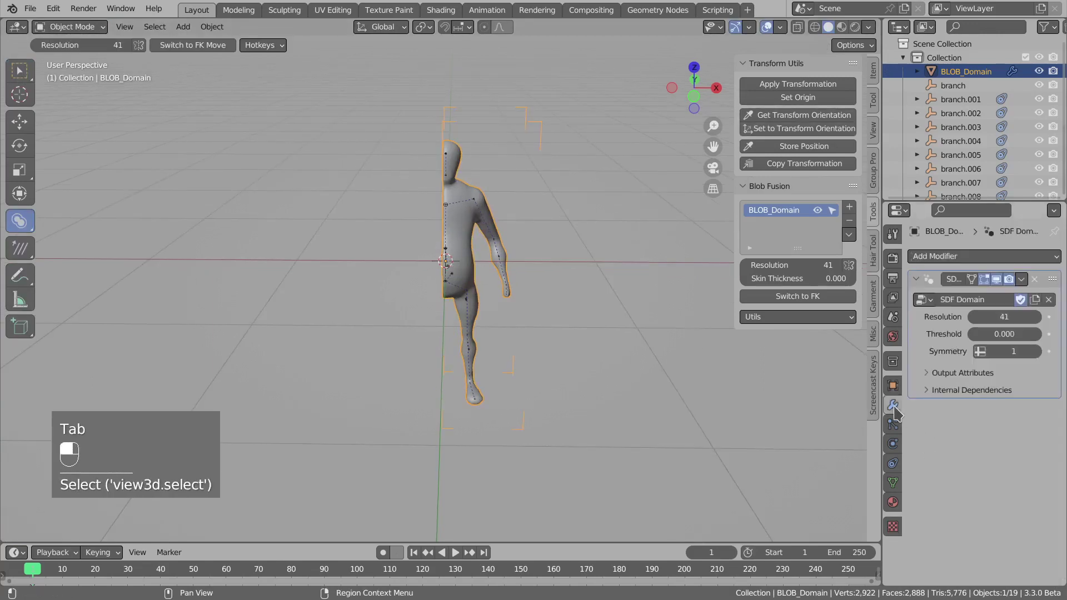
click(982, 256)
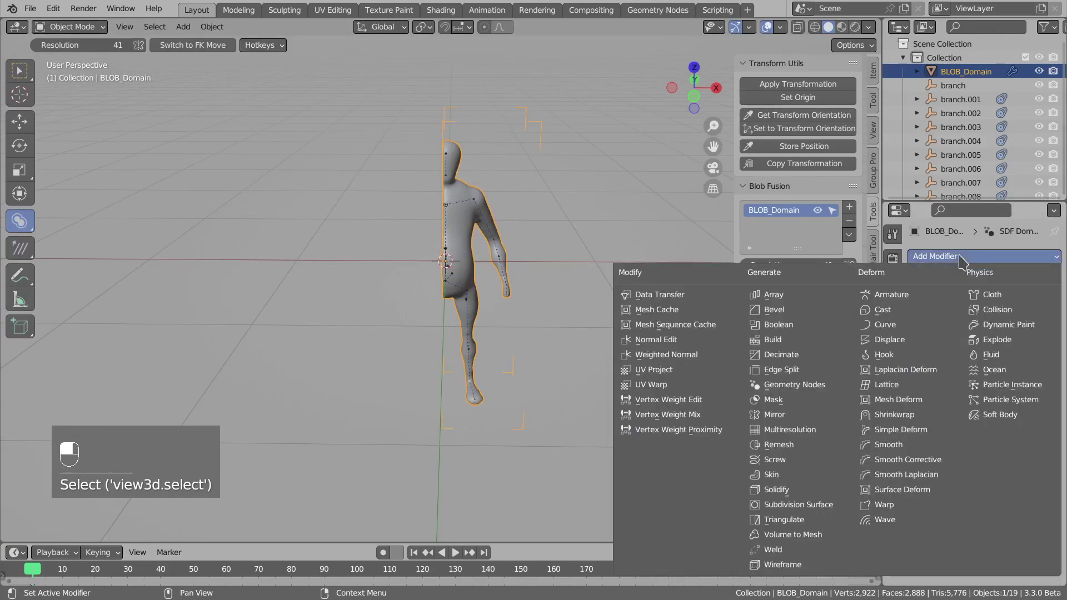
click(786, 417)
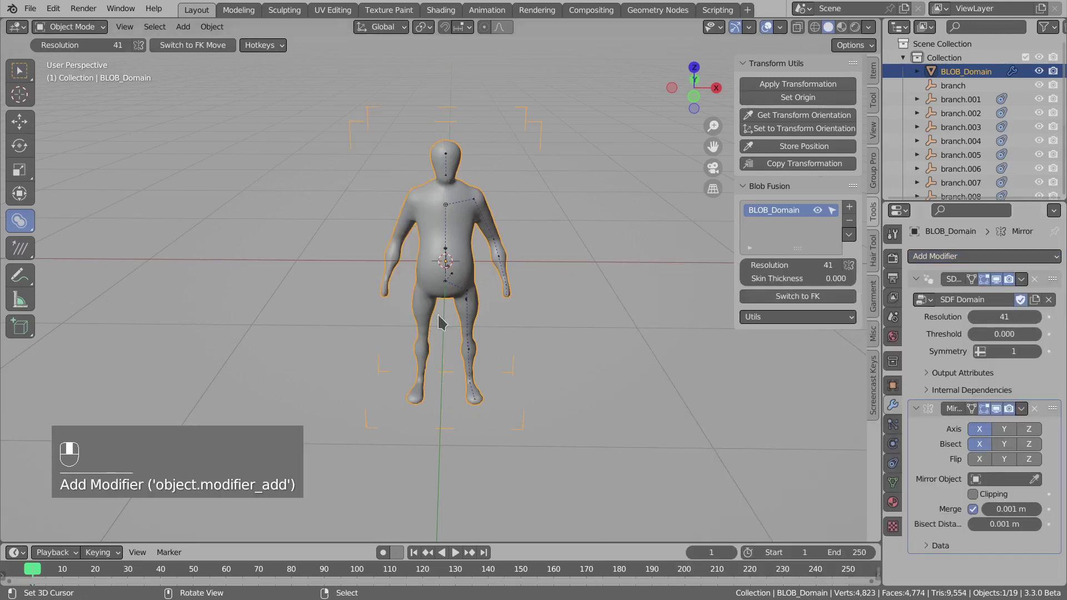
Examine the mirrored body from several angles and select the blob at the top of the thigh
mouse_move(462, 279)
middle_down()
mouse_move(451, 261)
mouse_move(472, 290)
middle_up()
scroll(471, 288, down, 2)
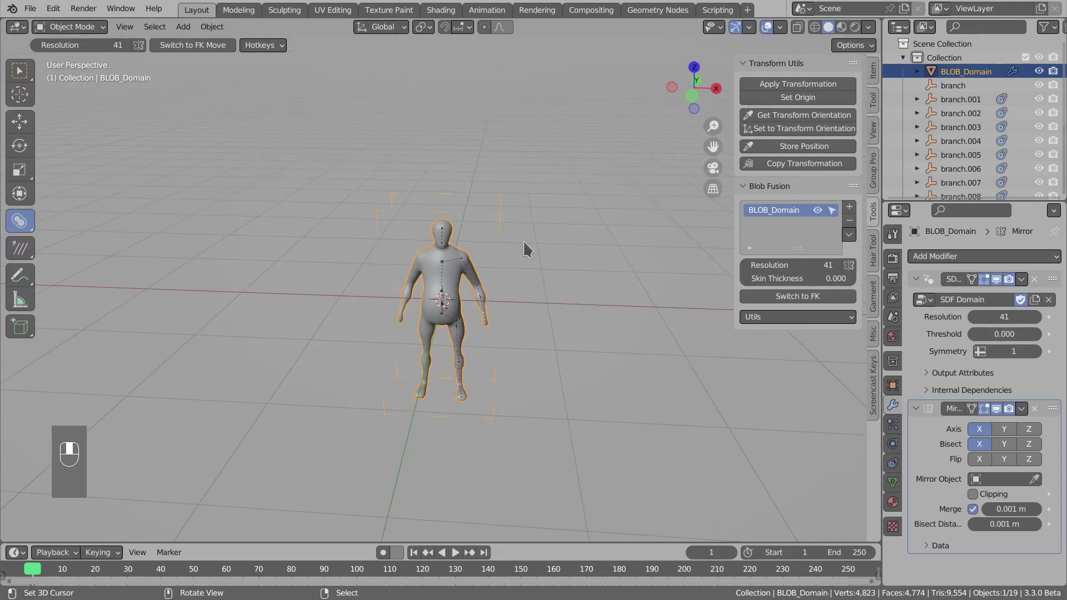
scroll(451, 279, up, 3)
click(469, 349)
click(469, 350)
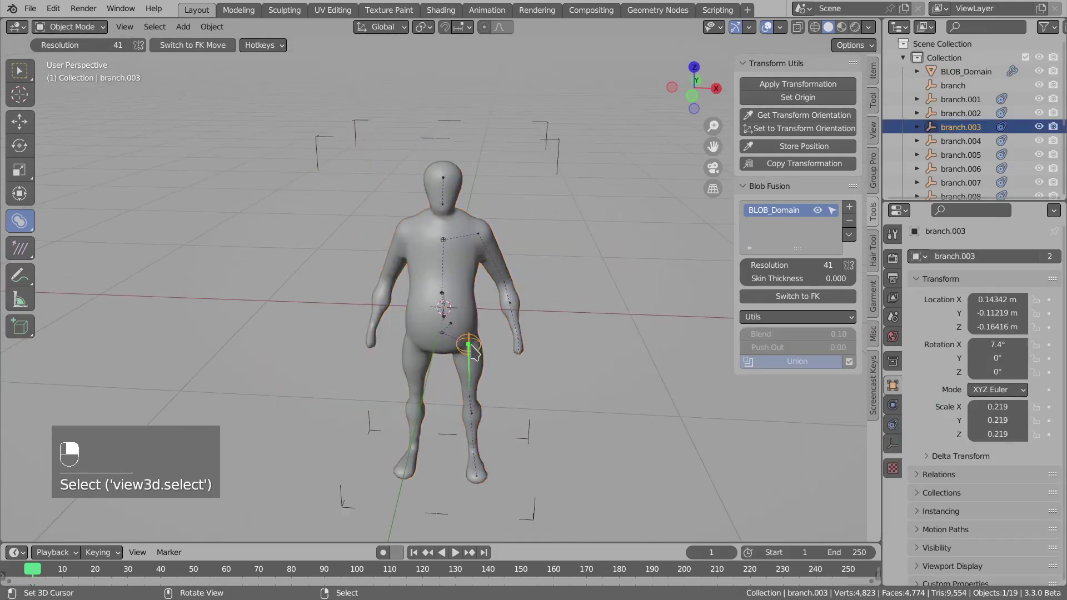
middle_drag(470, 350, 471, 335)
click(488, 319)
key(ctrl+alt+Insert)
key(ctrl+alt+Insert)
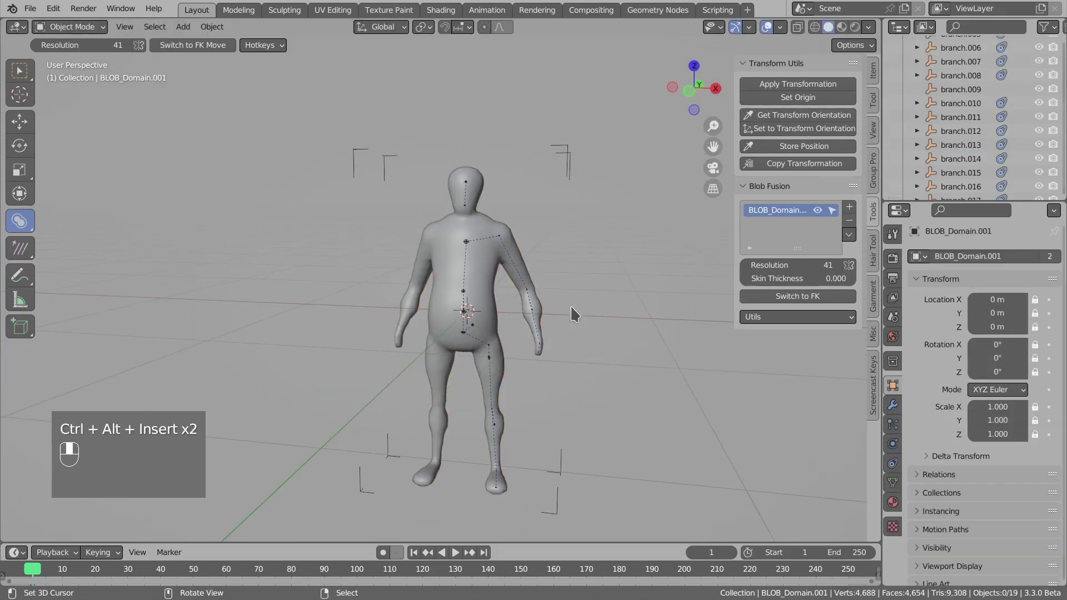
Scale up the blob at the end of the arm by about 1.08 to broaden the hand
middle_drag(554, 276, 492, 286)
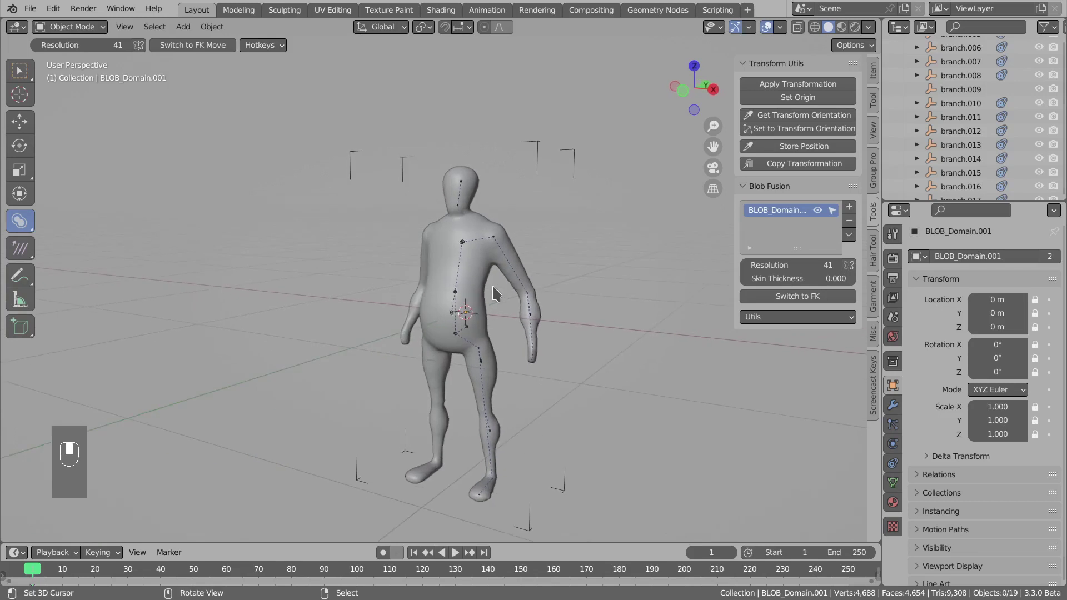
middle_drag(561, 311, 487, 349)
click(483, 386)
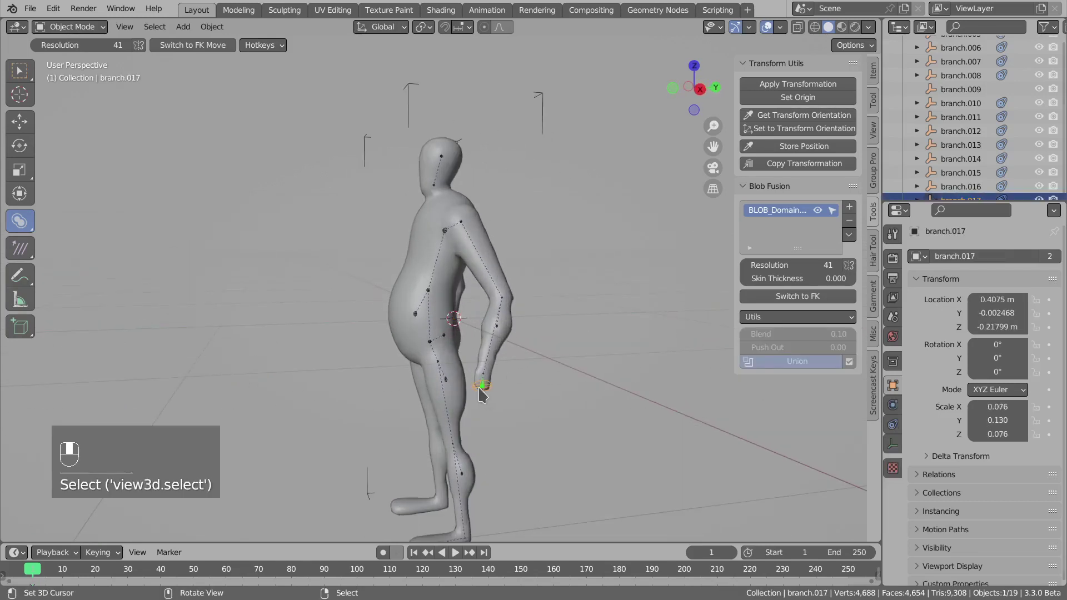
key(KP_Decimal)
scroll(483, 333, down, 5)
key(s)
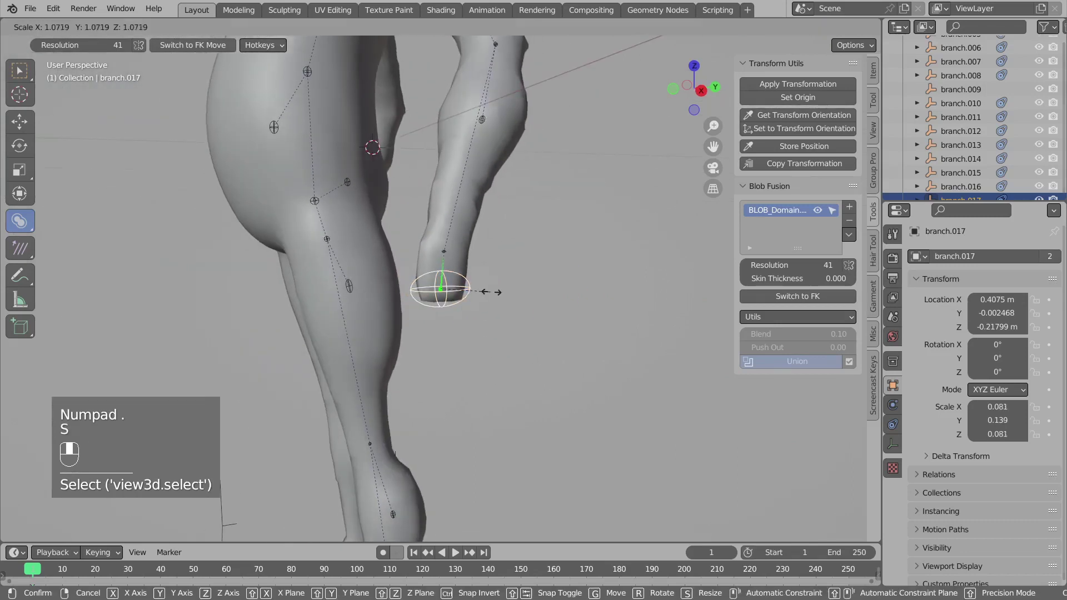
click(490, 292)
Duplicate the hand blob to the hand's front lower corner, unify its scale and shrink it to a knuckle of about 0.036
key(shift+d)
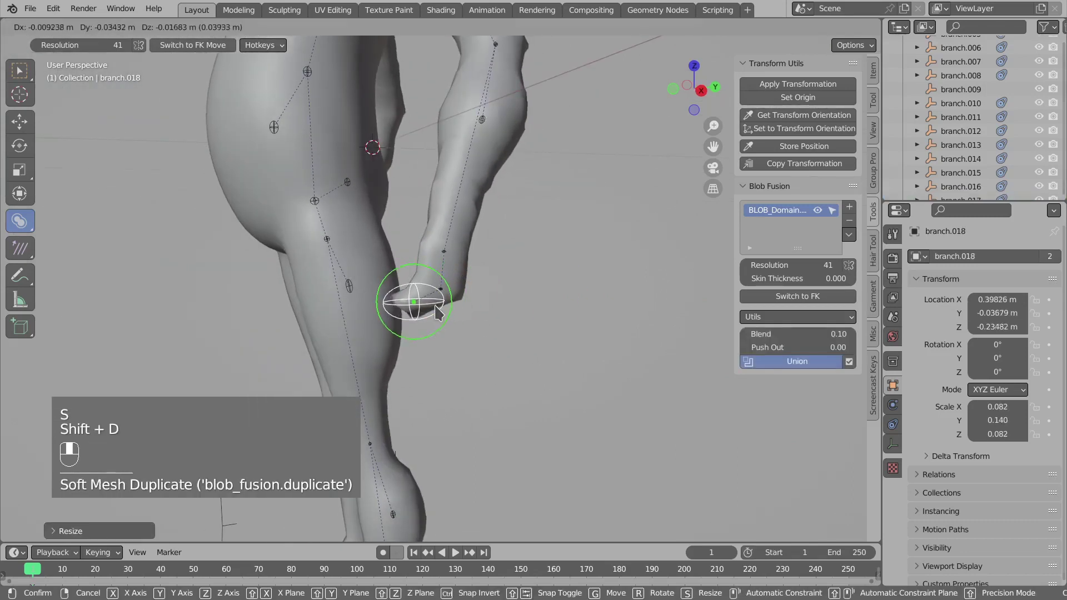
click(439, 313)
key(alt+s)
key(s)
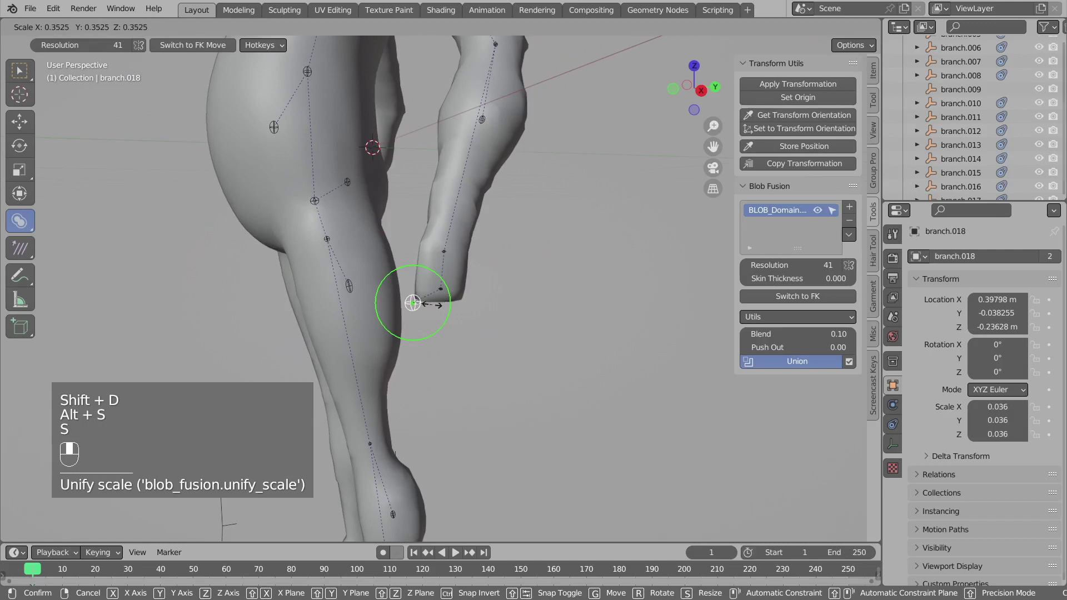
click(433, 309)
middle_drag(436, 312, 431, 314)
Duplicate the knuckle blob three times across the lower edge of the hand and even out the spacing
key(shift+d)
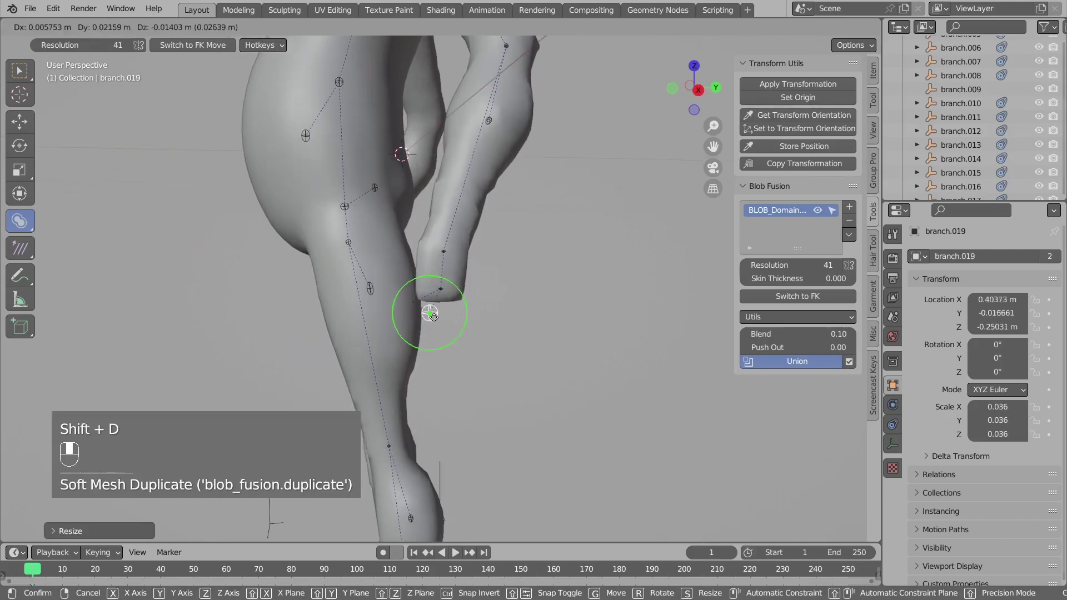
click(431, 314)
key(shift+d)
click(454, 320)
key(shift+d)
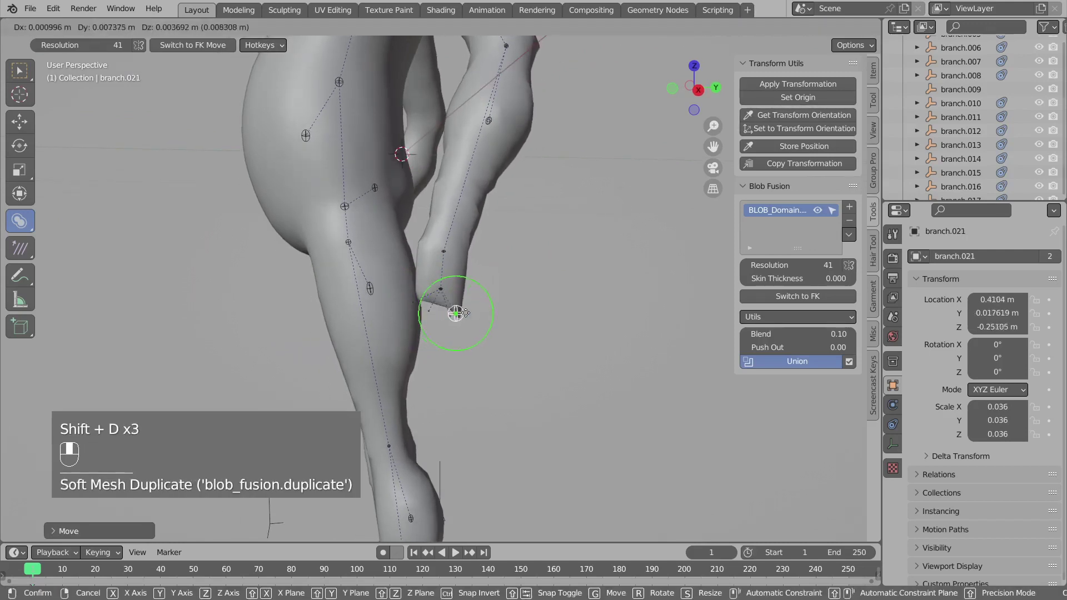
click(470, 312)
click(452, 315)
key(g)
click(451, 313)
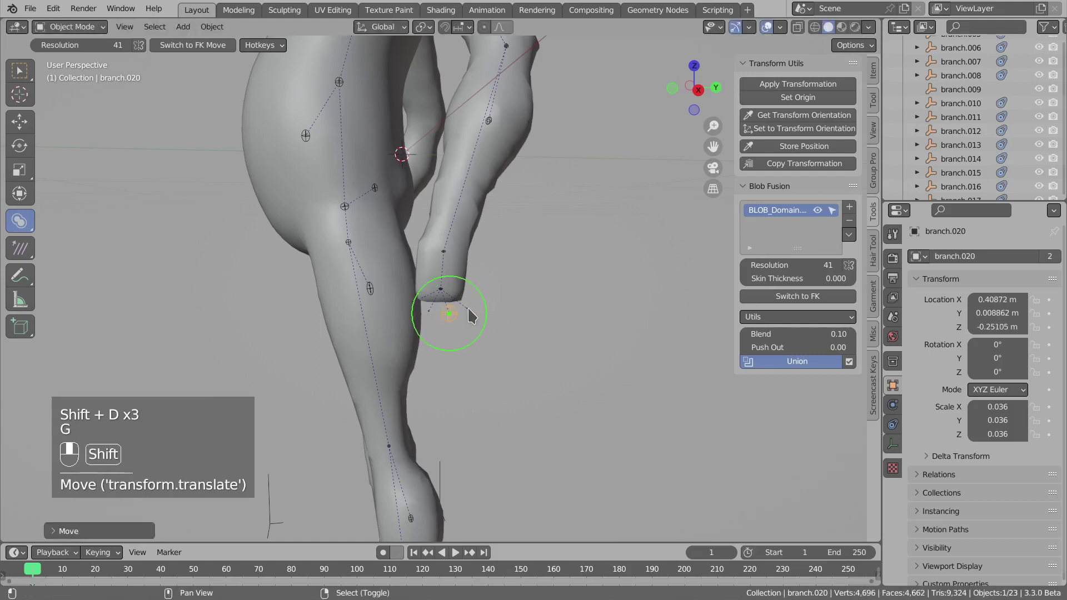
Select the four knuckle blobs without the hand blob and extrude them downward into fingers
shift+click(468, 311)
middle_drag(466, 316, 490, 324)
key(c)
click(438, 325)
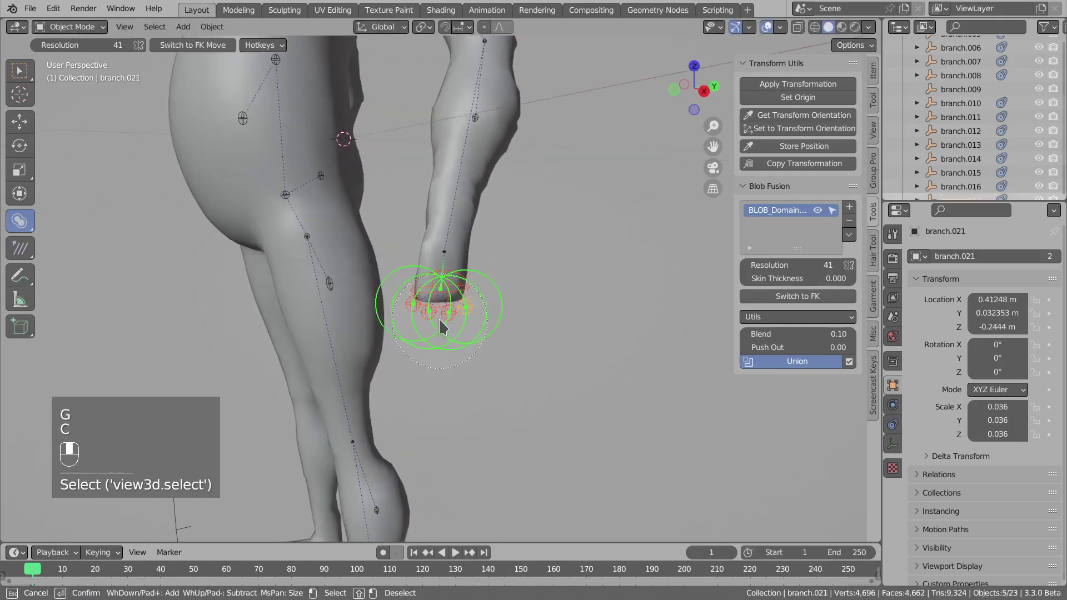
scroll(439, 320, up, 12)
right_click(439, 283)
middle_drag(441, 294, 449, 289)
key(e)
click(442, 336)
middle_drag(442, 337, 467, 347)
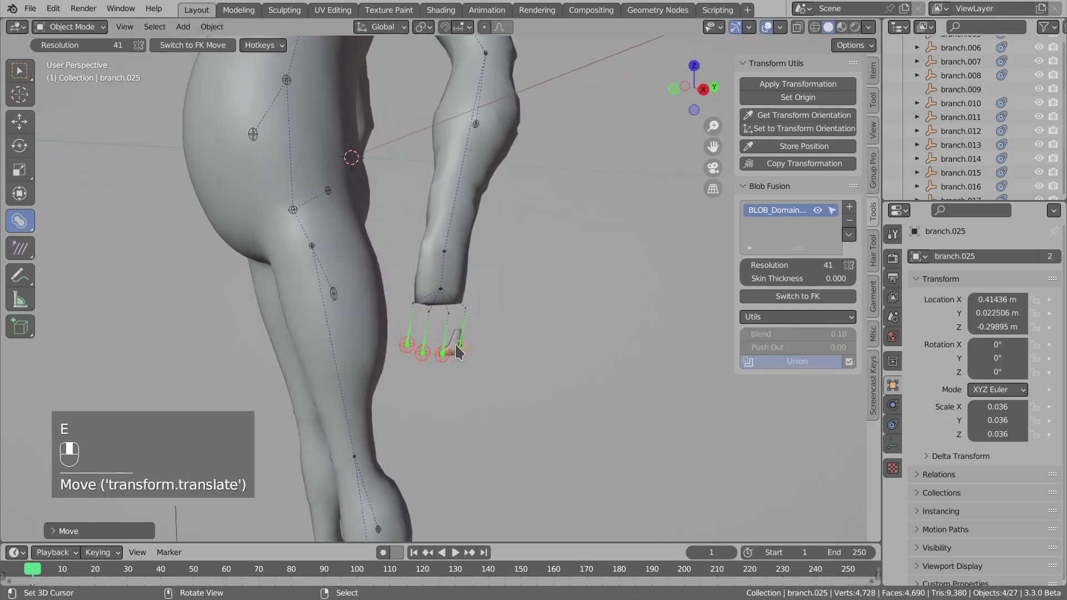
Move the two rearmost fingertip blobs outward to spread the fingers
click(469, 349)
key(g)
click(474, 350)
click(443, 353)
key(g)
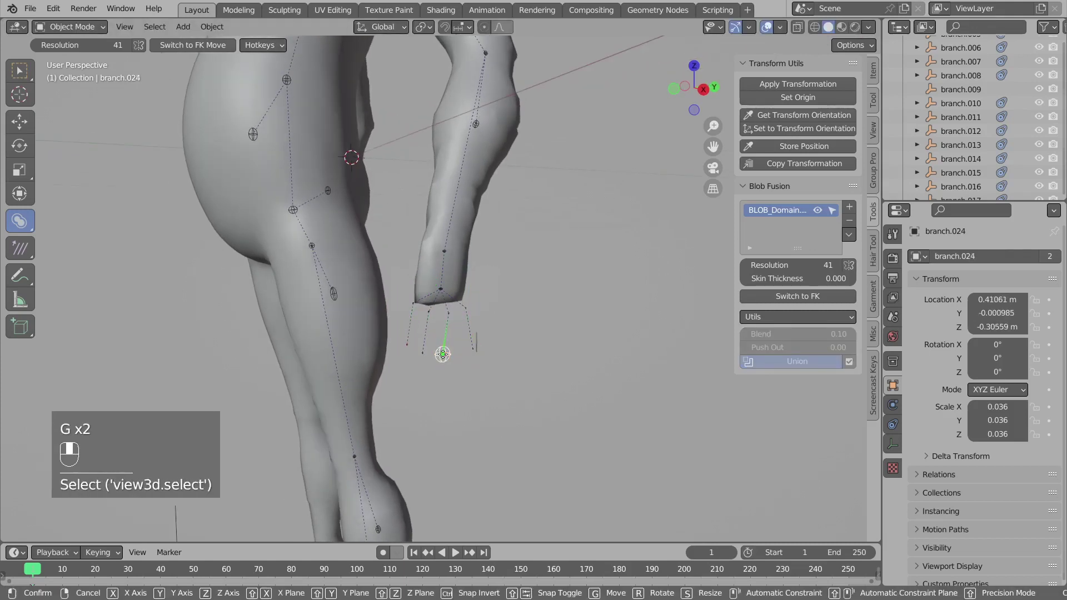
click(452, 357)
Select the wrist, hand and finger blobs and separate them into their own blob domain
middle_drag(452, 357, 650, 330)
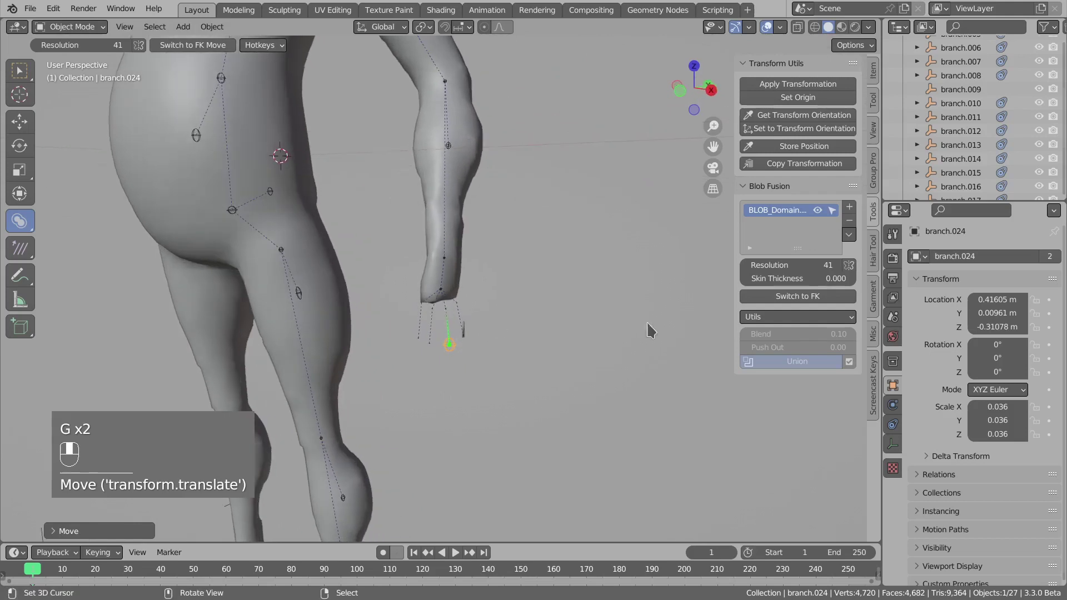
key(c)
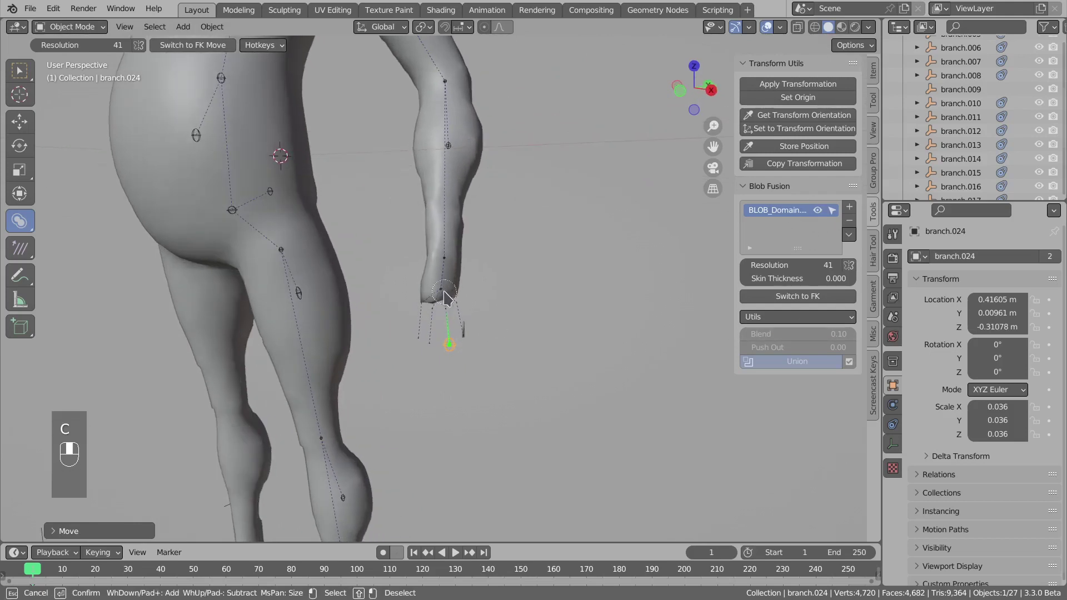
drag(449, 272, 454, 330)
right_click(438, 315)
shift+middle_drag(460, 290, 479, 322)
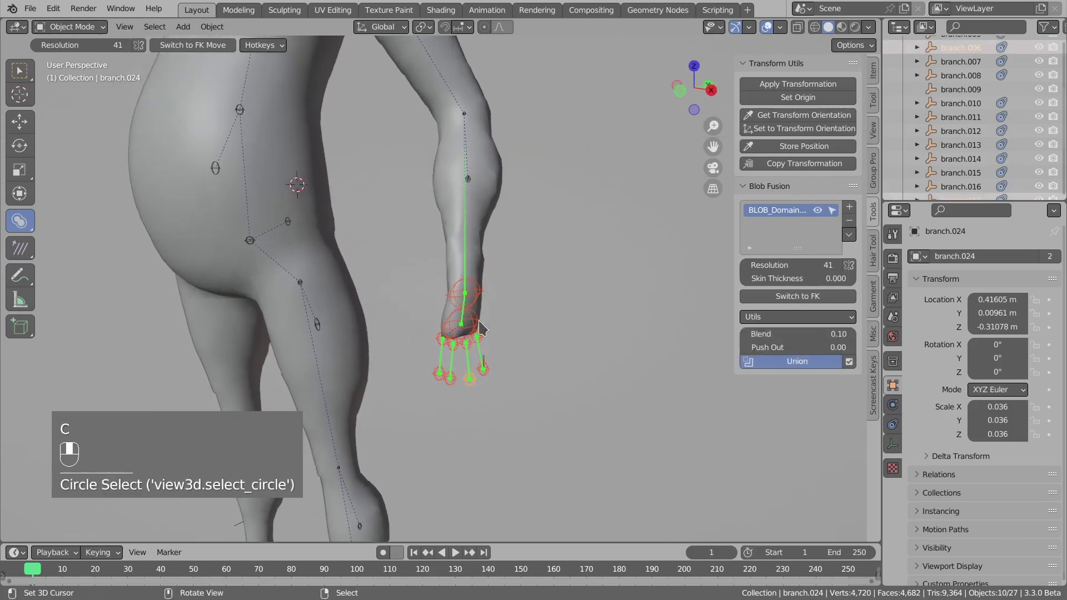
click(848, 234)
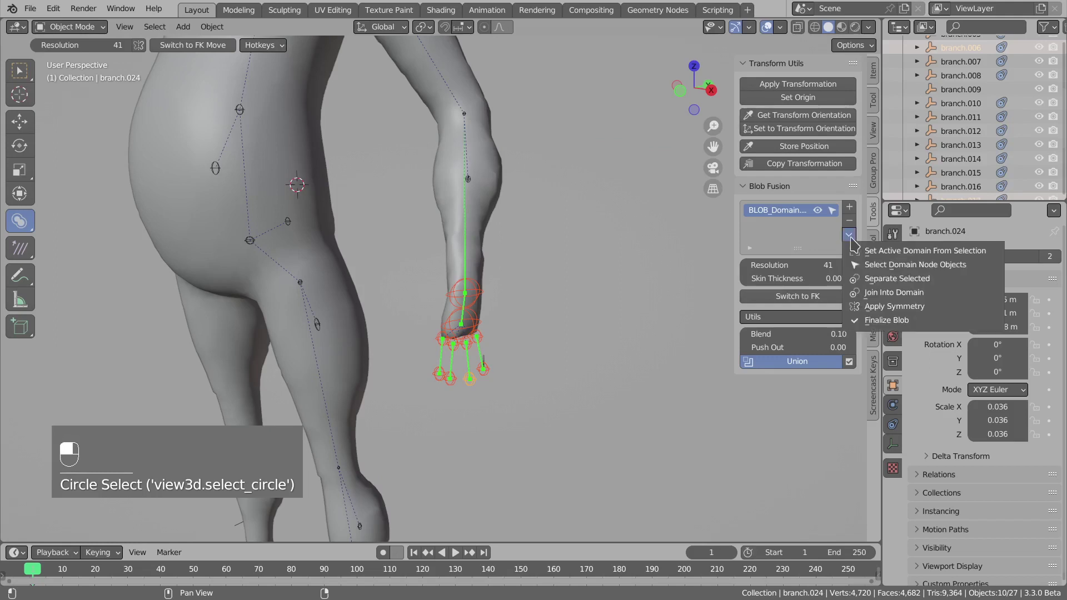
click(884, 281)
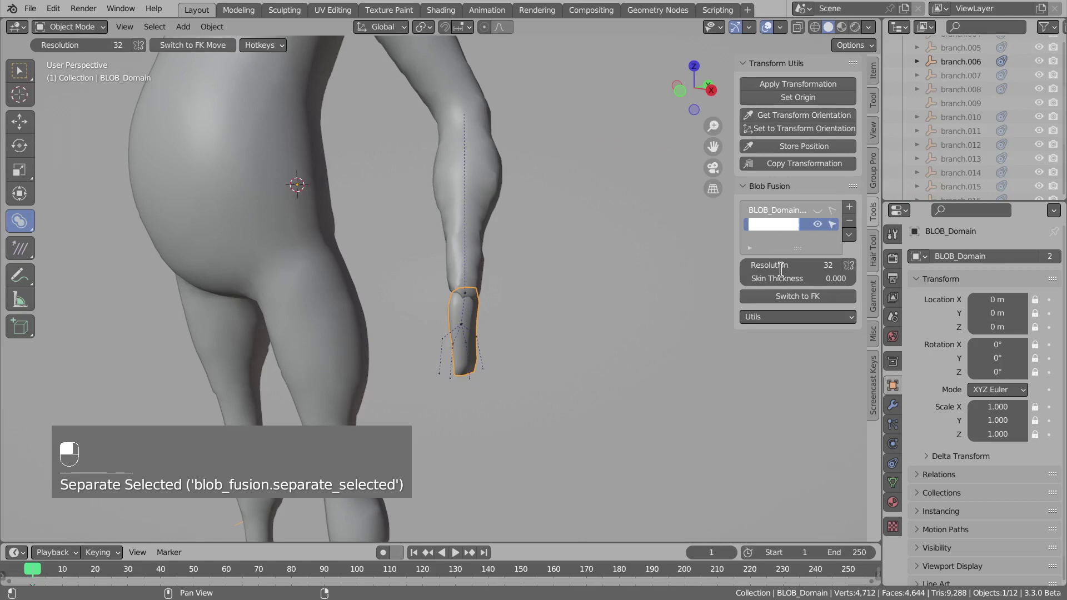
Name the separated domain Hands and set its resolution to 111
text(Hands)
key(Return)
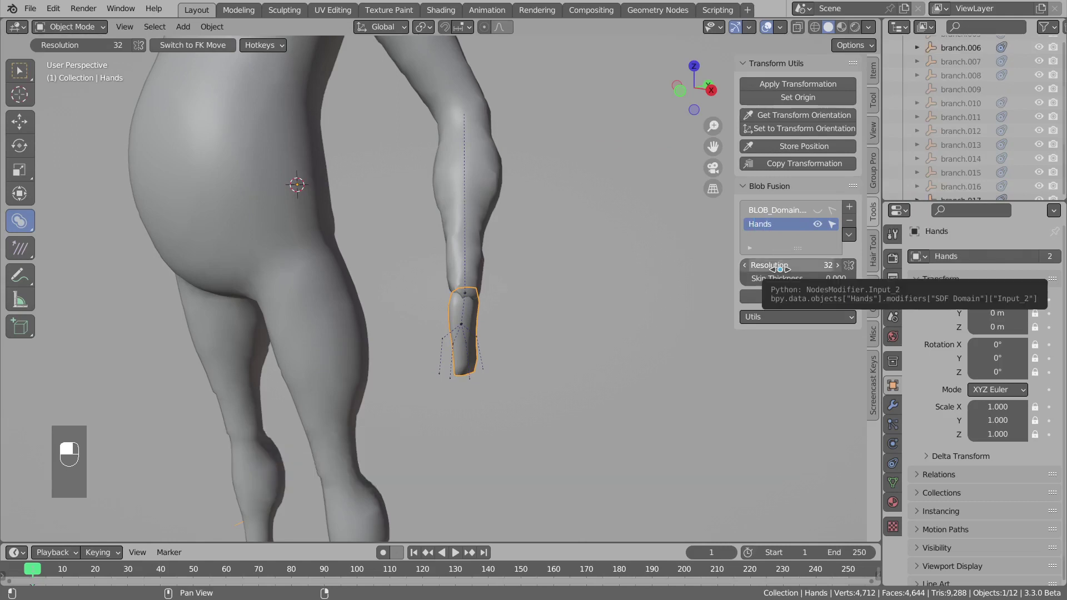
click(780, 269)
click(784, 245)
Move the foremost fingertip blob away from the neighbouring finger
middle_drag(454, 307, 427, 312)
right_click(430, 371)
key(g)
click(425, 380)
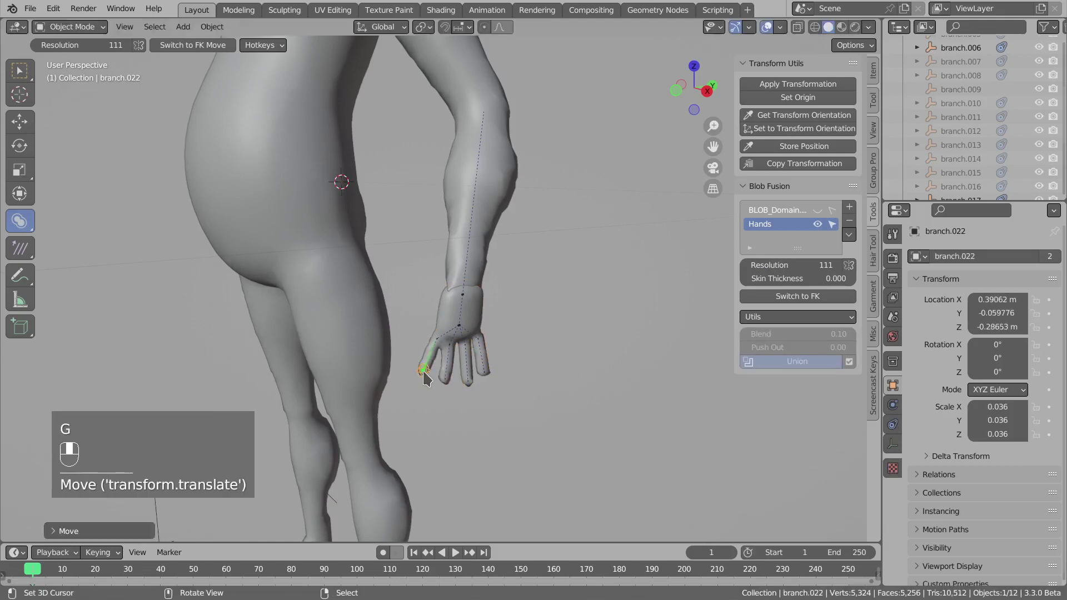
Reposition the second finger's knuckle blob closer to the palm
middle_drag(442, 352, 439, 349)
click(447, 337)
key(g)
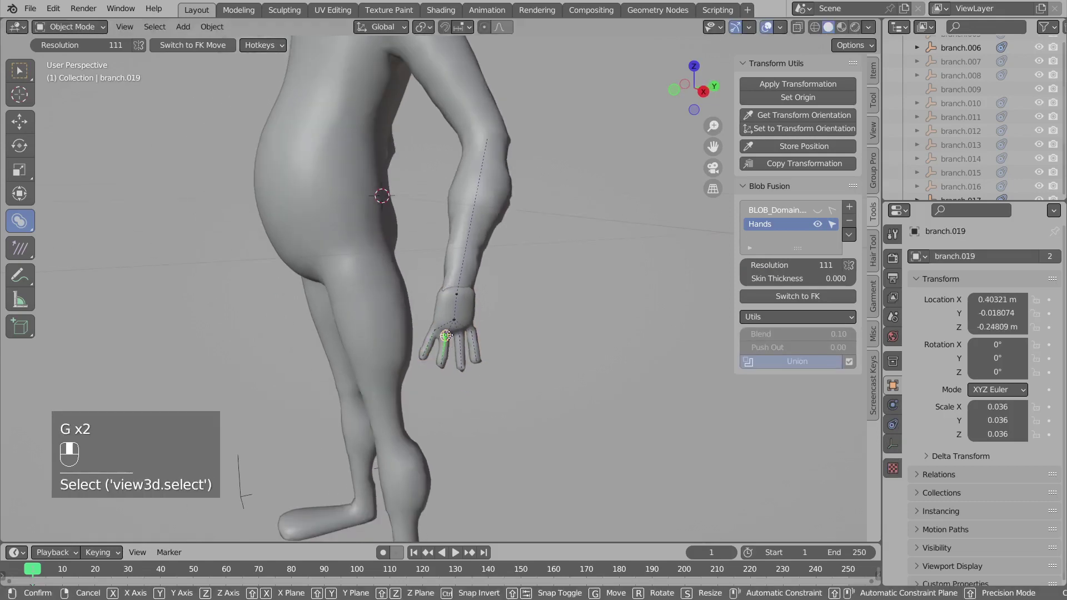
click(443, 338)
key(g)
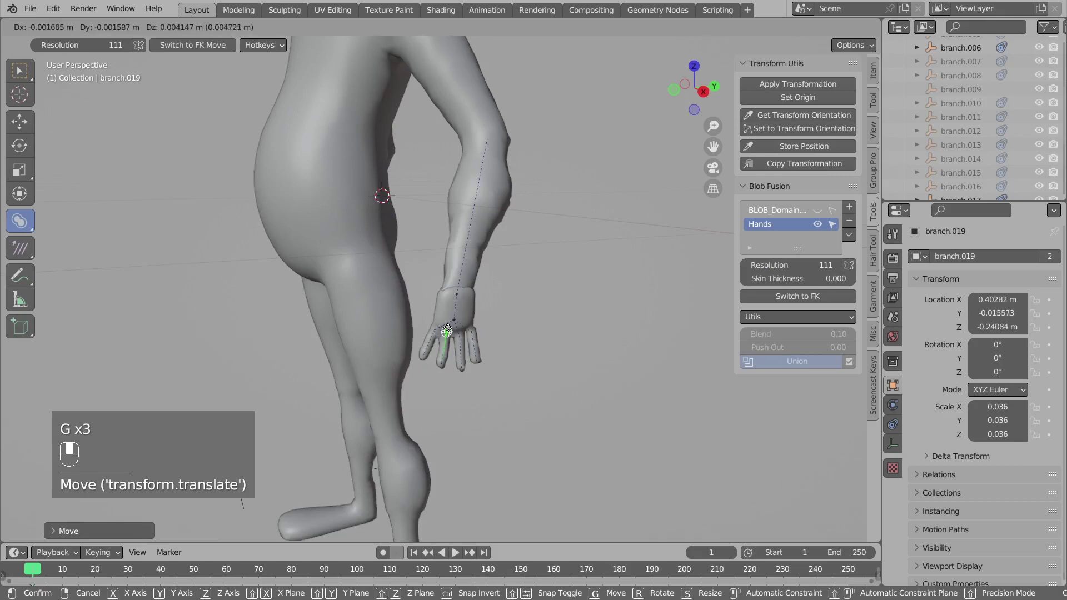
click(449, 333)
Move the knuckle and fingertip blobs of the front fingers to refine the hand's shape from another angle
right_click(461, 334)
right_click(470, 333)
middle_drag(463, 337, 500, 340)
key(g)
click(444, 354)
right_click(424, 368)
key(g)
click(432, 368)
click(450, 343)
key(g)
click(526, 341)
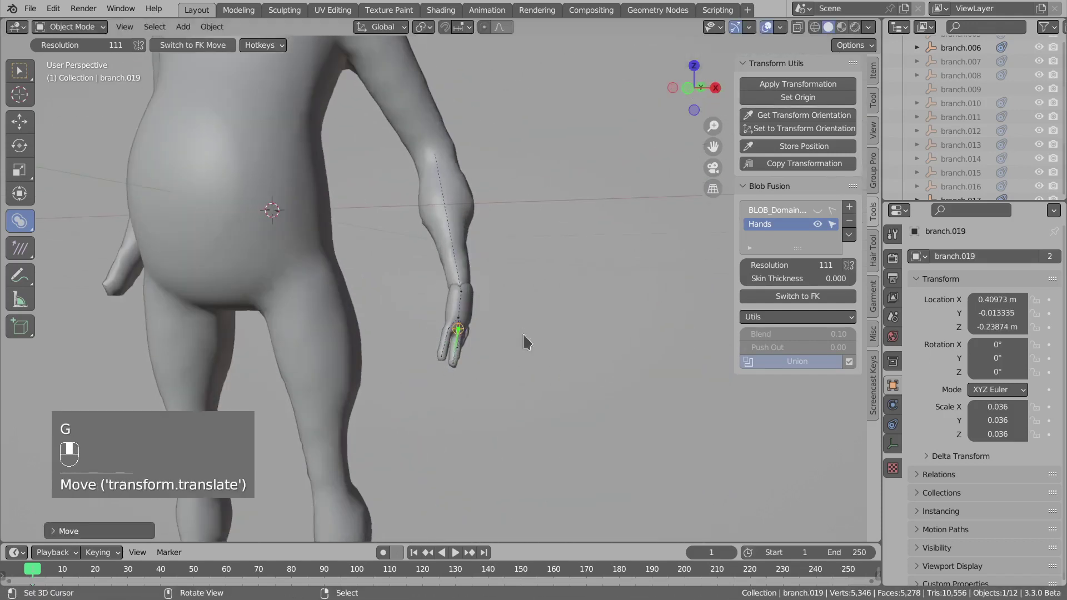
click(851, 237)
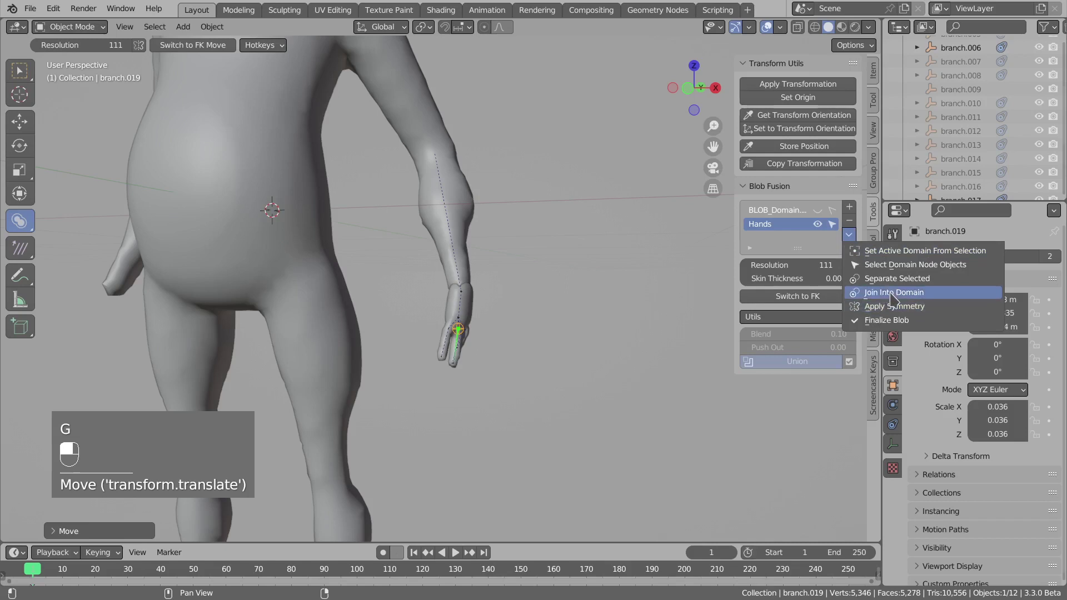
middle_drag(459, 300, 453, 325)
key(alt+a)
scroll(451, 320, down, 4)
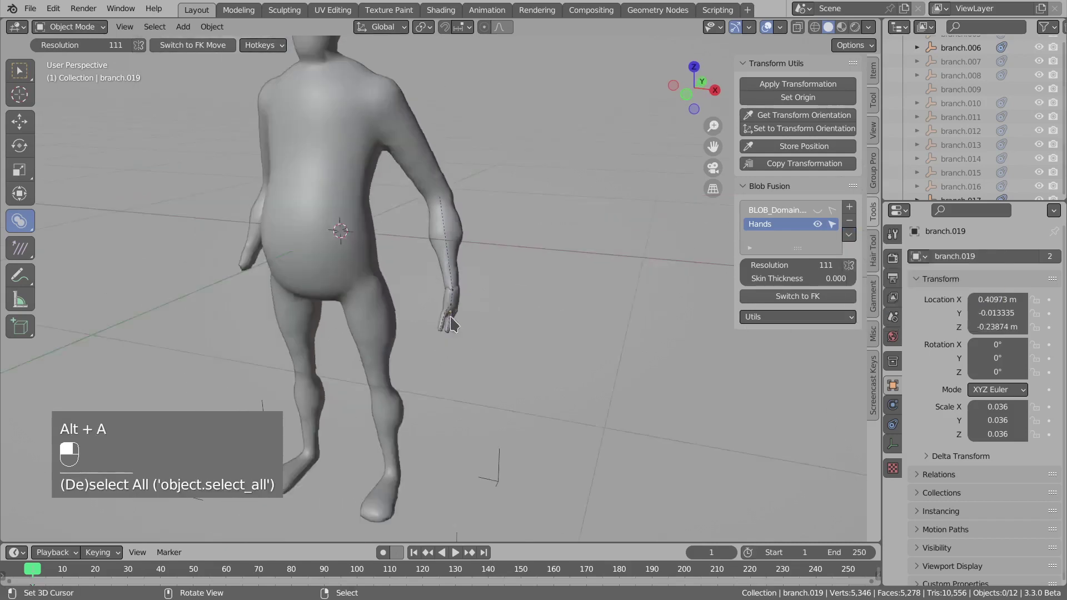
scroll(964, 161, down, 4)
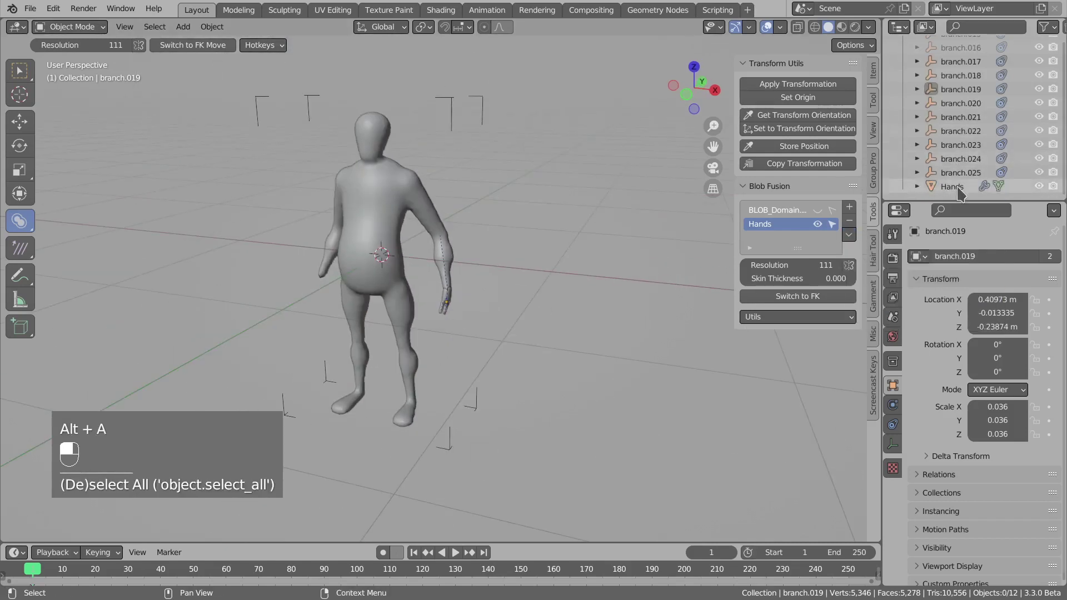
Select the Hands domain and scale all its bounding vertices down along Z in mesh editing
click(952, 187)
middle_drag(483, 274, 520, 194)
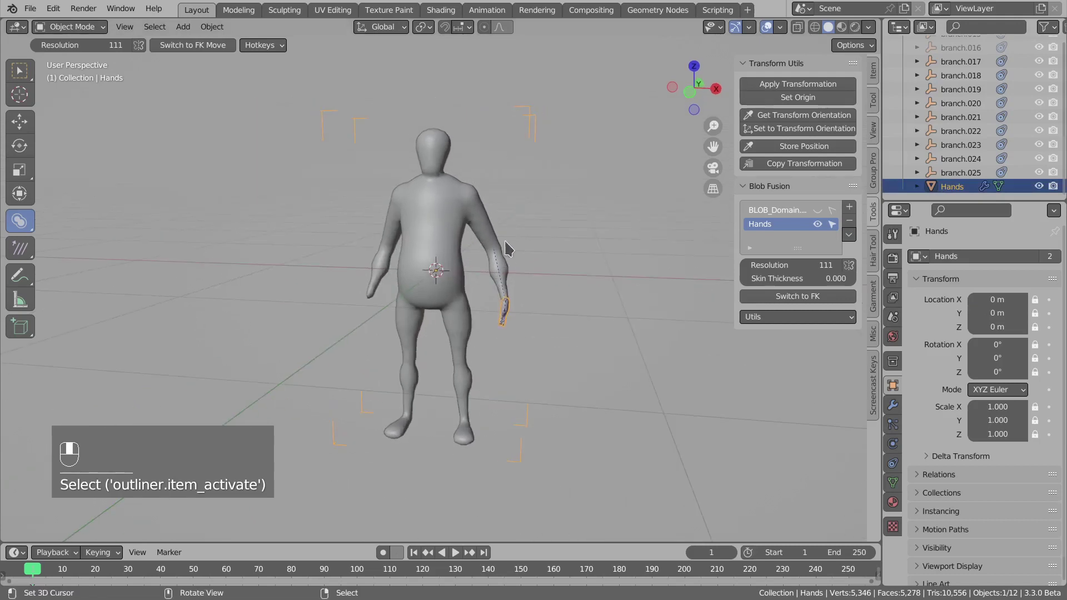
key(Tab)
key(a)
key(s)
key(z)
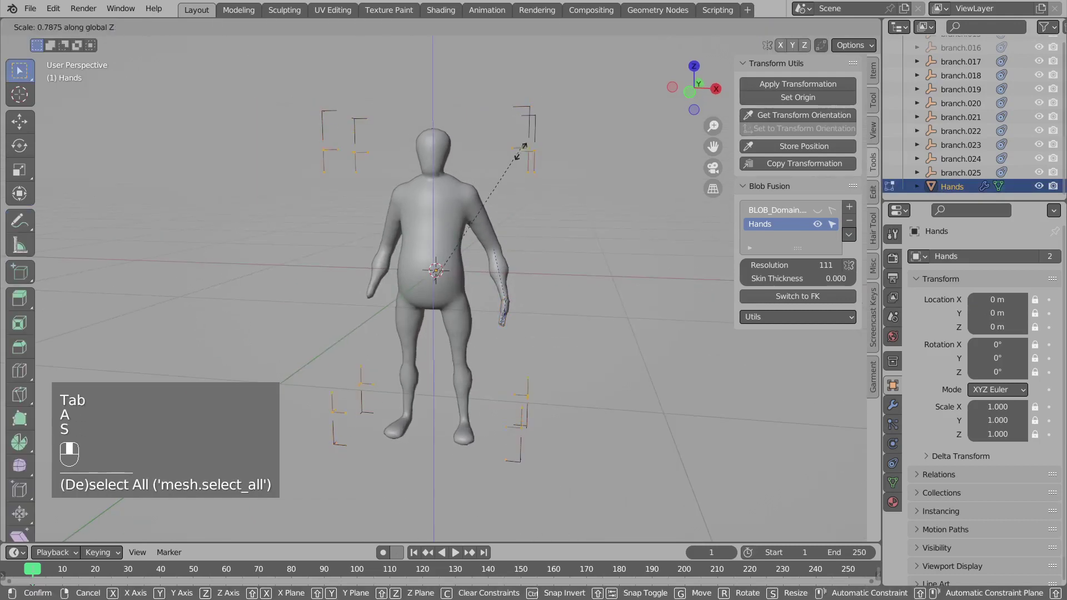
click(515, 225)
Move the Hands domain's bounding vertices down along Z to hand level and scale them closer around the hands
scroll(516, 227, down, 1)
middle_drag(515, 236, 517, 228)
key(g)
middle_click(516, 241)
click(515, 254)
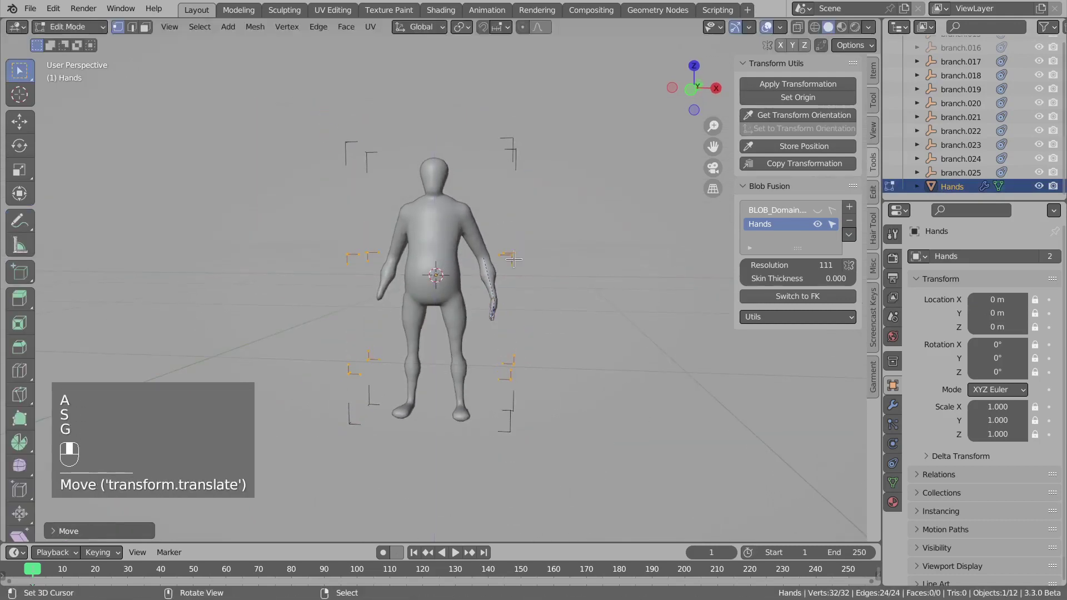
key(s)
middle_click(513, 261)
click(511, 266)
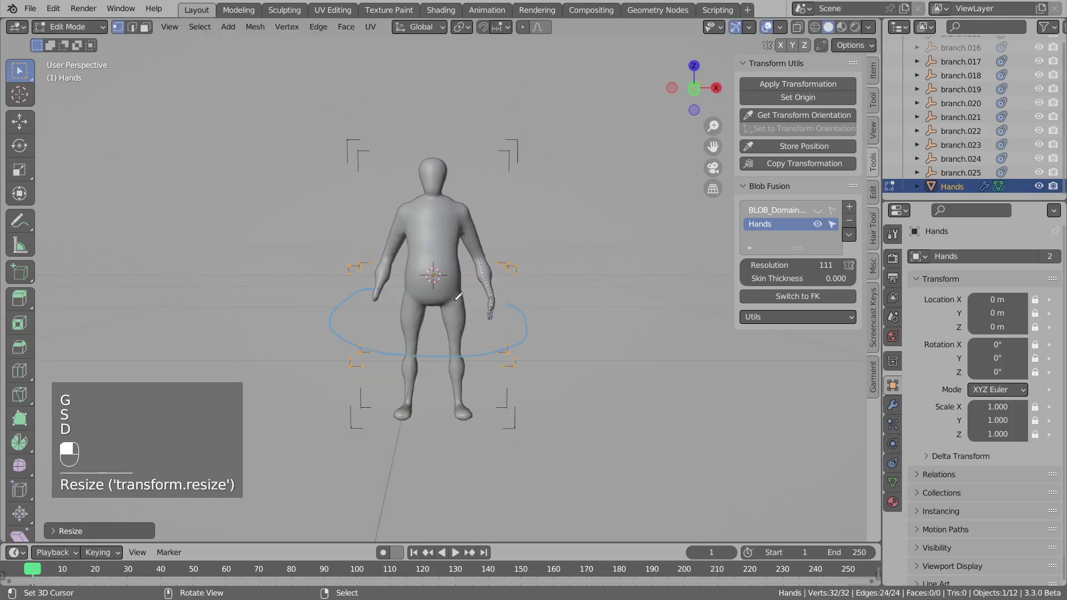
Draw an annotation loop around the hand area and erase the strokes
mouse_move(456, 299)
right_down()
mouse_move(354, 303)
mouse_move(457, 300)
mouse_move(492, 325)
right_up()
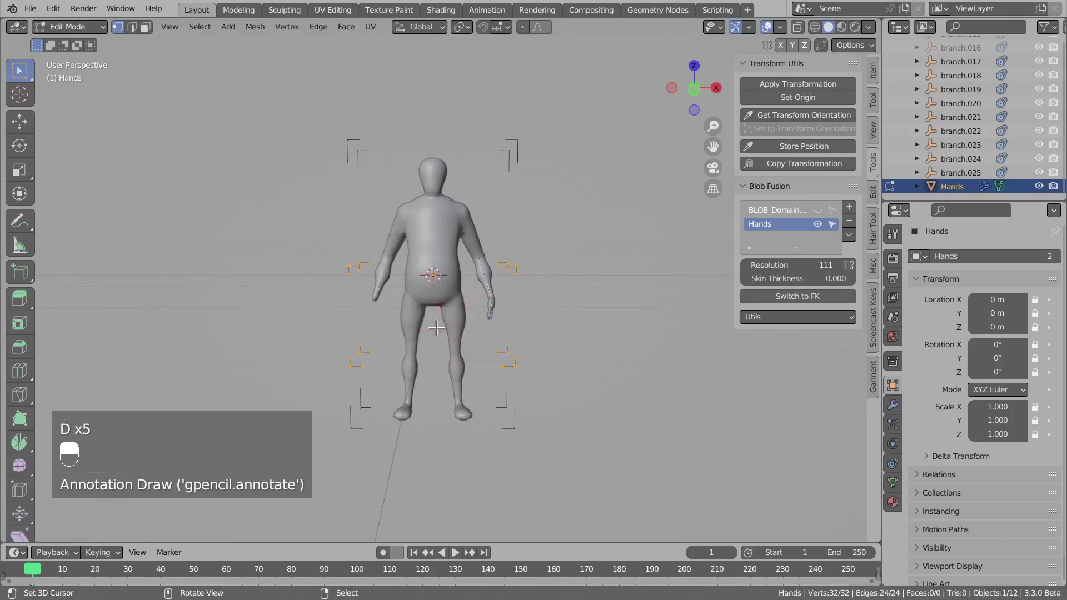
Leave mesh editing of the Hands domain and return to Object Mode with the Body domain active
key(Escape)
middle_drag(437, 329, 522, 339)
key(Tab)
key(ctrl+alt+Insert)
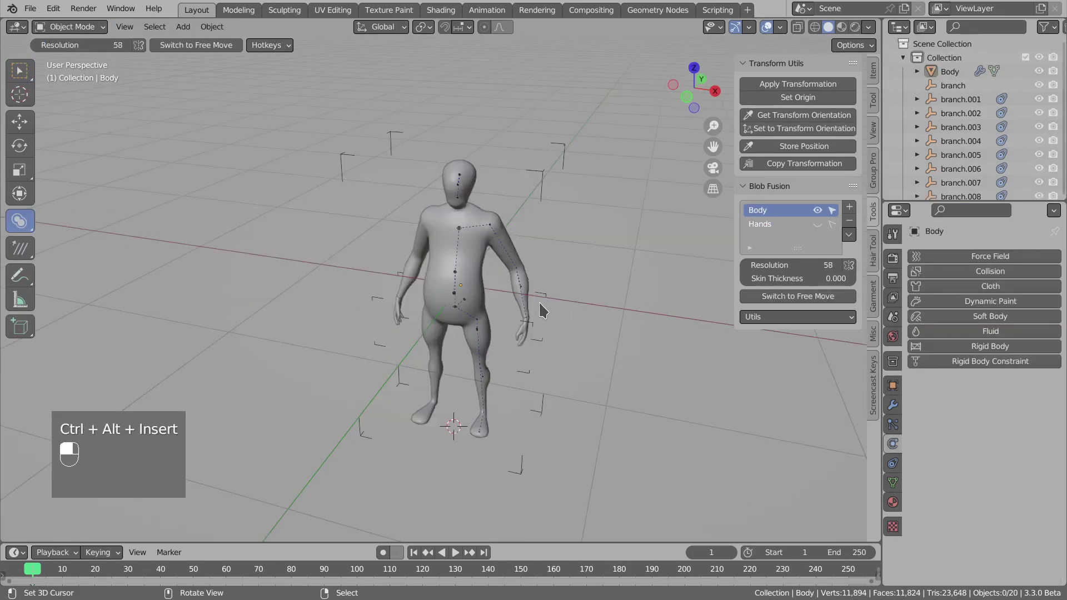
middle_drag(538, 300, 530, 272)
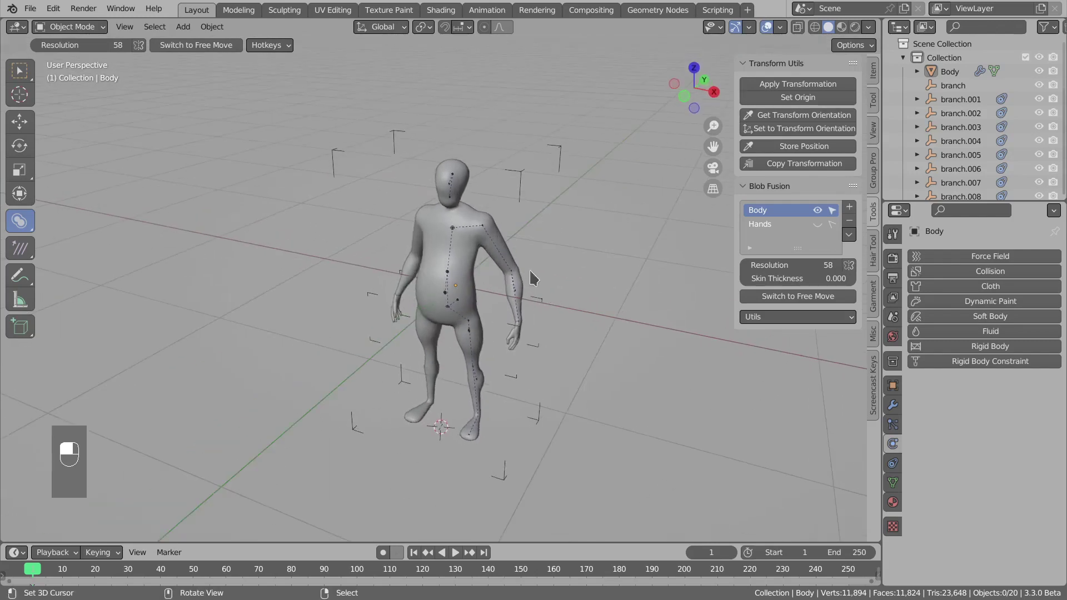
Finalize the Body domain as a separate mesh and move that mesh along the X axis beside the original figure
click(848, 238)
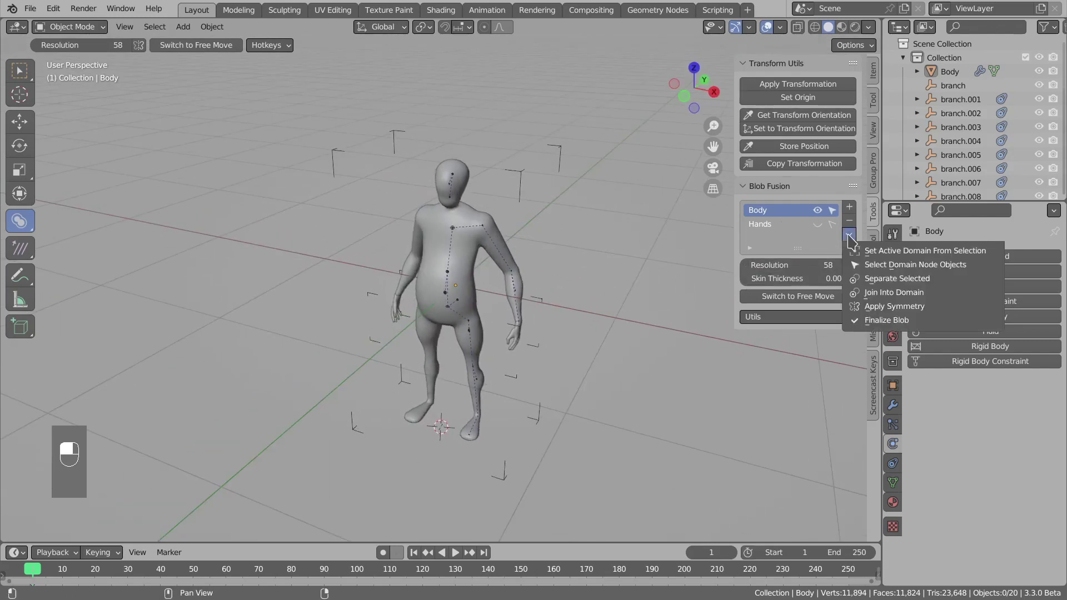
click(873, 323)
middle_drag(502, 238, 527, 241)
key(g)
key(x)
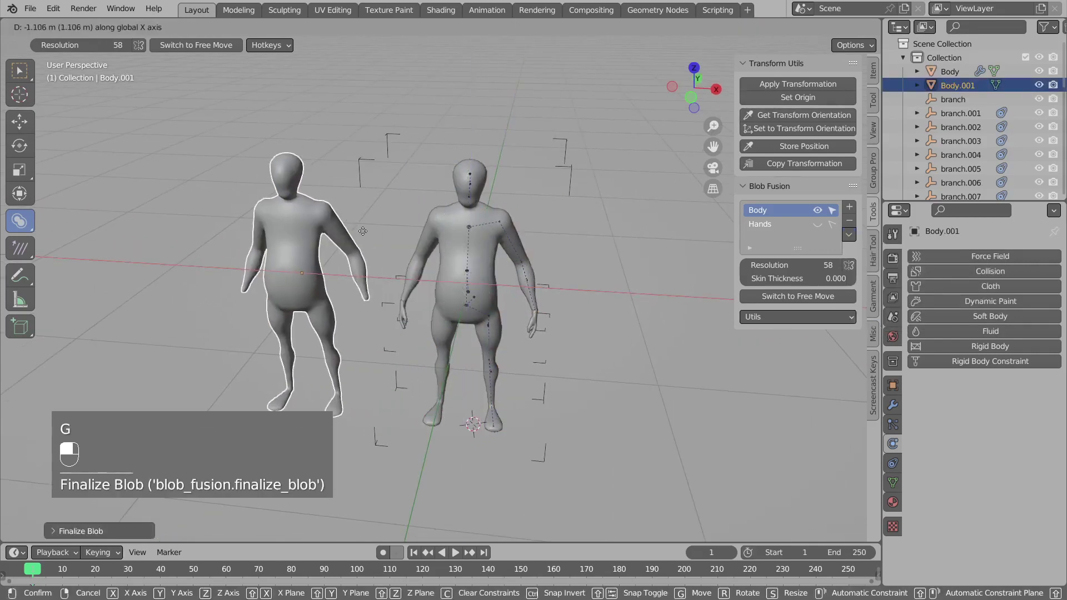
click(362, 230)
middle_drag(325, 234, 314, 253)
key(g)
click(319, 257)
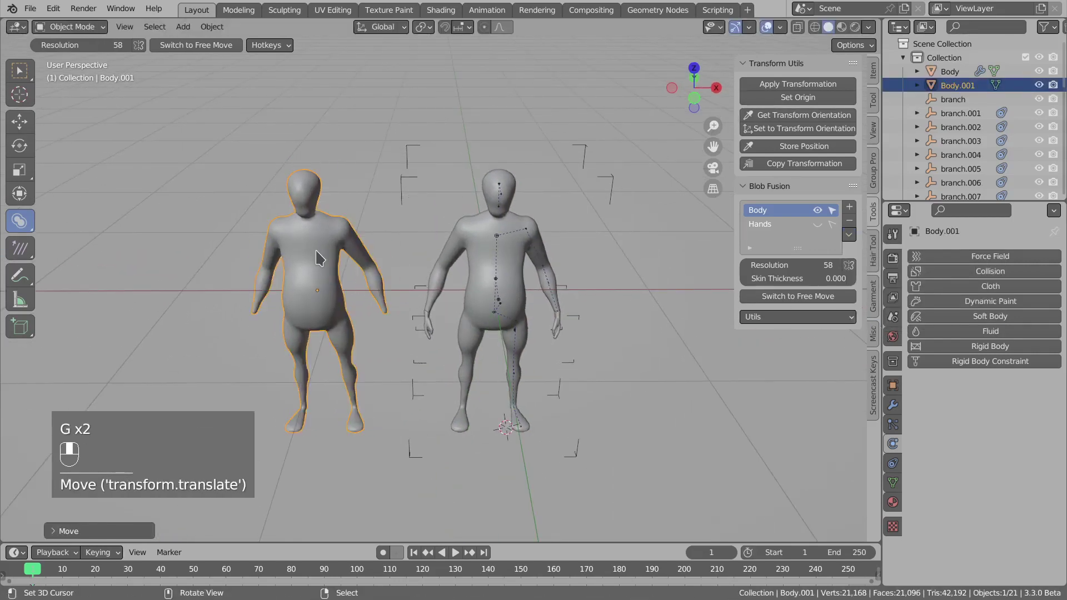
Switch the finalized body mesh to Sculpt Mode and return it to Object Mode
alt+drag(254, 233, 316, 248)
key(alt+q)
key(alt+q)
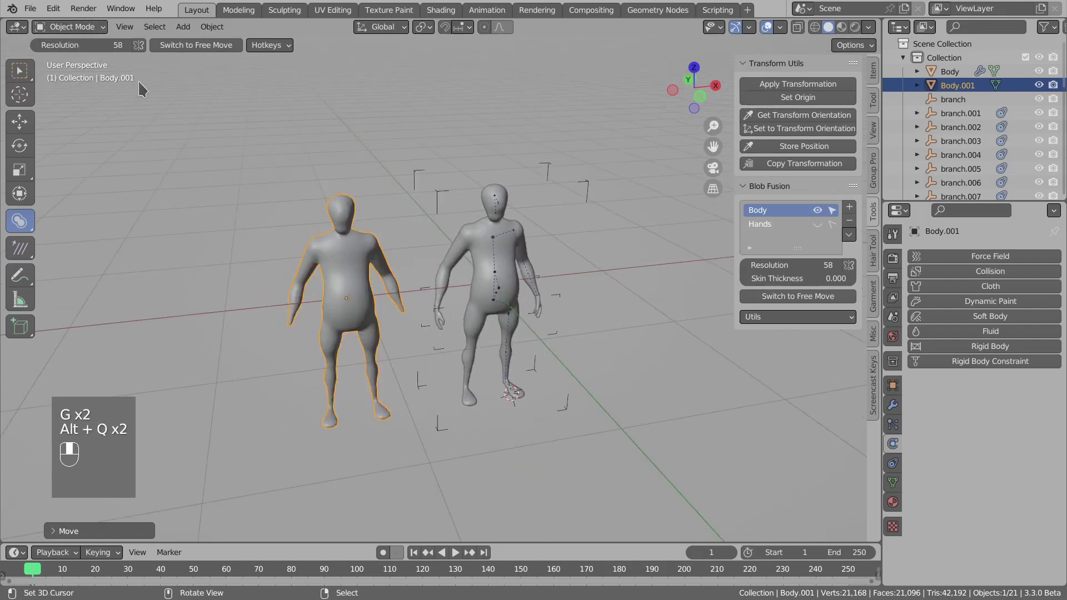
click(69, 27)
click(78, 72)
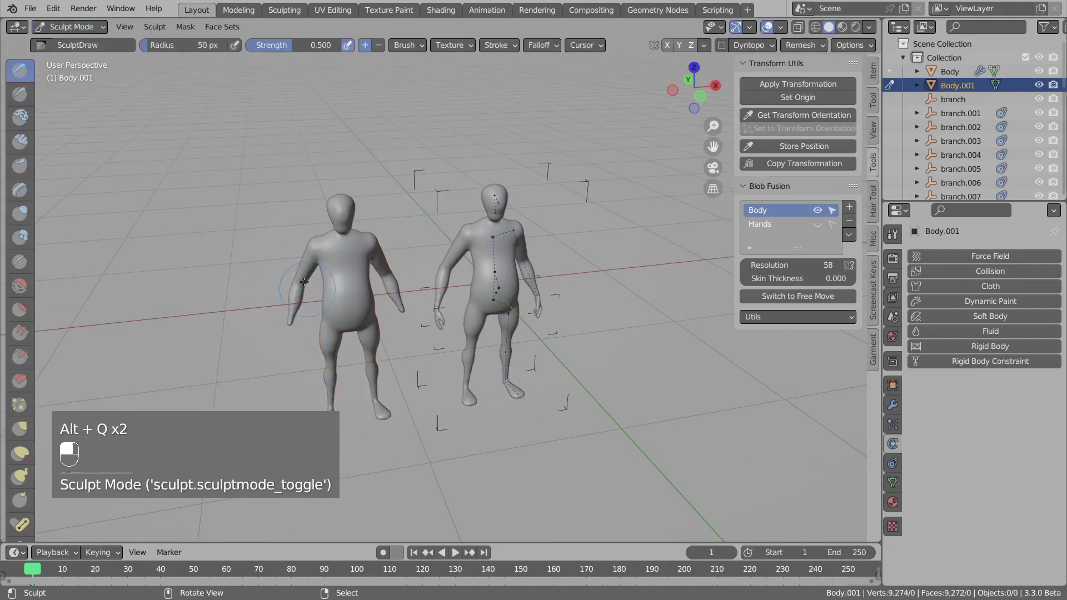
click(70, 27)
click(72, 40)
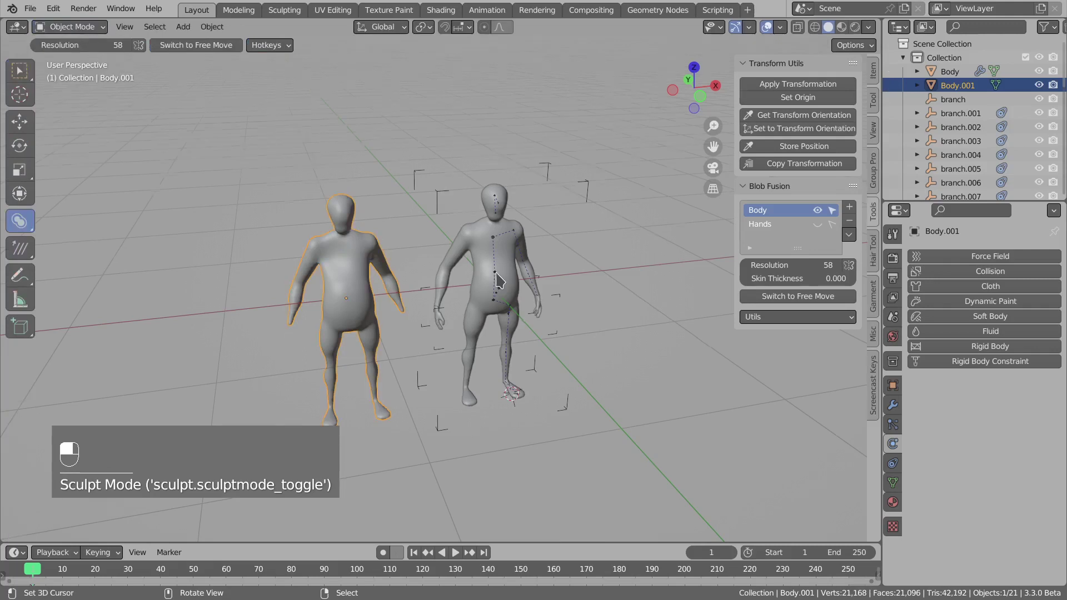
Activate the Hands domain, finalize it as a separate mesh, and move it along X onto the finalized body's arms
middle_drag(389, 250, 500, 311)
click(531, 333)
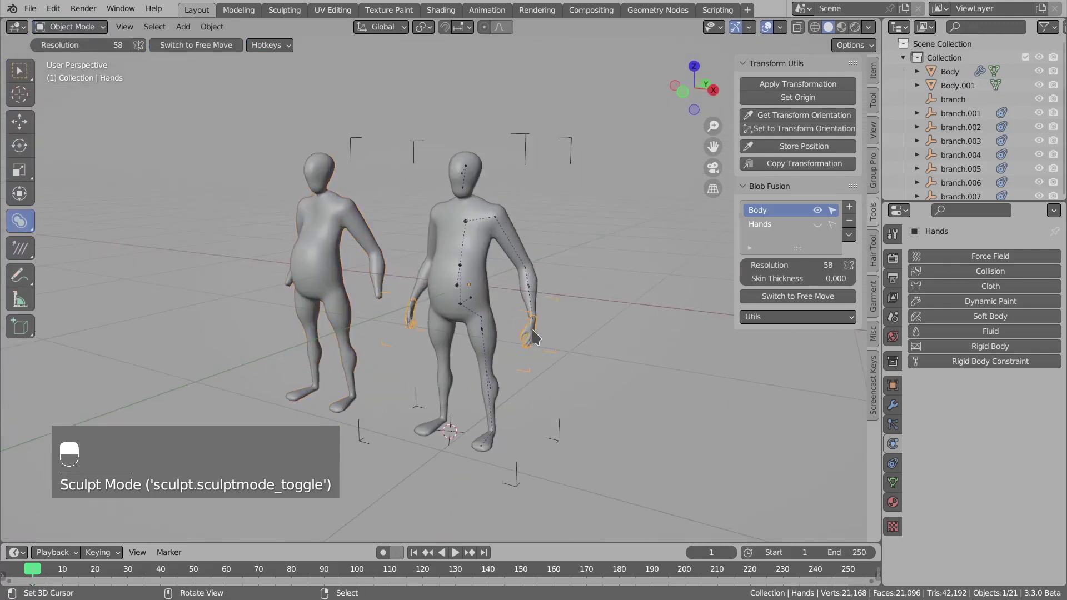
click(828, 229)
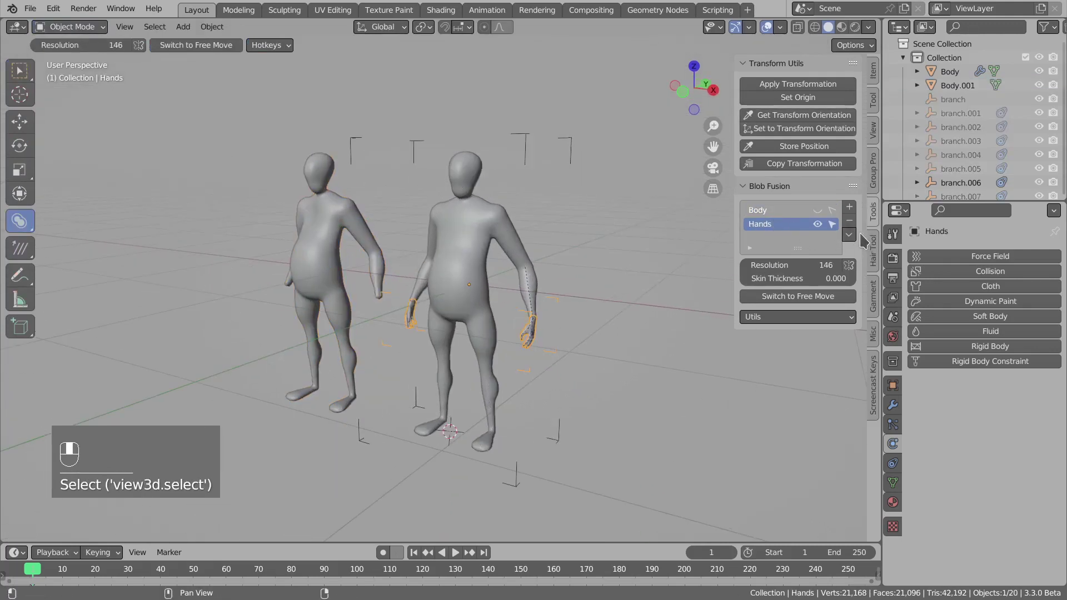
click(849, 234)
click(884, 317)
middle_drag(555, 311, 488, 310)
key(g)
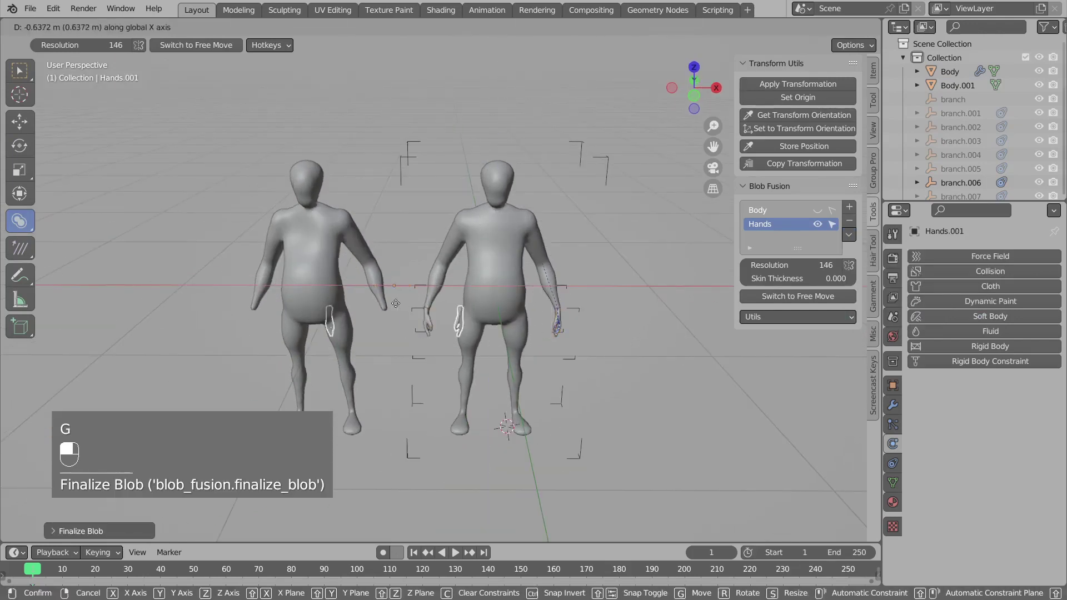
click(331, 306)
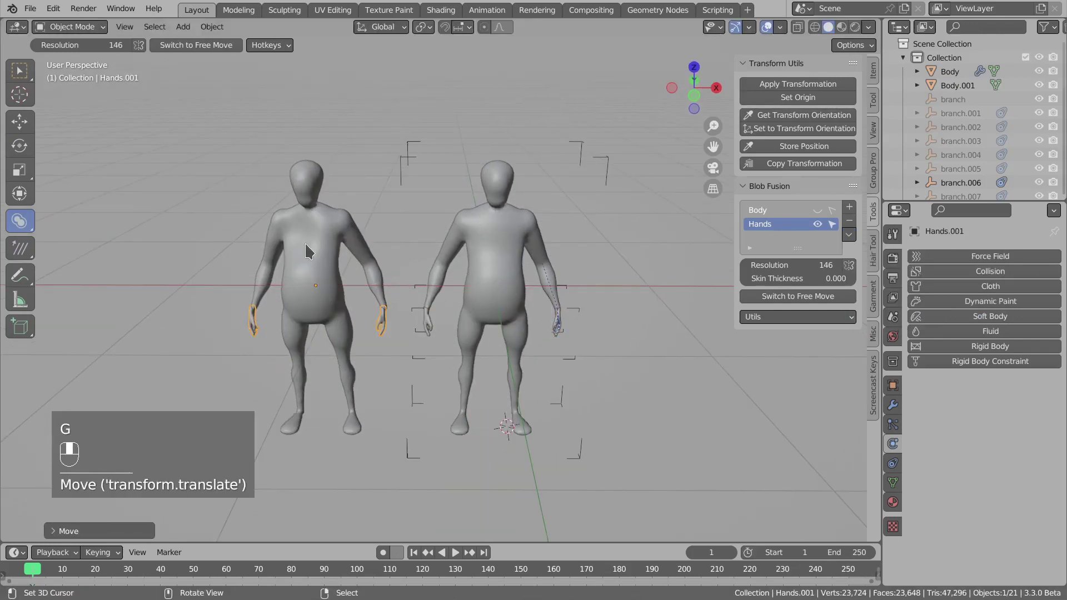
Delete the finalized hands mesh together with the finalized body mesh
middle_drag(309, 252, 376, 286)
key(alt+a)
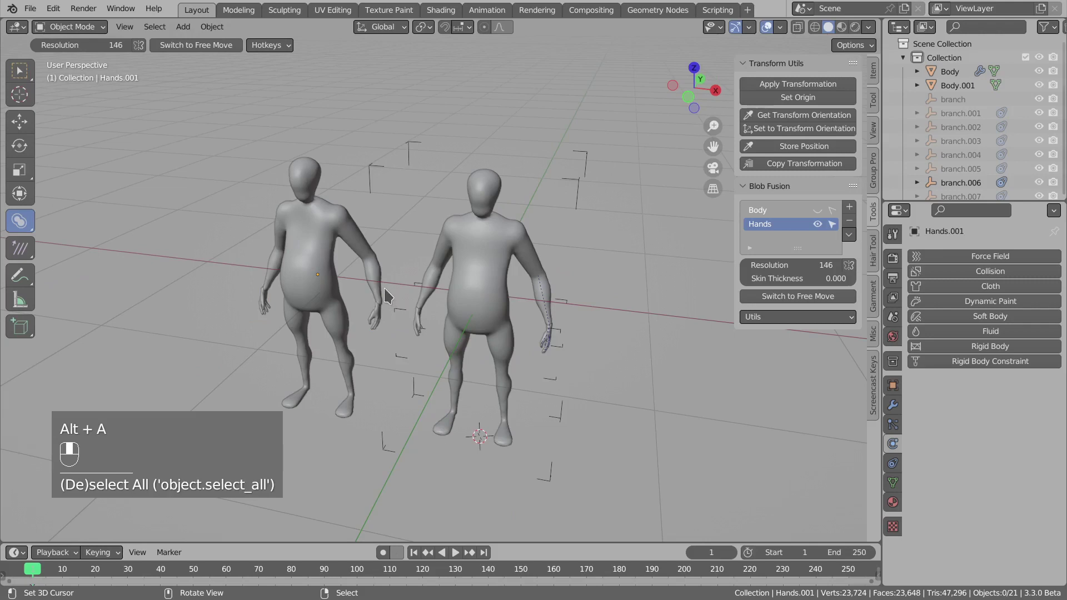
click(376, 316)
shift+click(379, 279)
key(x)
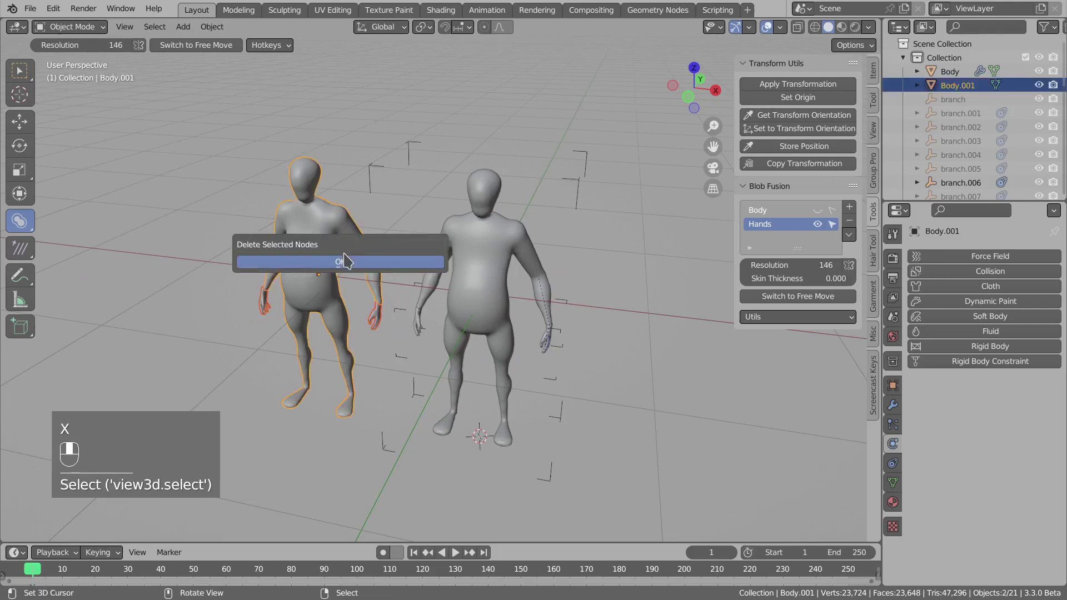
click(345, 258)
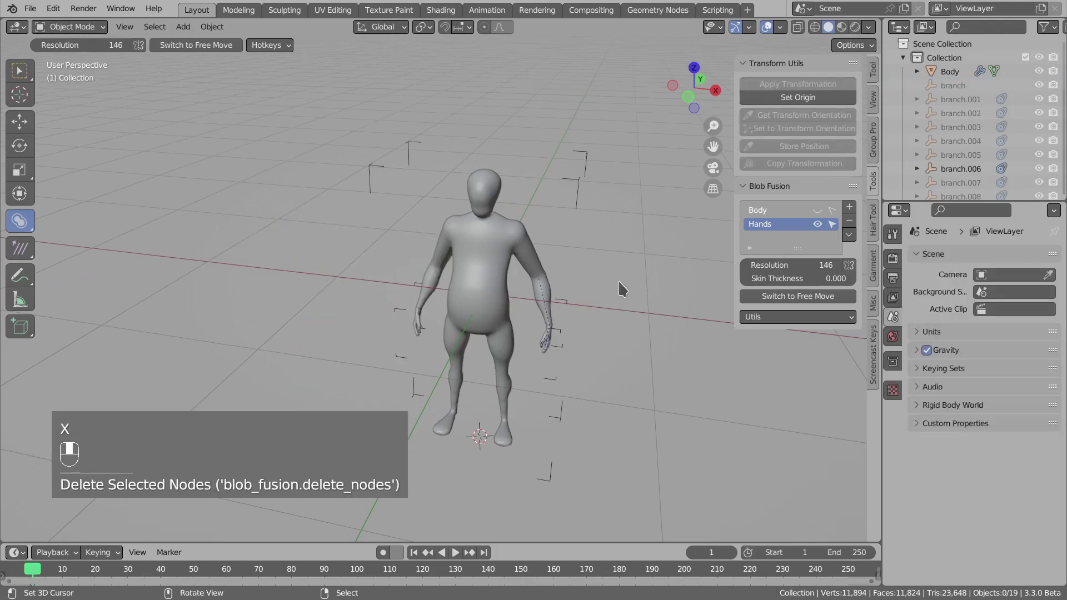
Join the Hands domain into the Body domain as the target
middle_drag(622, 288, 758, 249)
click(848, 235)
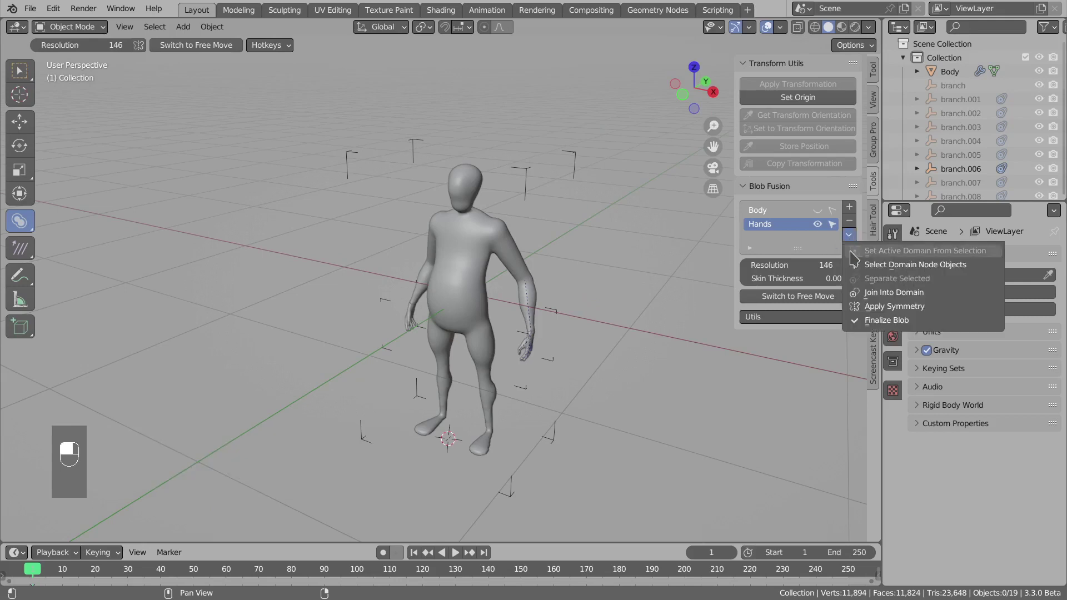
click(879, 299)
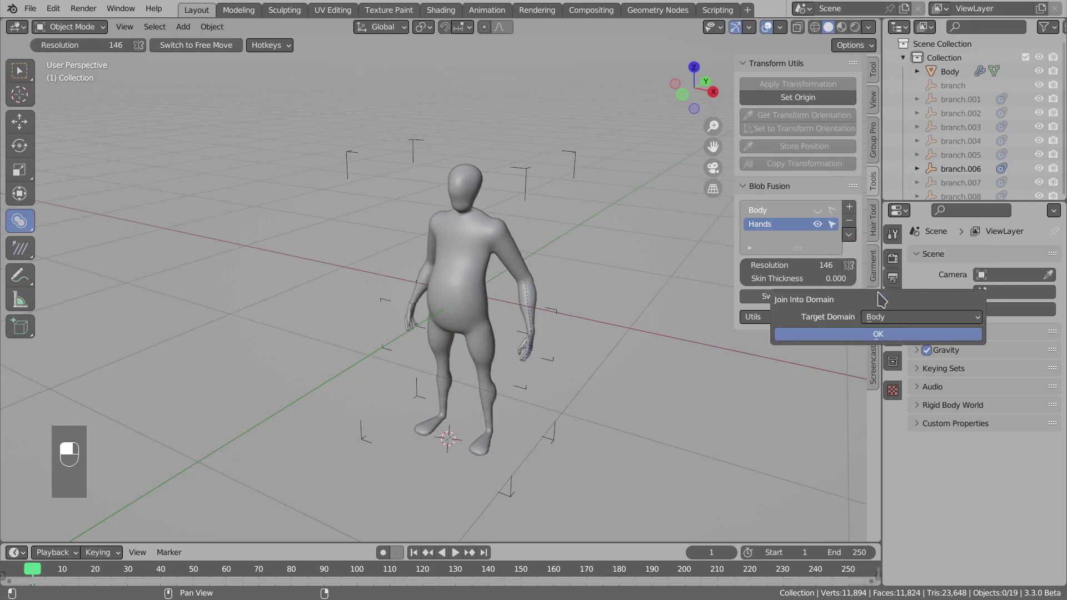
click(865, 320)
click(869, 322)
click(878, 332)
Set the Body domain's resolution to 144
middle_drag(589, 356, 535, 351)
scroll(542, 349, up, 4)
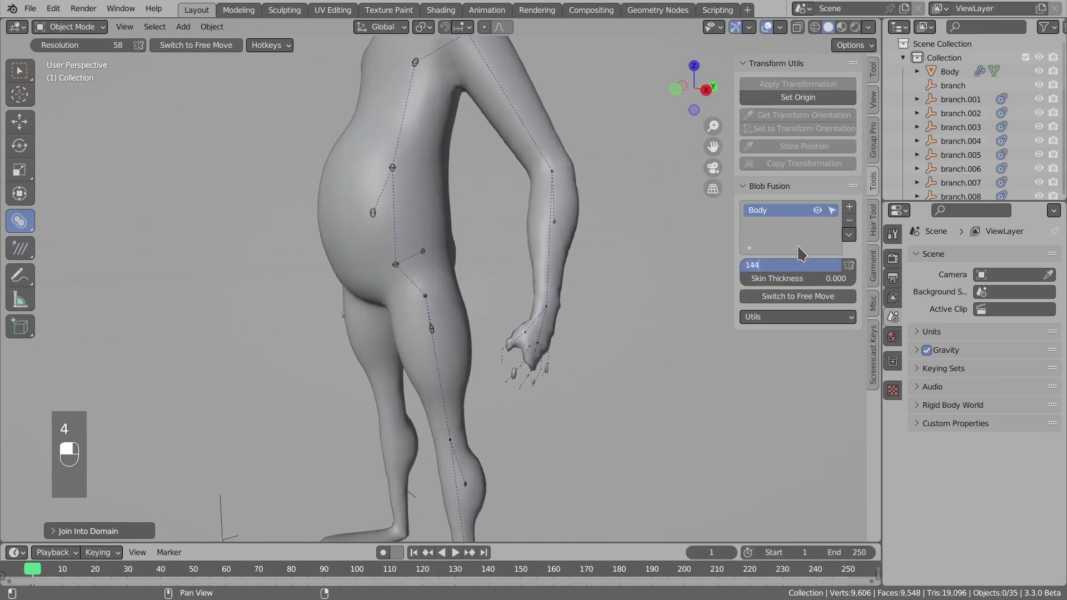
key(Return)
Finalize the joined Body domain and place the resulting mesh beside the figure along the X axis
click(848, 234)
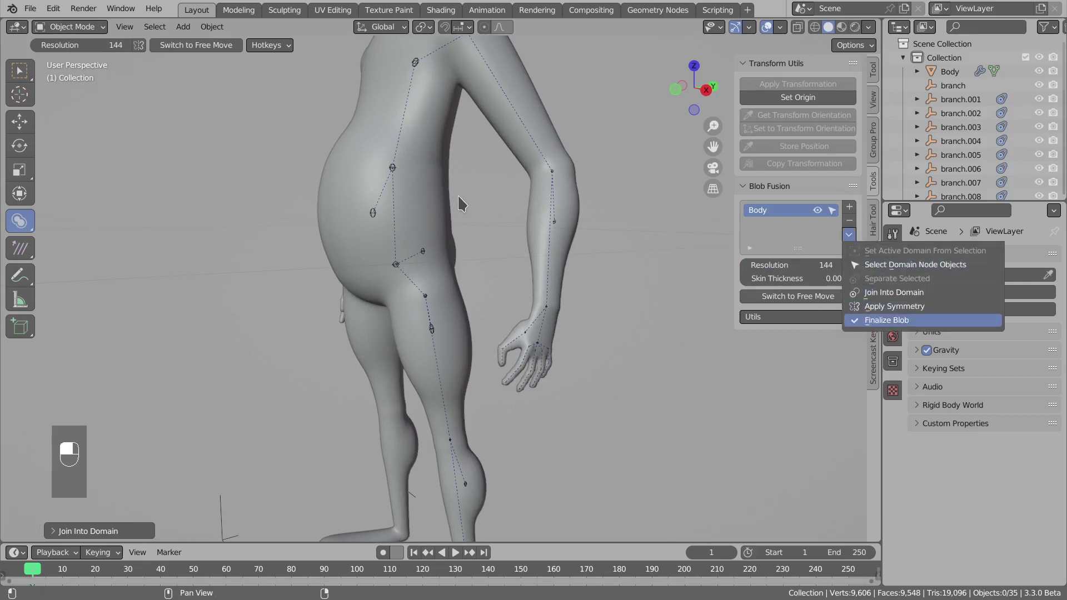
click(886, 320)
key(g)
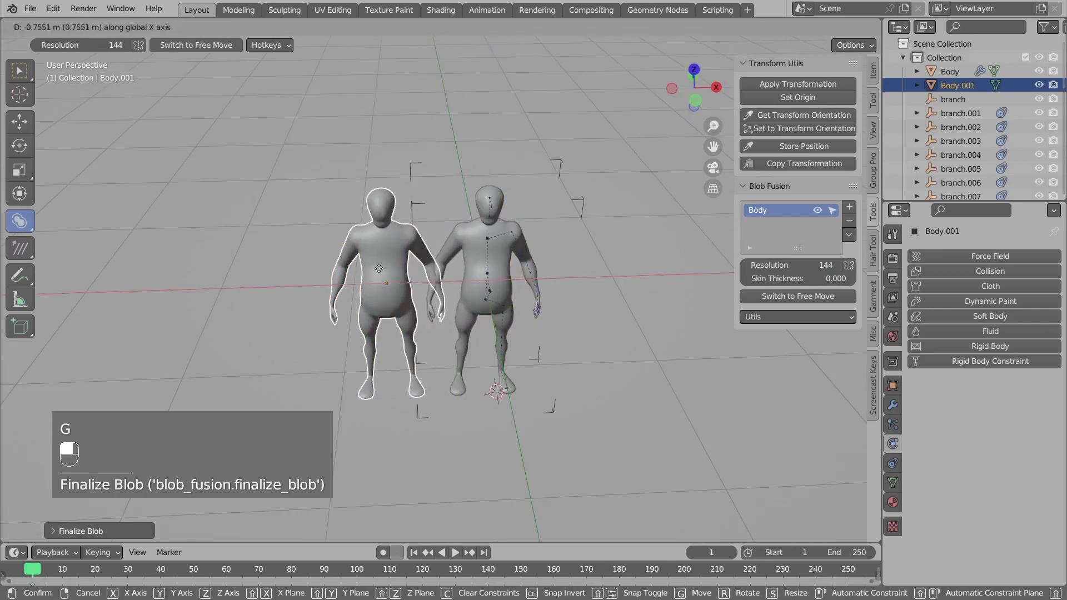
click(364, 284)
Delete the finalized mesh of the joined body
middle_drag(363, 285, 466, 294)
key(x)
click(396, 293)
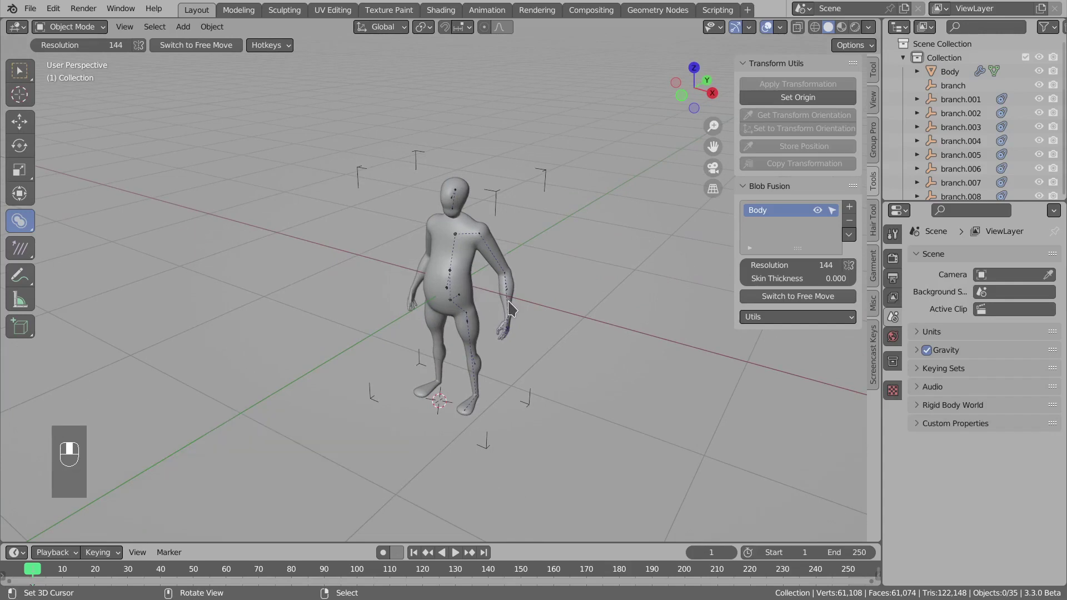